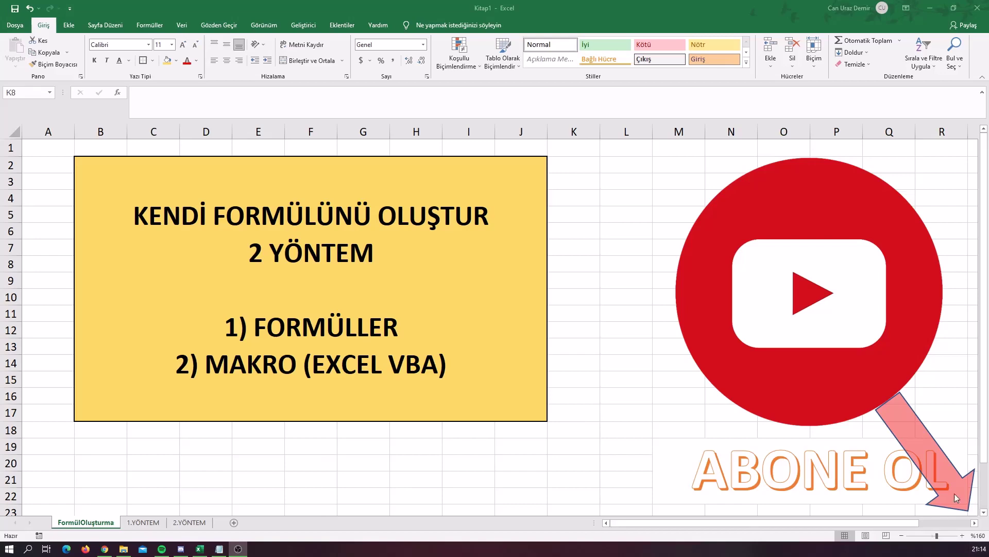
- On the 1.YÖNTEM sheet, select the SAYI1 and SAYI2 values and open the empty Ad Yöneticisi
left_click(143, 523)
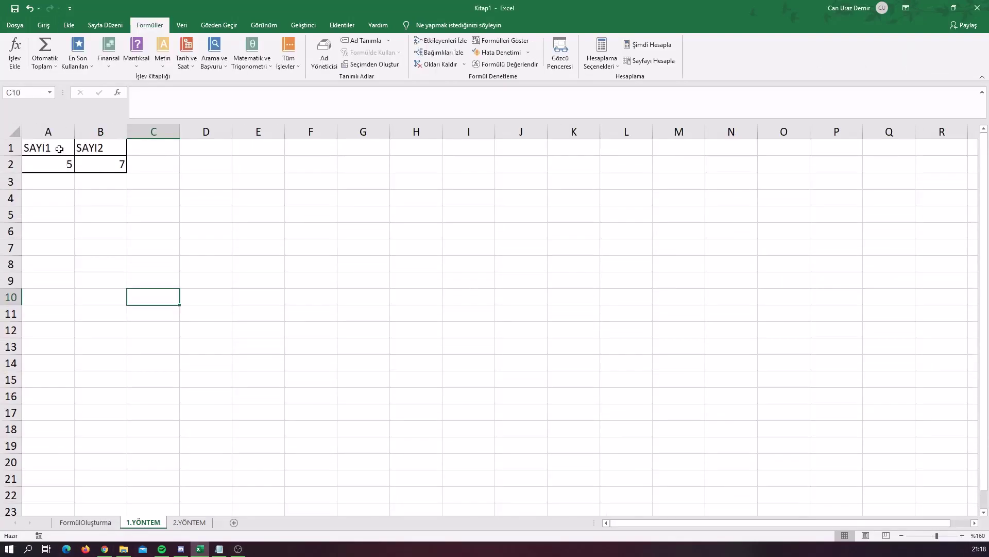
left_click(61, 163)
left_click(119, 163)
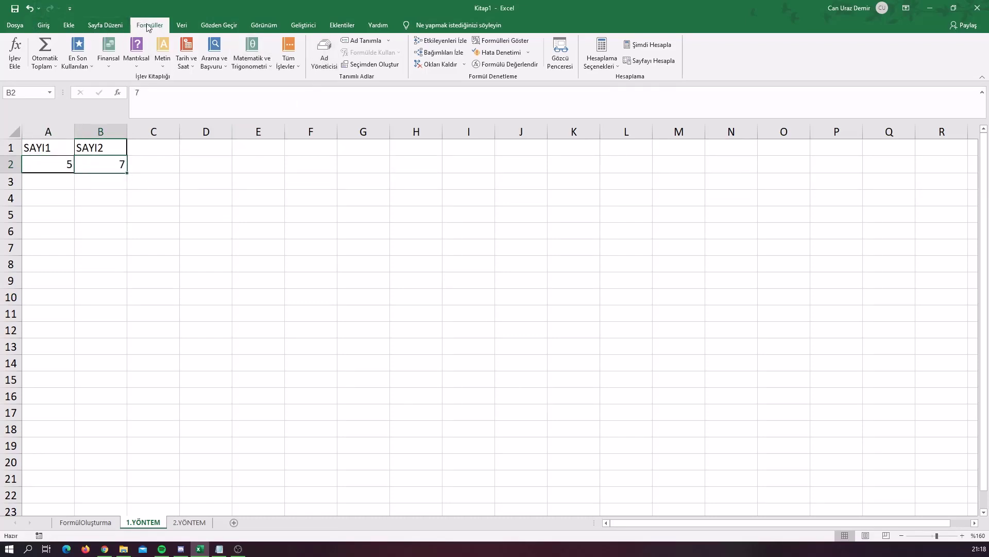
left_click(327, 47)
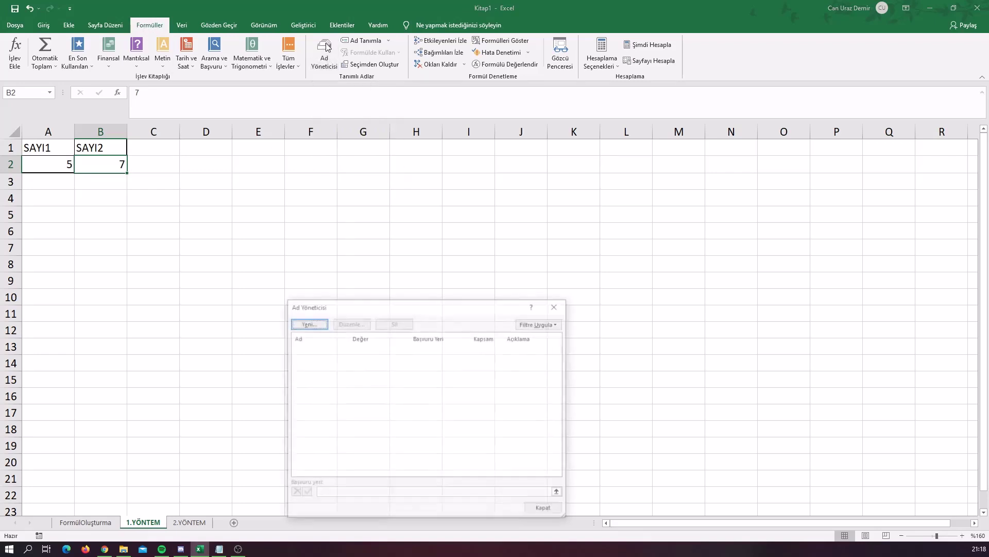
left_click_drag(335, 309, 268, 194)
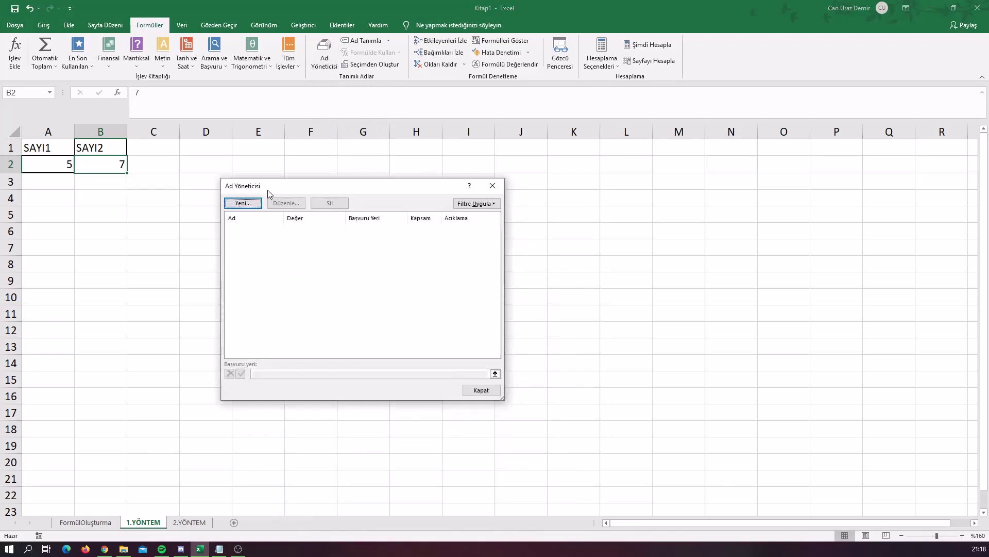
- Start a new name YOUTUBE scoped to the whole workbook (Çalışma Kitabı)
left_click(243, 203)
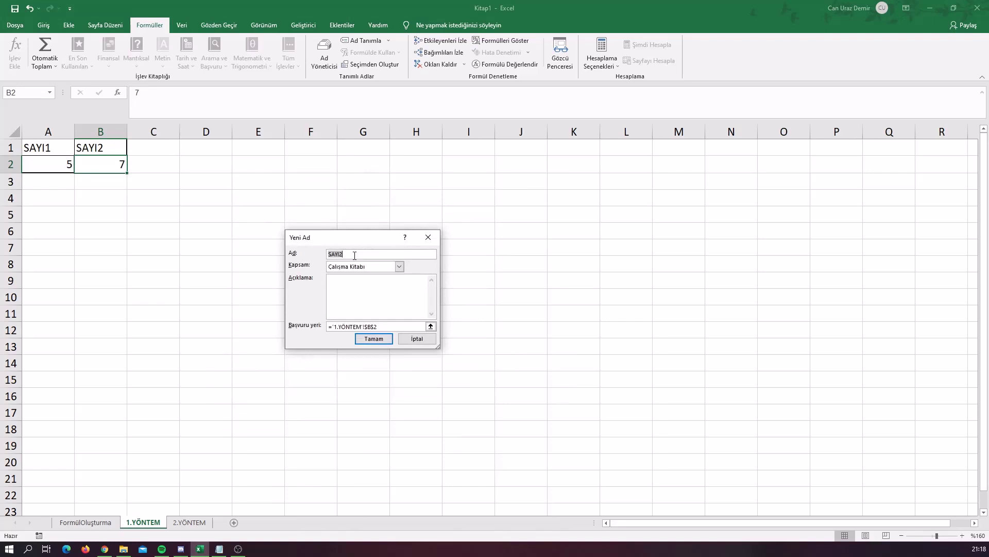
type("YOUTUBE")
left_click(390, 267)
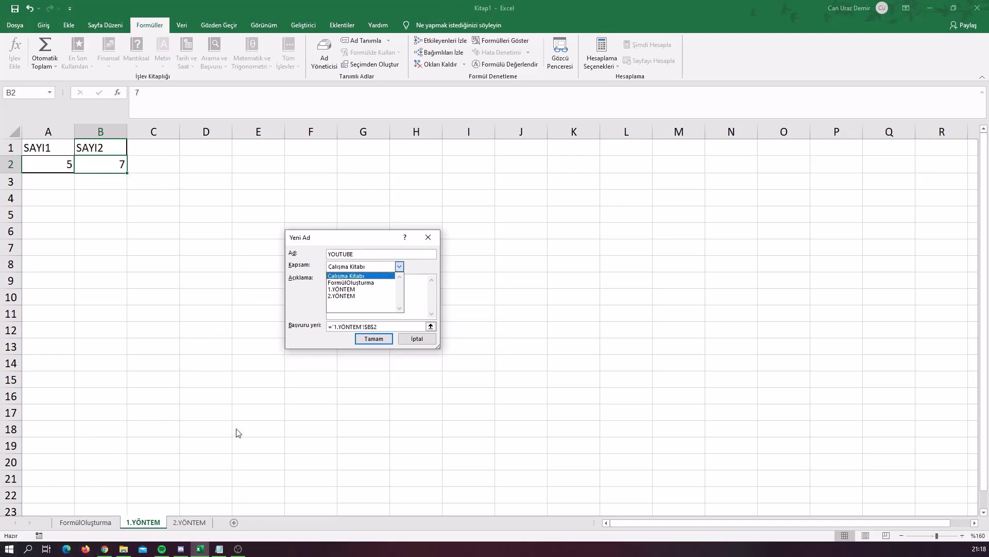
left_click(349, 276)
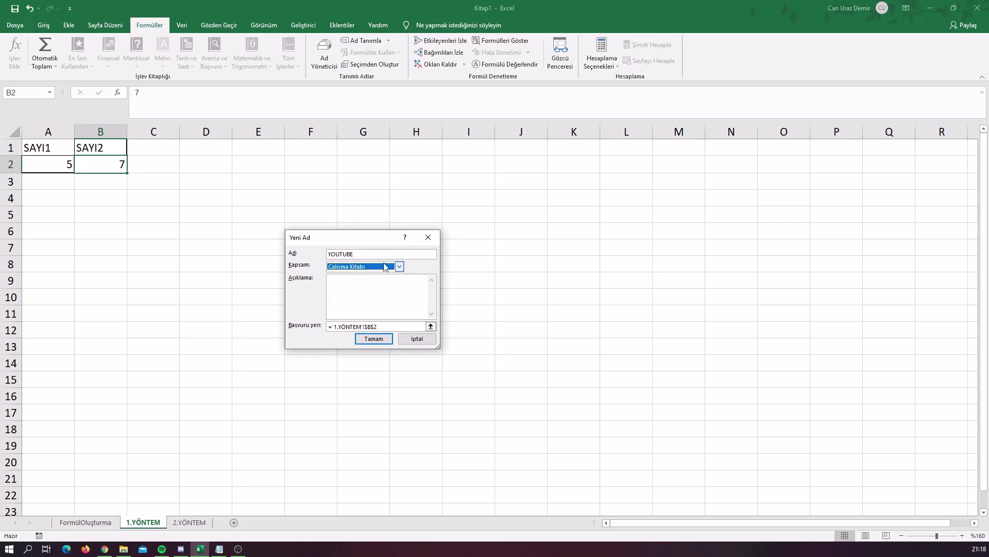
left_click(365, 299)
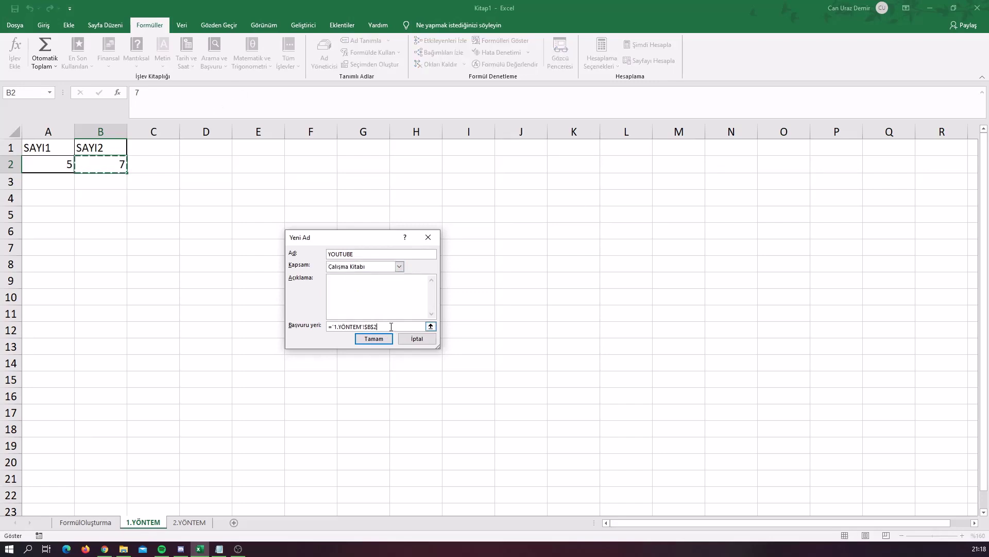
- Replace the B2 reference with the formula =((('1.YÖNTEM'!$A$2)^2)+(('1.YÖNTEM'!$B$2)^2))^0.5
left_click_drag(381, 328, 334, 329)
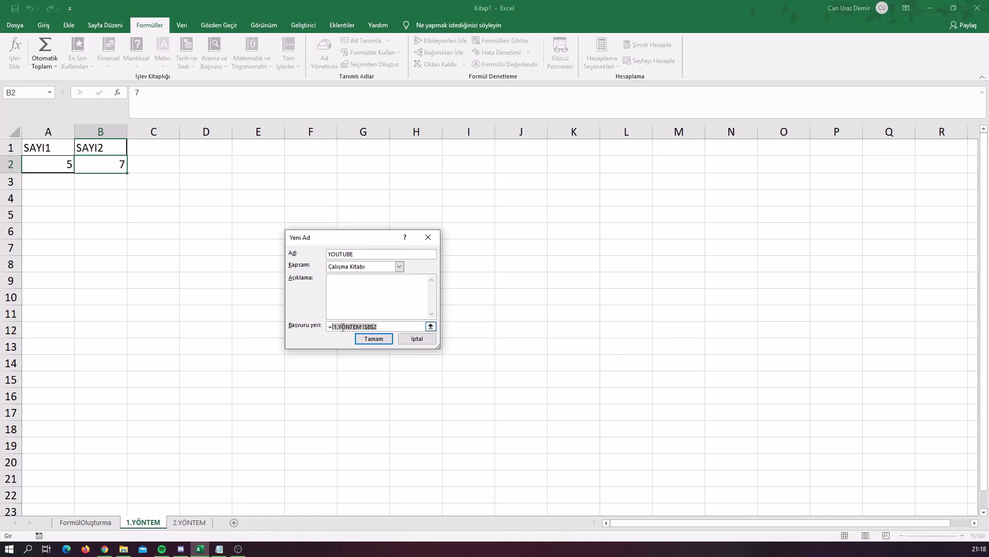
key("BackSpace")
key("ctrl+v")
left_click(335, 327)
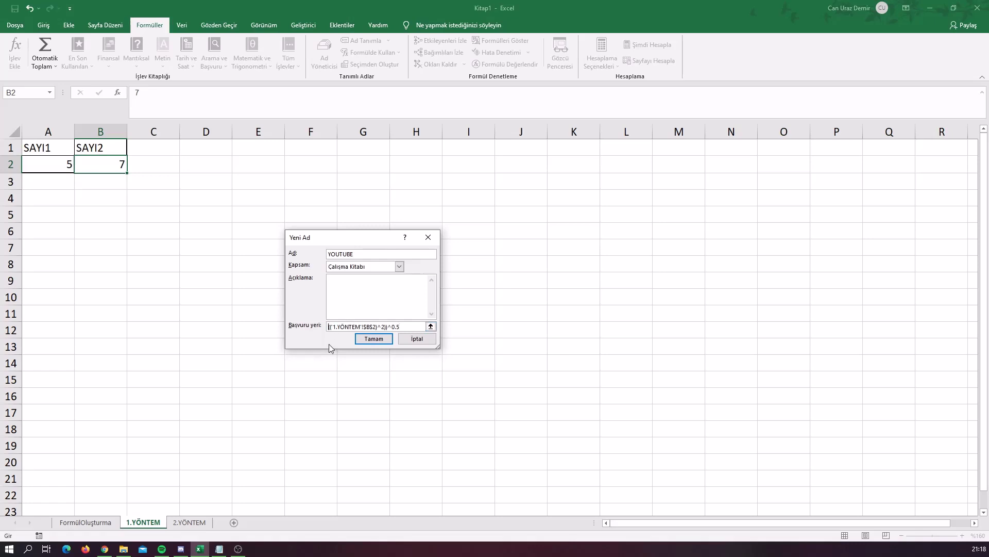
type("=((")
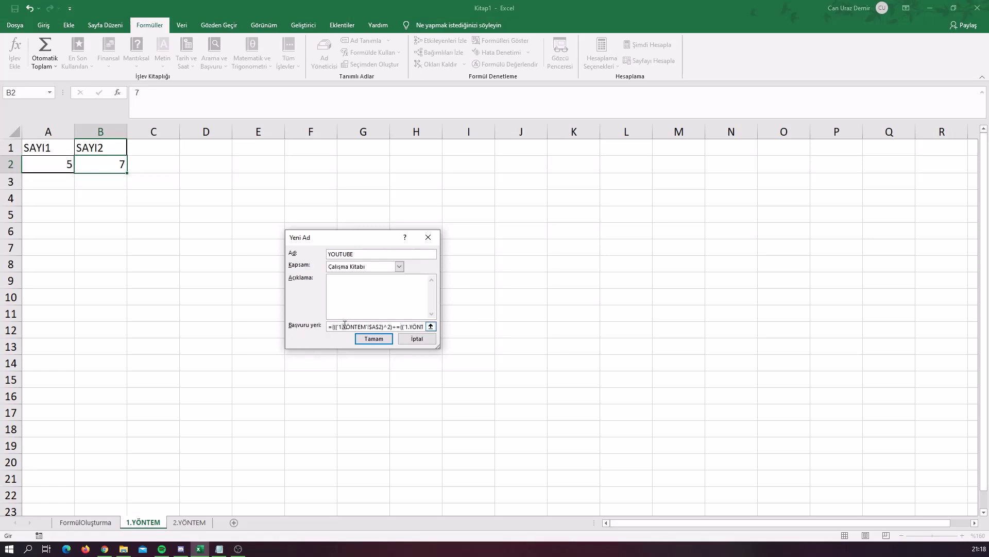
left_click_drag(343, 327, 459, 327)
left_click(342, 327)
left_click_drag(342, 327, 467, 327)
- Delete the stray equals sign after the plus and save the YOUTUBE name
left_click(371, 326)
left_click_drag(362, 323, 444, 325)
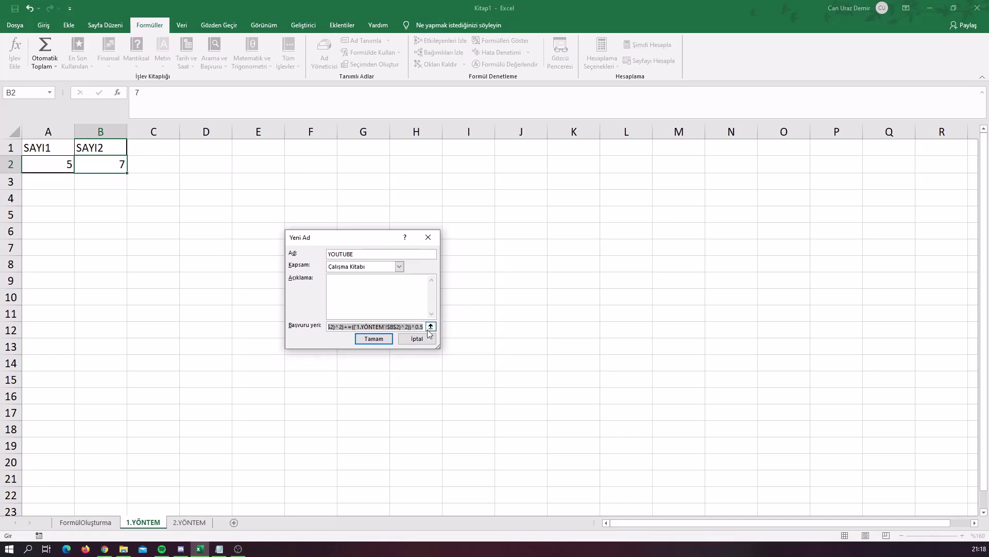
left_click(348, 326)
key("Delete")
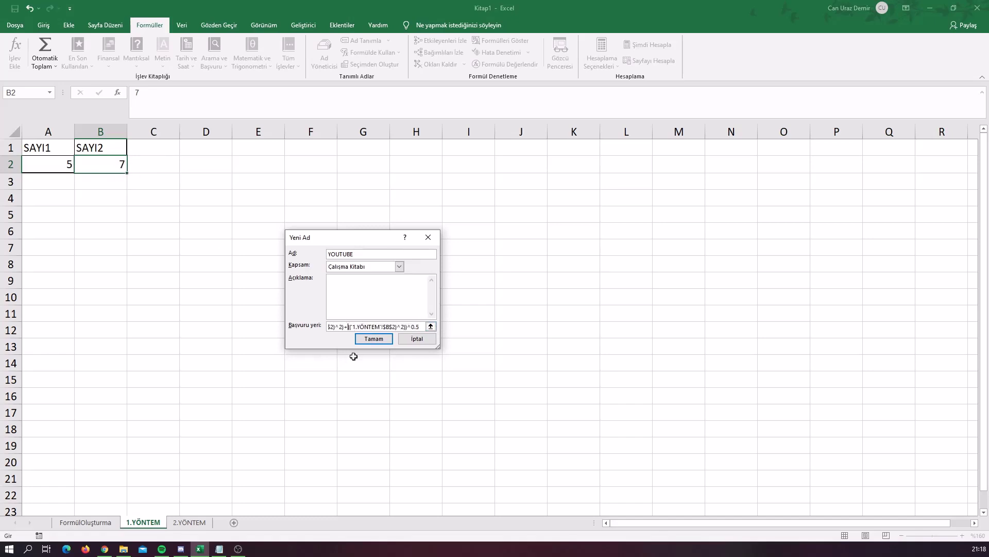
mouse_move(422, 327)
left_mouse_down()
mouse_move(277, 327)
mouse_move(445, 328)
left_mouse_up()
left_click(336, 327)
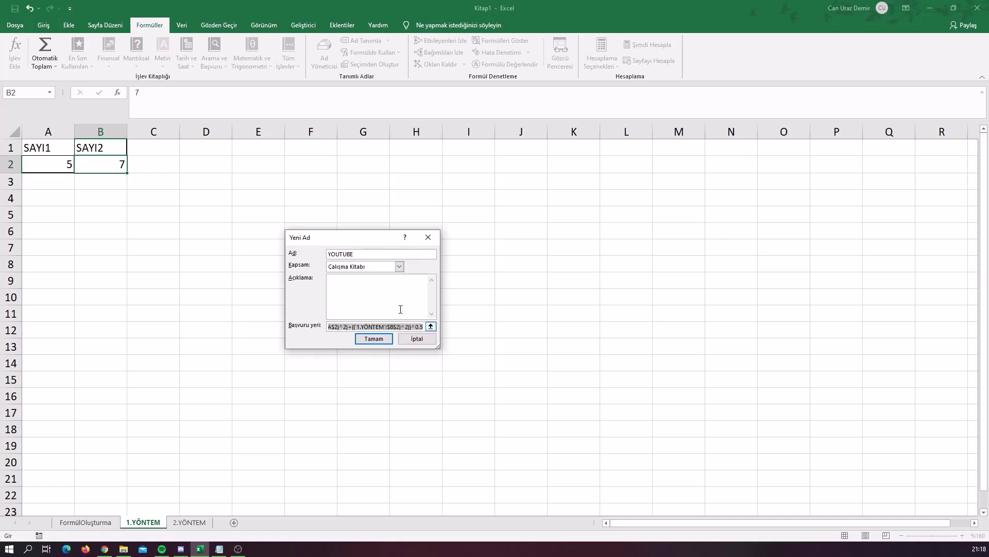
left_click(373, 311)
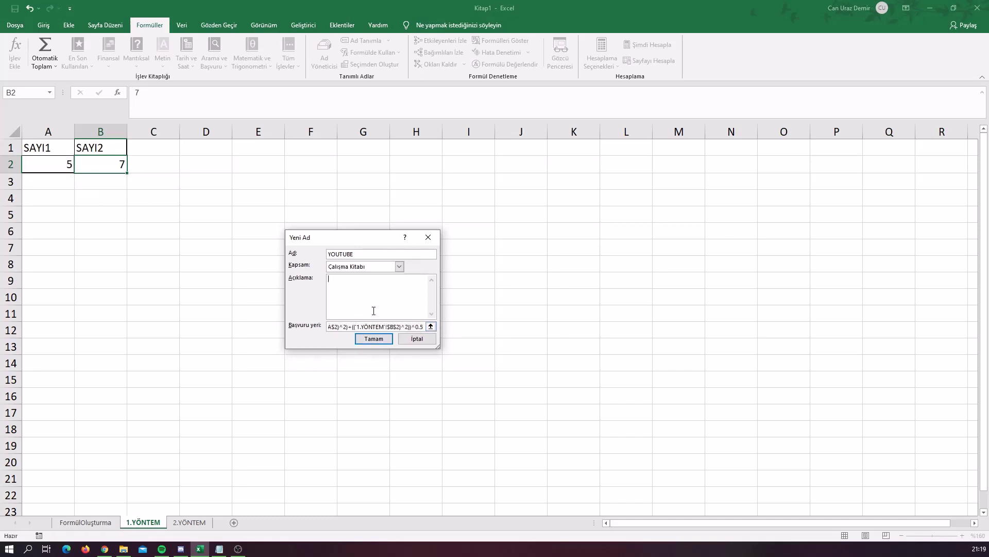
left_click(385, 340)
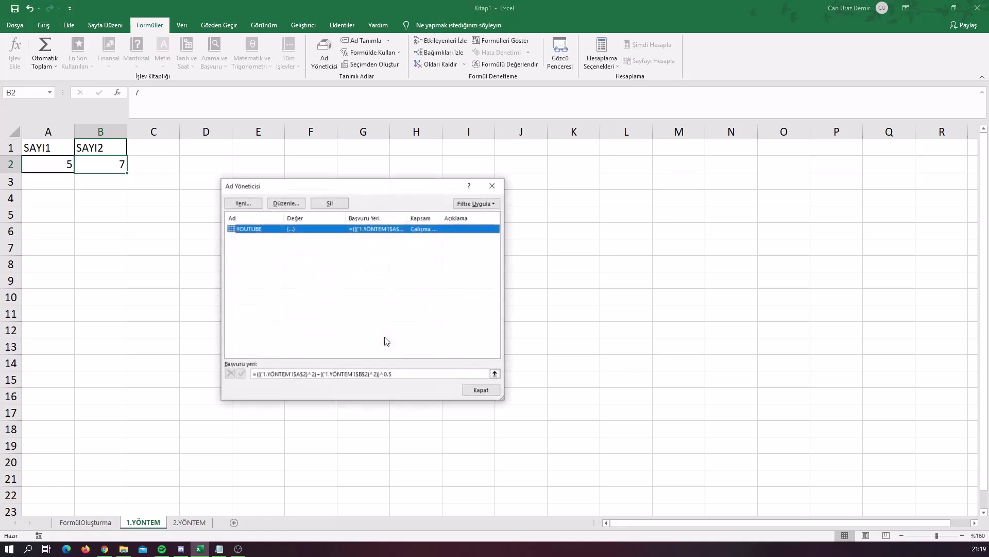
- Widen the Name Manager columns to review YOUTUBE, then close the dialog
left_click_drag(506, 244, 666, 244)
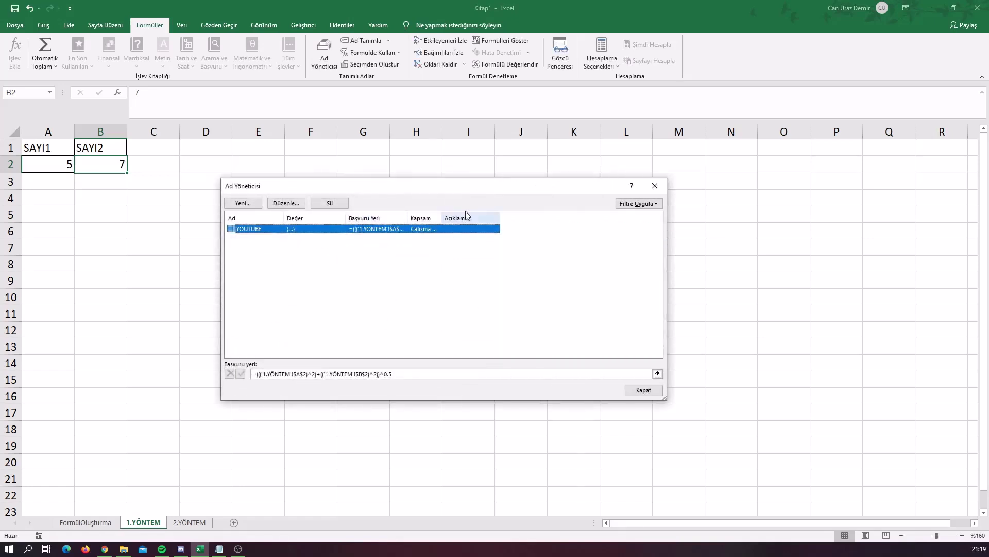
left_click_drag(498, 217, 571, 217)
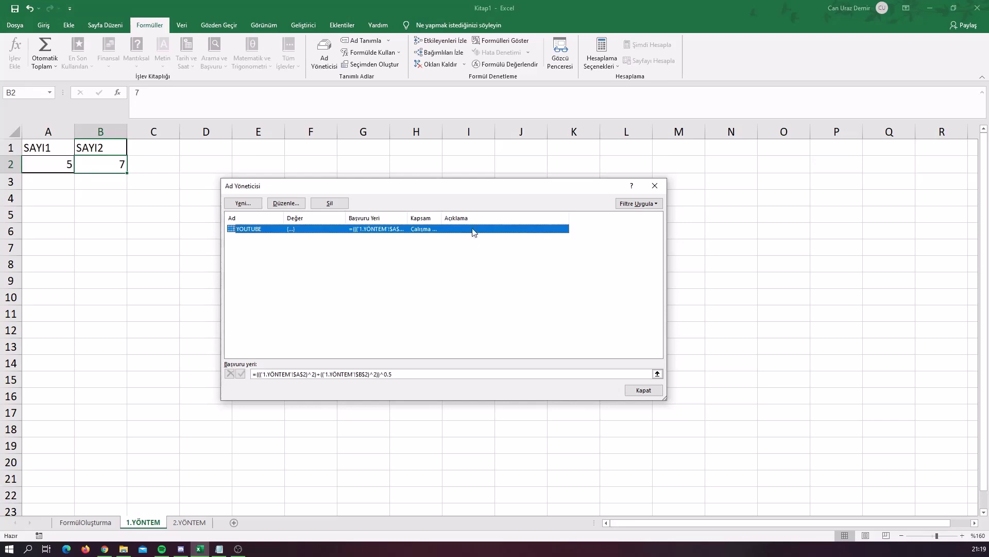
left_click_drag(441, 217, 493, 218)
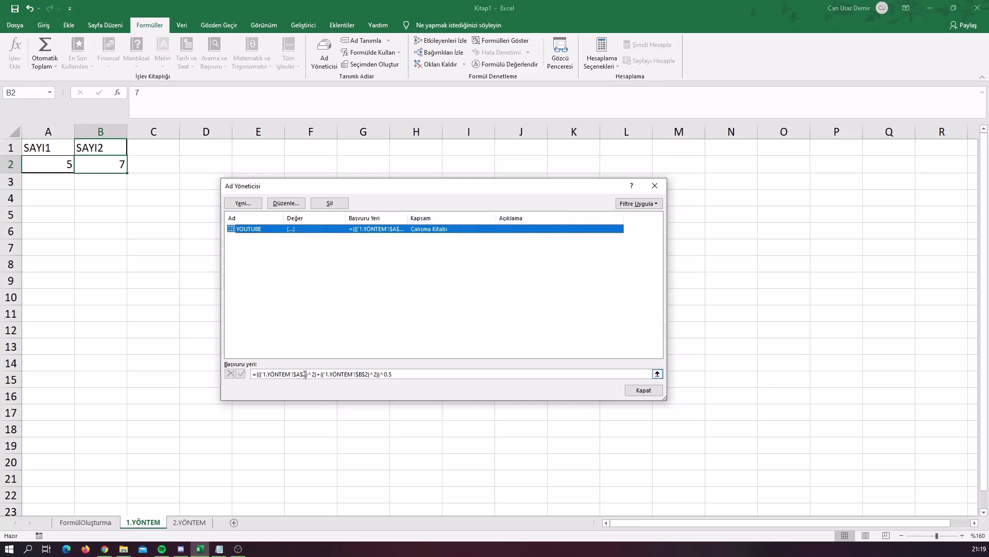
left_click(645, 390)
- Enter =YOUTUBE in C4 to test the name, giving 8.60233
left_click(155, 180)
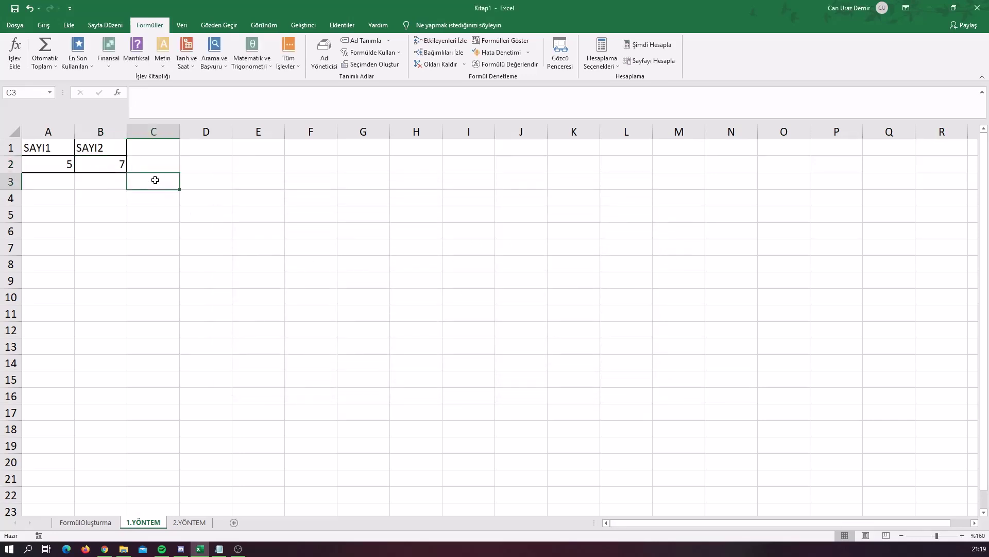
left_click(157, 201)
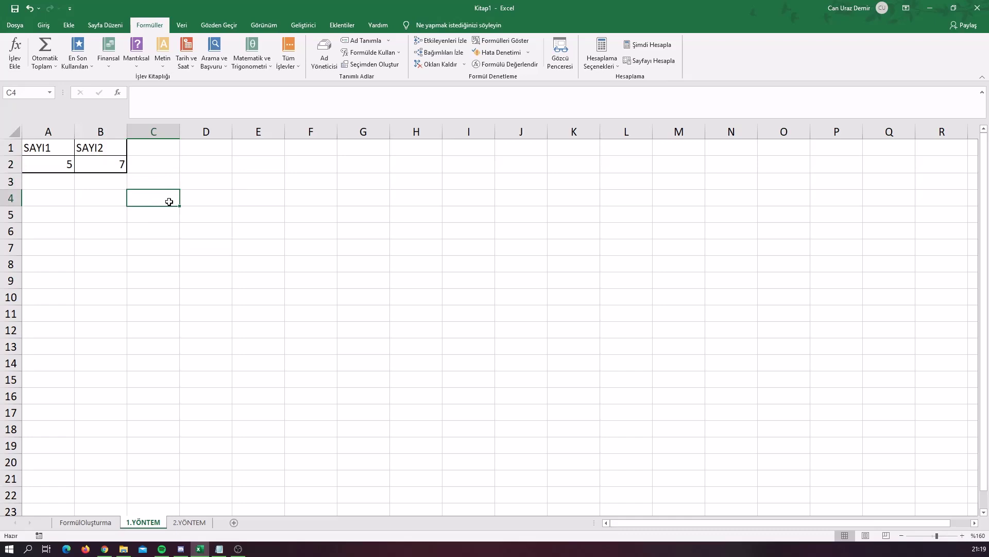
type("=YOUTU")
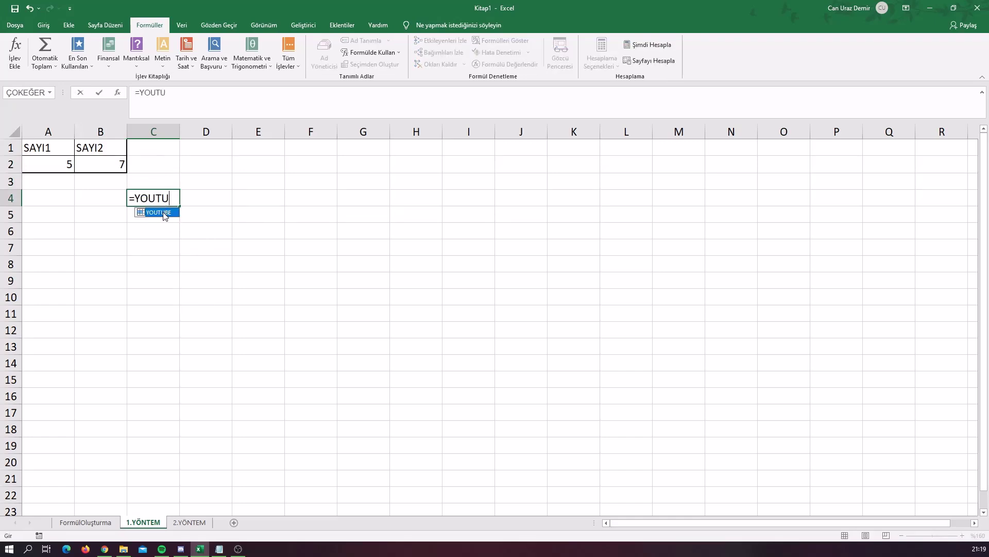
double_click(165, 213)
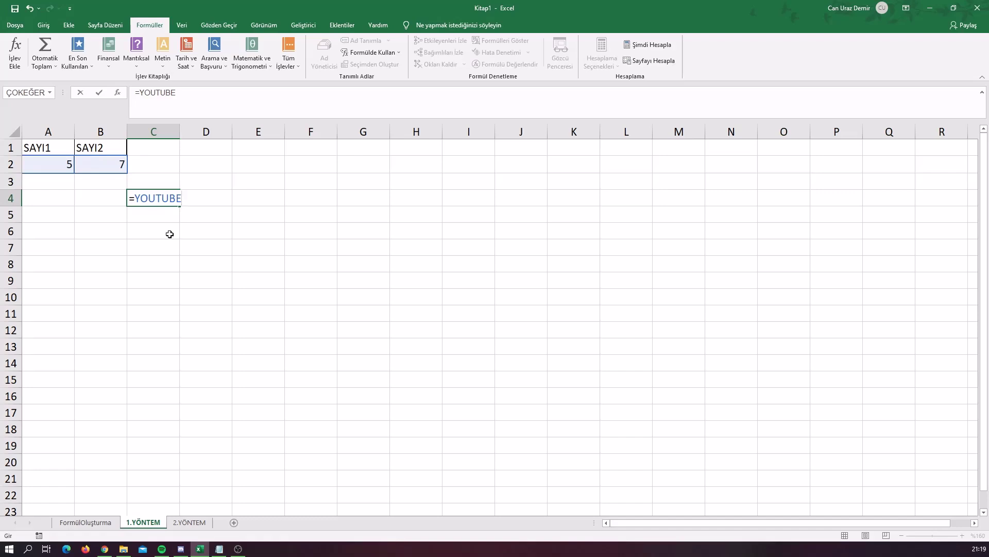
key("Return")
left_click(151, 198)
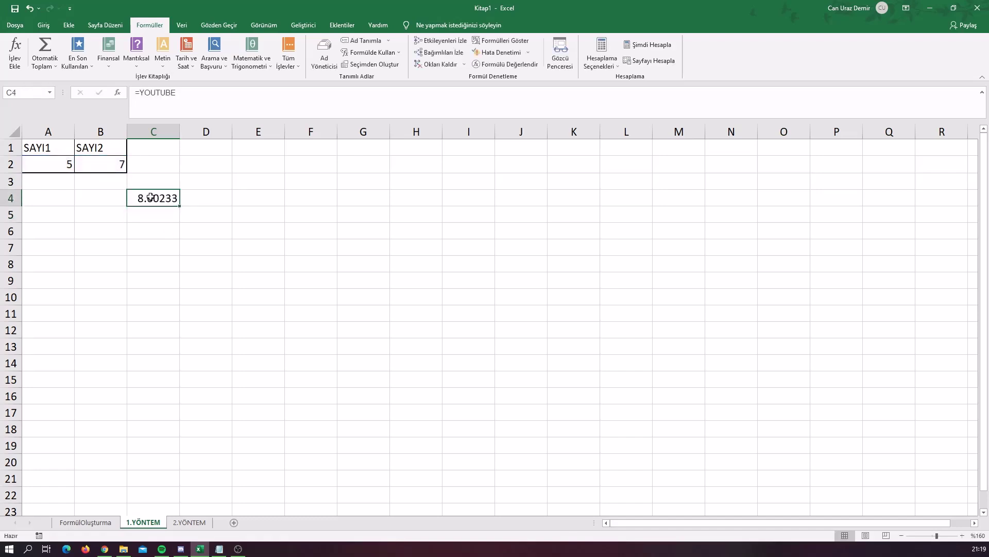
- Enter 25 in A4 and 49 in B4 as practice squares
left_click(64, 205)
type("=")
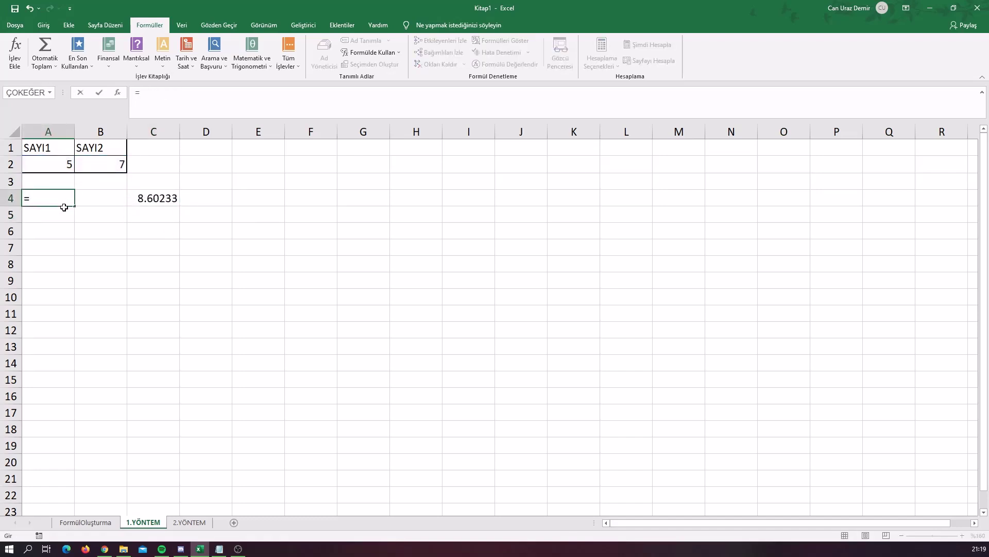
left_click(57, 169)
key("Escape")
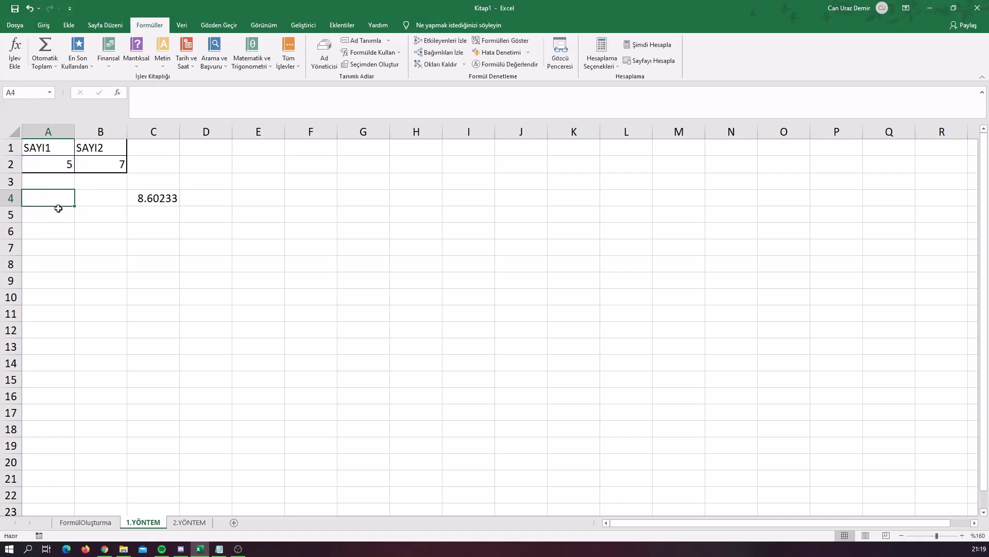
type("25")
key("Tab")
type("4")
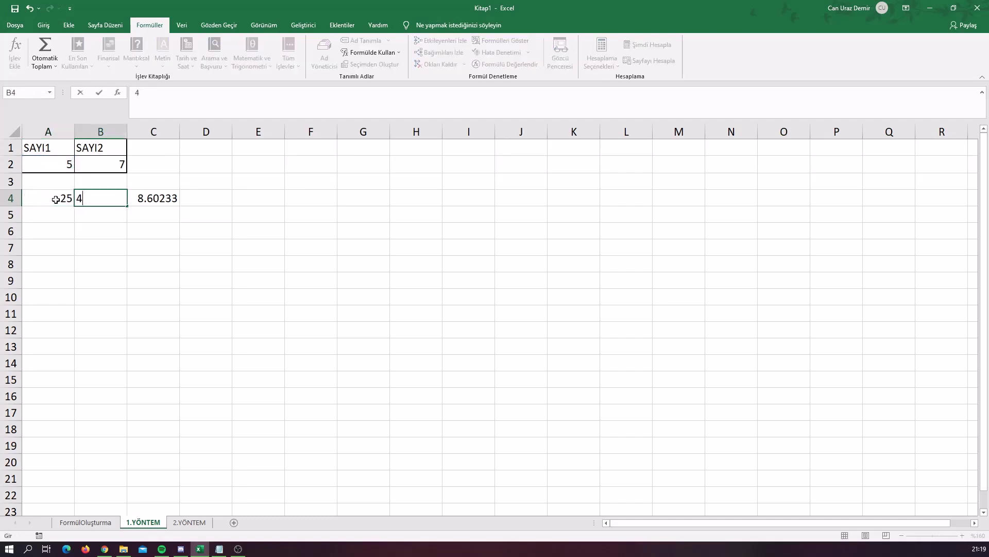
type("9")
key("Return")
- Put =TOPLA(A4;B4) in A5 and =KAREKÖK(A5) in A6 to verify the result
type("=")
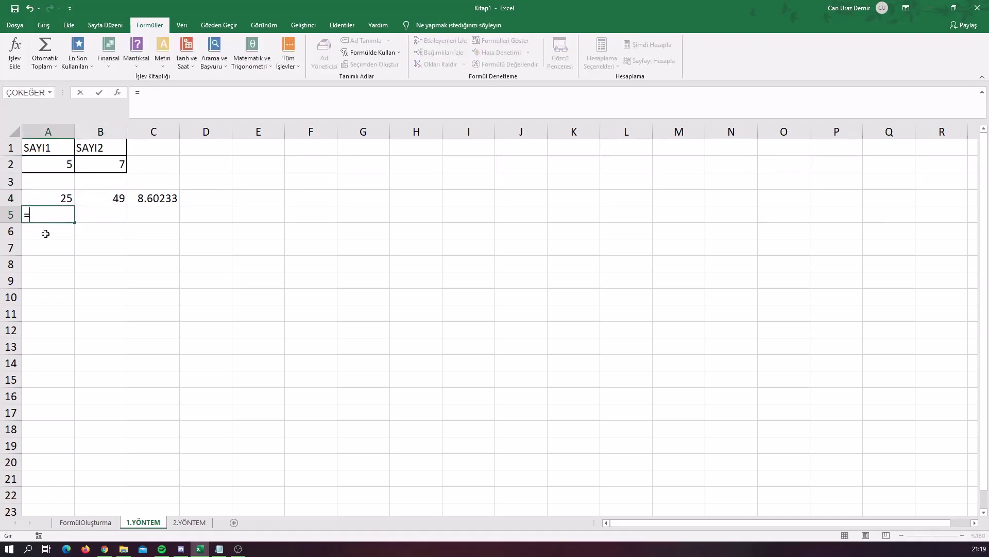
type("TOPLA(")
left_click(66, 197)
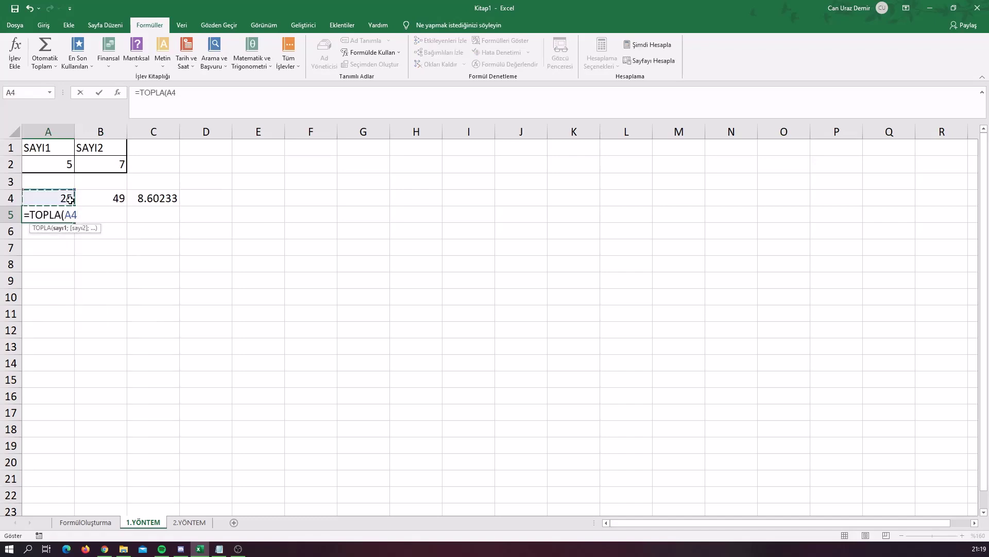
type(";")
left_click(98, 198)
key("Return")
type("=KA")
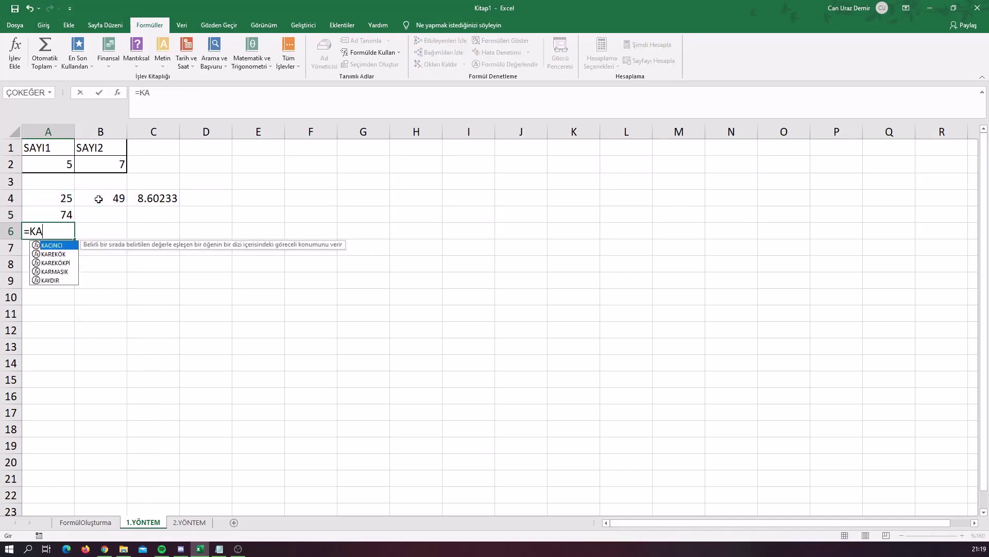
type("REKÖK(")
left_click(61, 209)
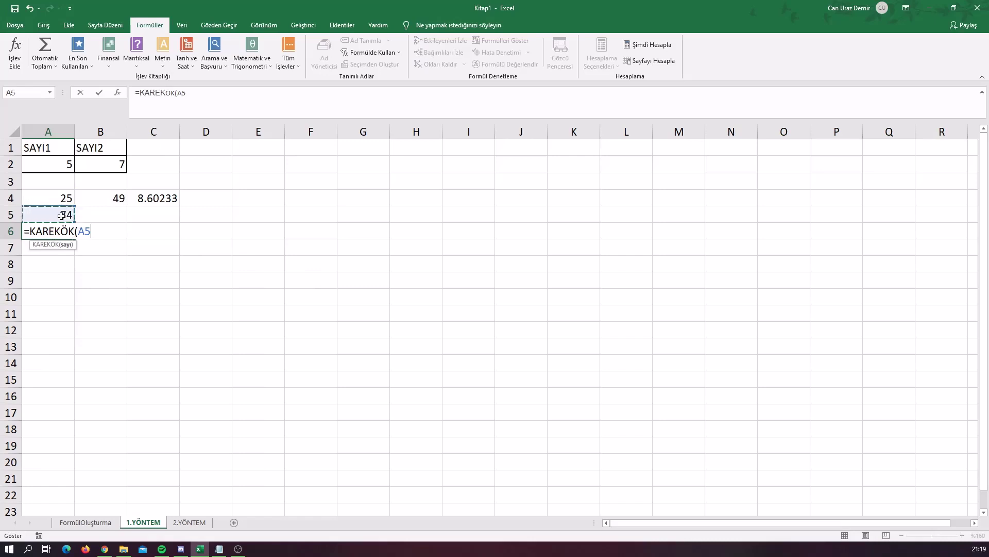
key("Return")
left_click(61, 229)
- Clear the practice cells A4:B6
left_click(67, 200)
left_click_drag(82, 204, 99, 226)
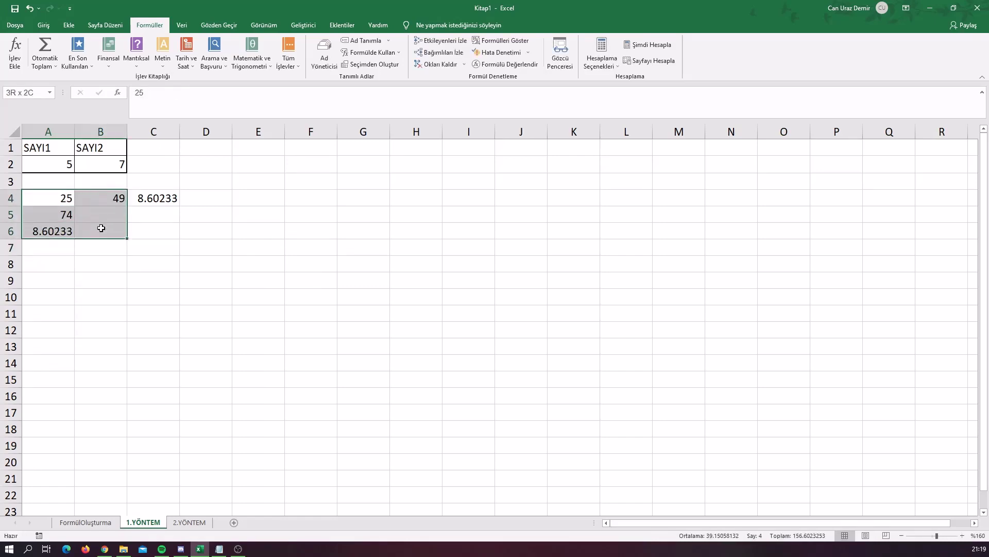
key("Delete")
left_click(68, 198)
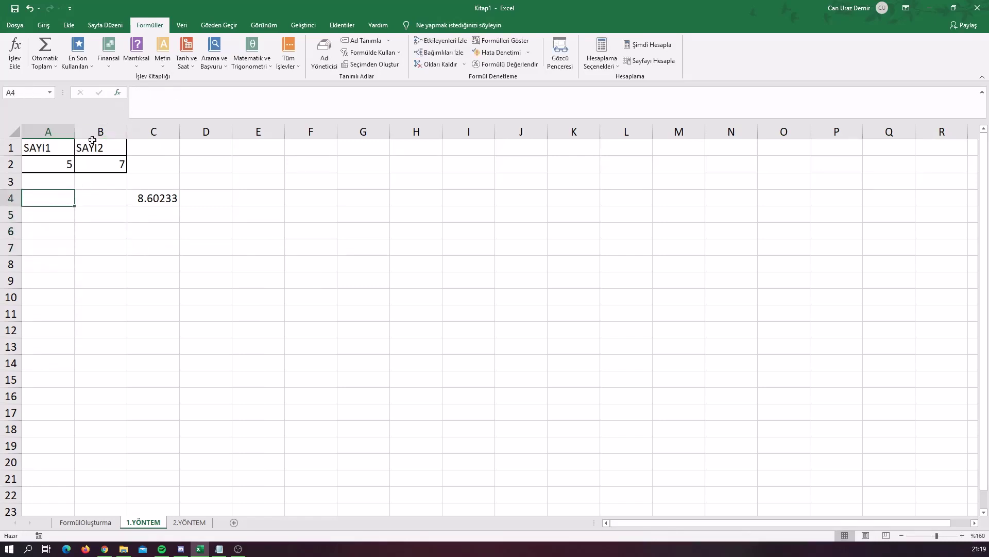
- Inspect the C4 formula that uses the YOUTUBE name
left_click(160, 200)
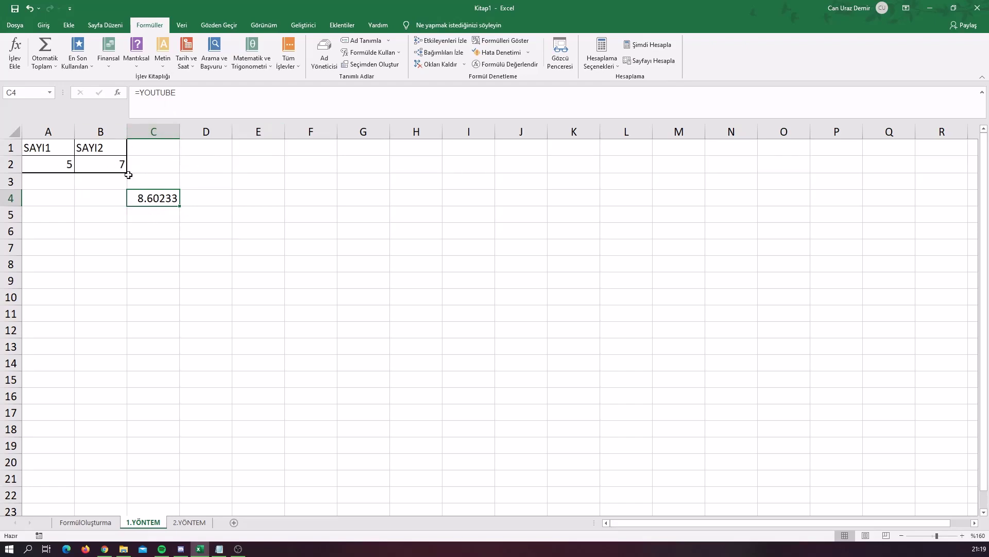
left_click_drag(52, 163, 101, 164)
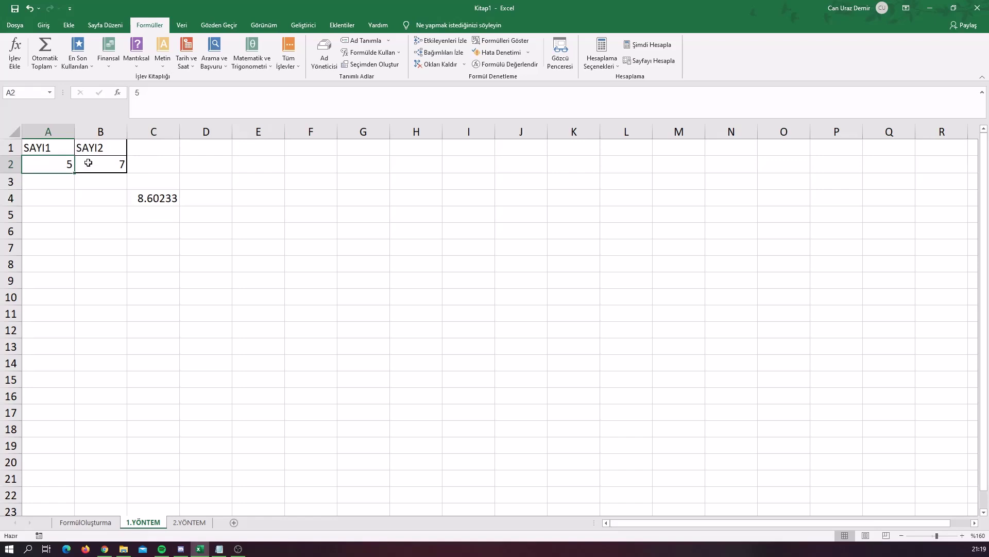
double_click(154, 197)
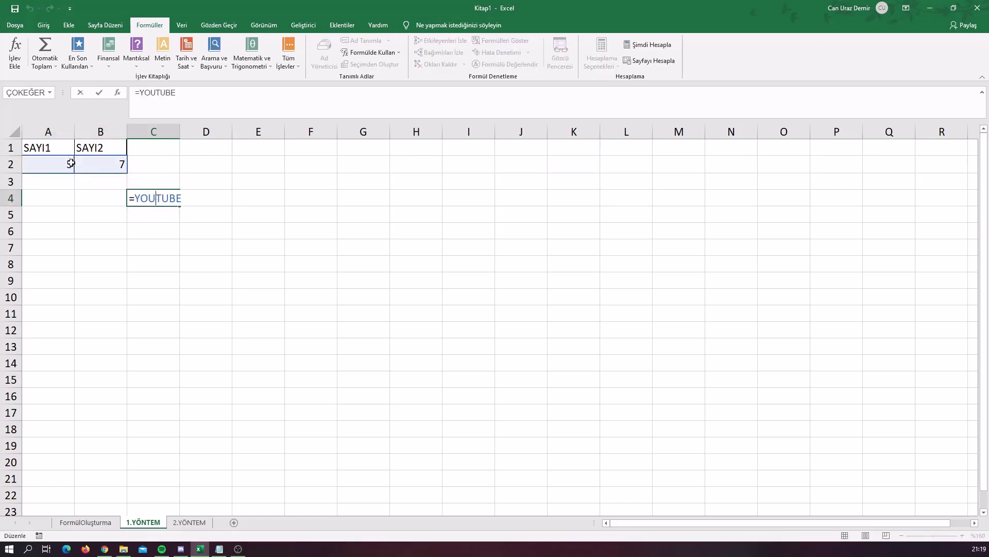
left_click(161, 242)
- Start a =TOPLA( formula in C6 referencing A2, then cancel it
left_click(163, 238)
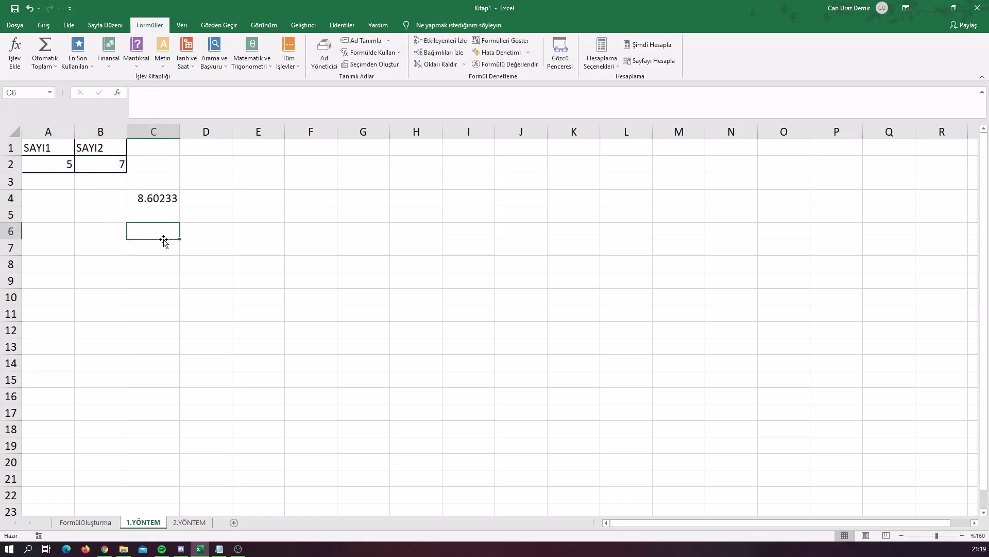
type("=T")
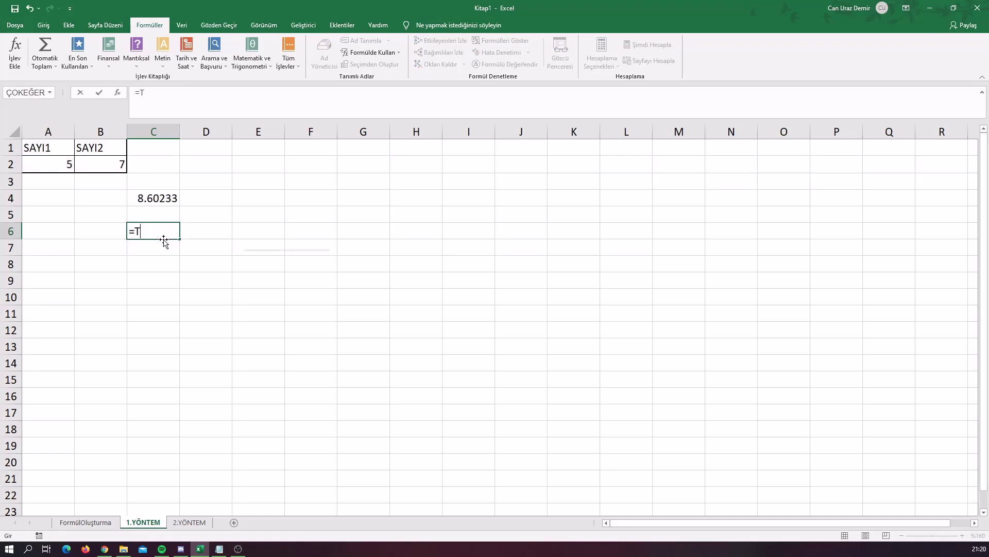
type("OPLA(")
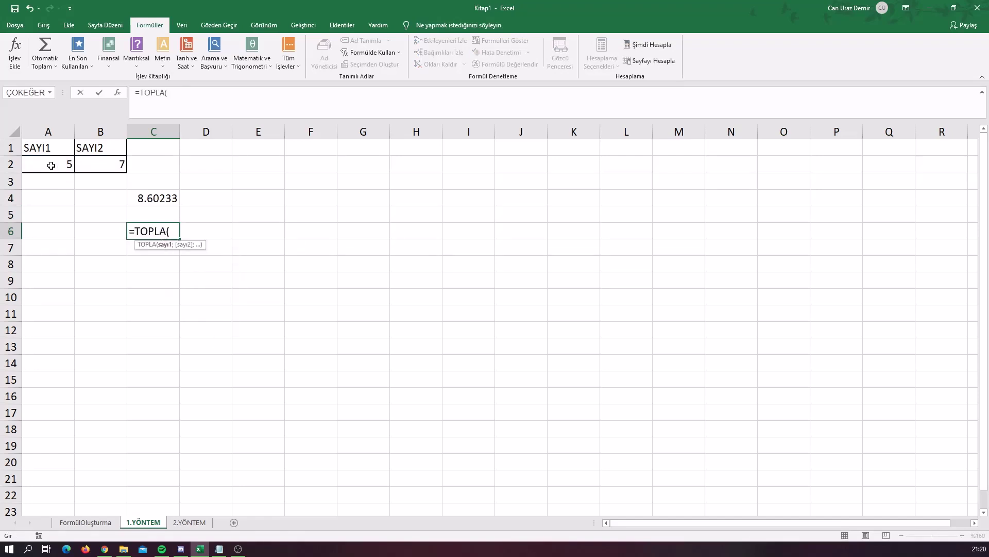
left_click(51, 164)
left_click(303, 176)
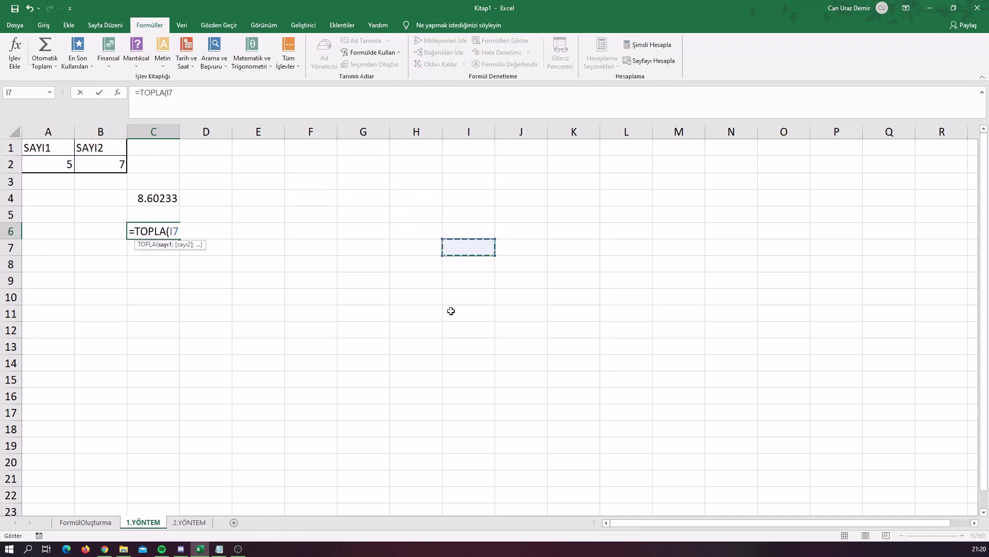
left_click(468, 312)
left_click(72, 162)
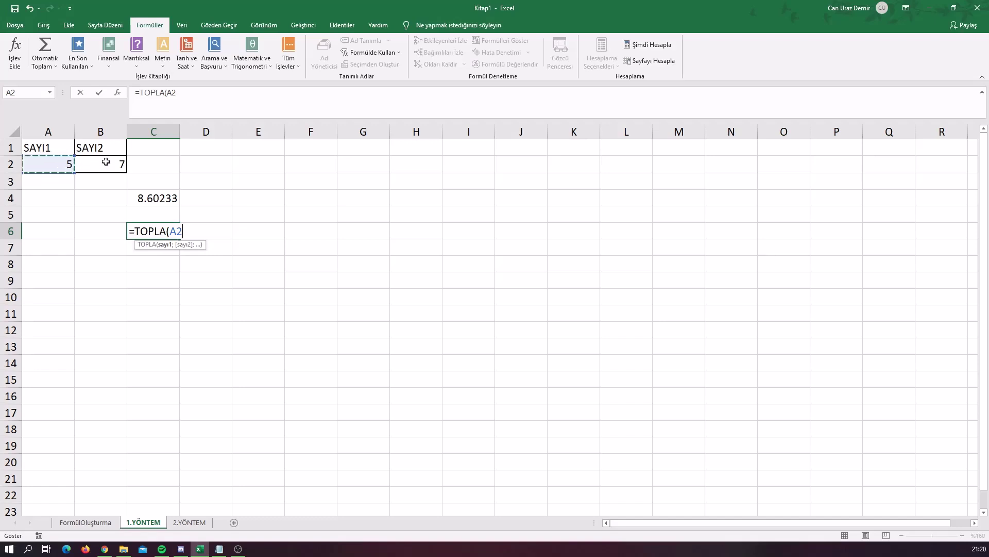
left_click(106, 162)
left_click(205, 164)
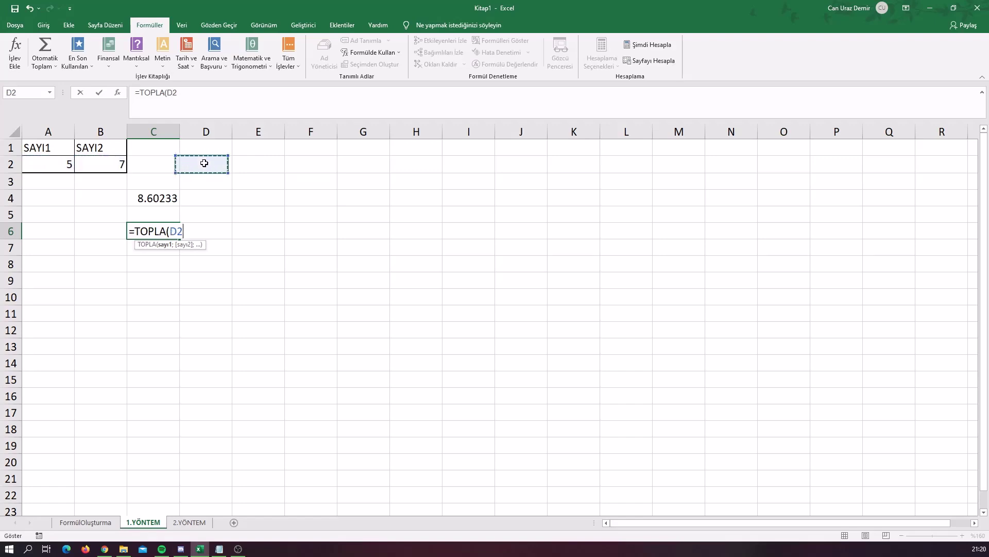
left_click(70, 162)
key("Escape")
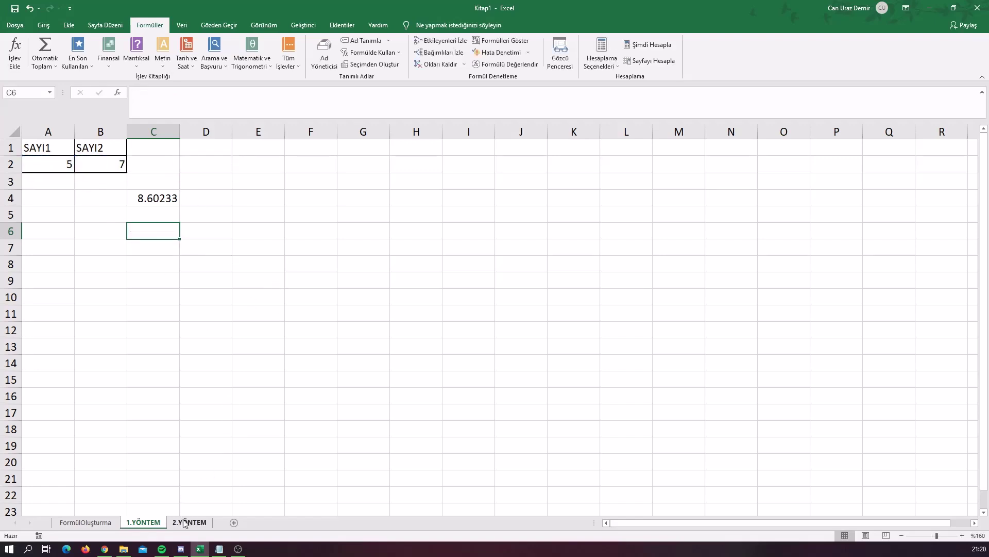
- Switch to the 2.YÖNTEM sheet and zoom in to 120%
left_click(181, 526)
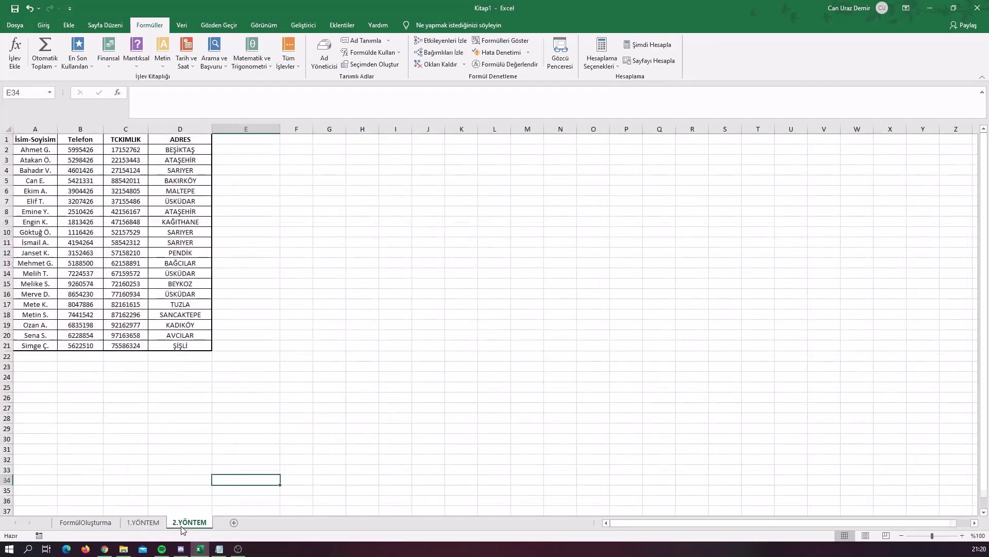
left_click(354, 375)
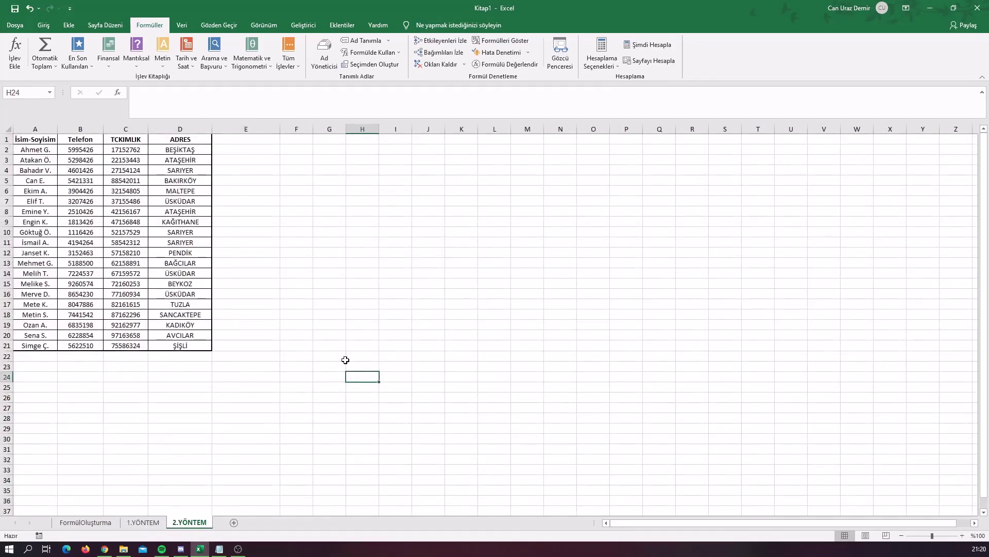
left_click(962, 536)
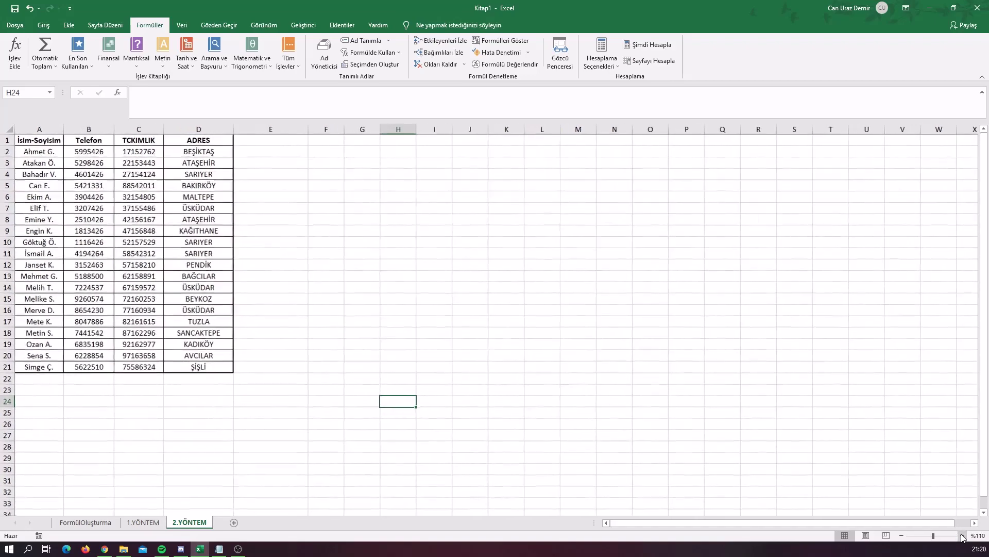
left_click(962, 536)
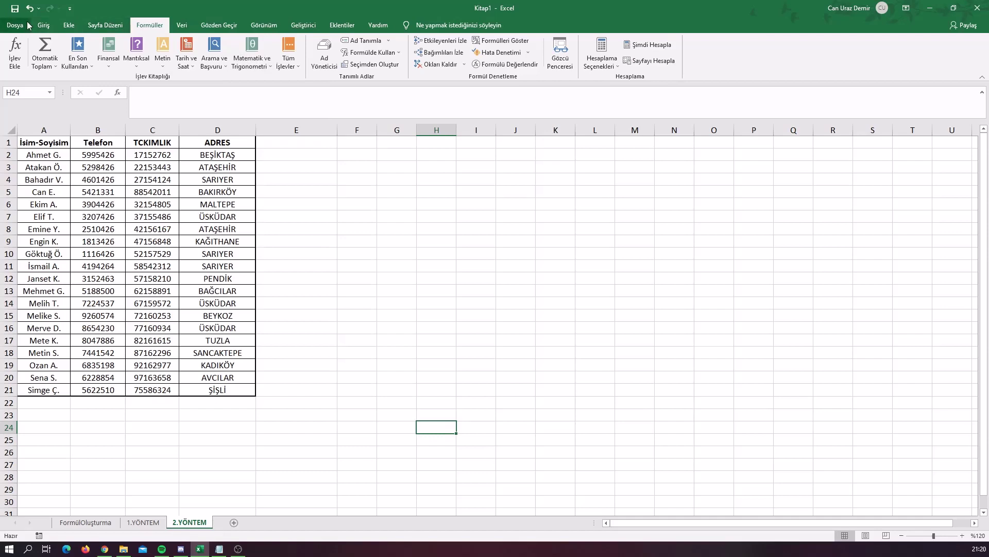
- Enable the Geliştirici tab via Şeridi Özelleştir in Excel Seçenekleri
left_click(309, 28)
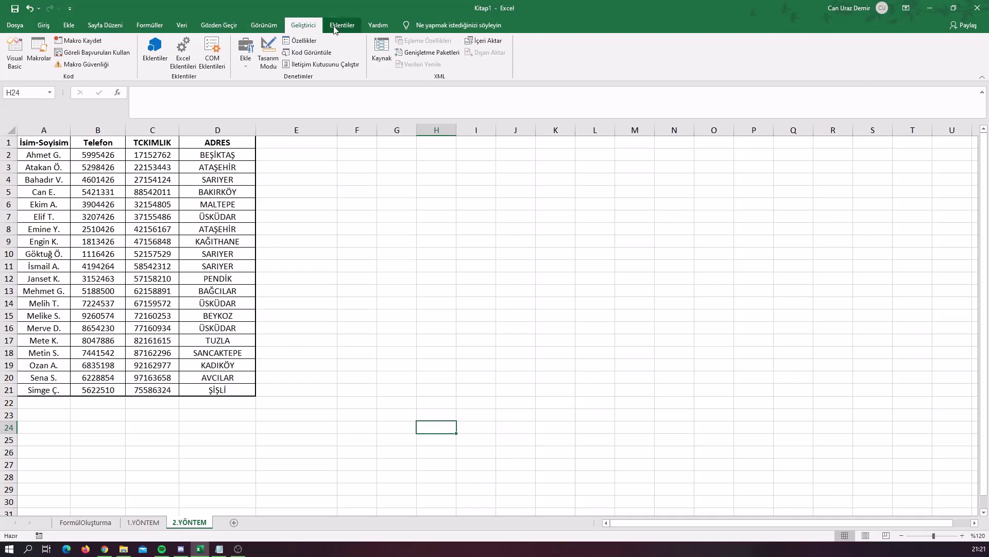
right_click(262, 29)
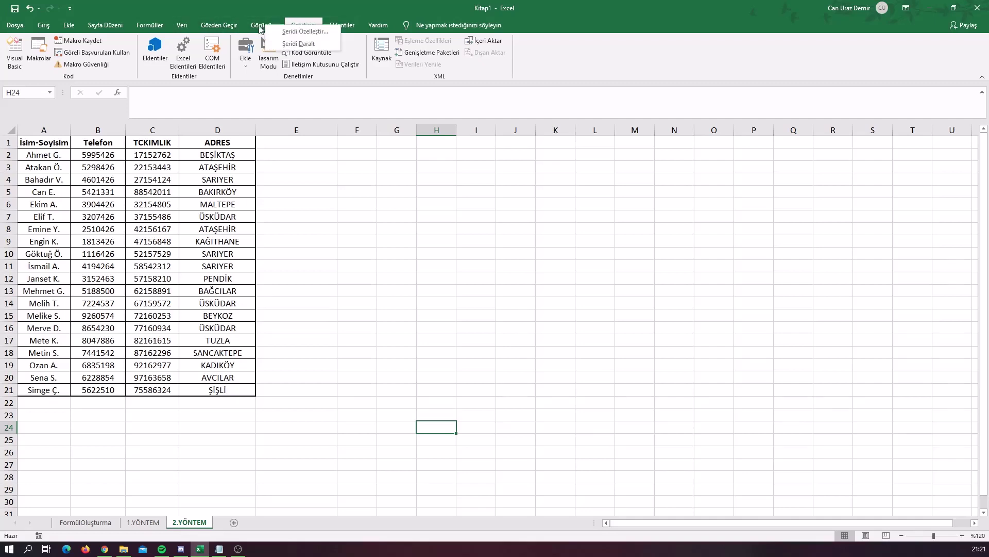
left_click(286, 32)
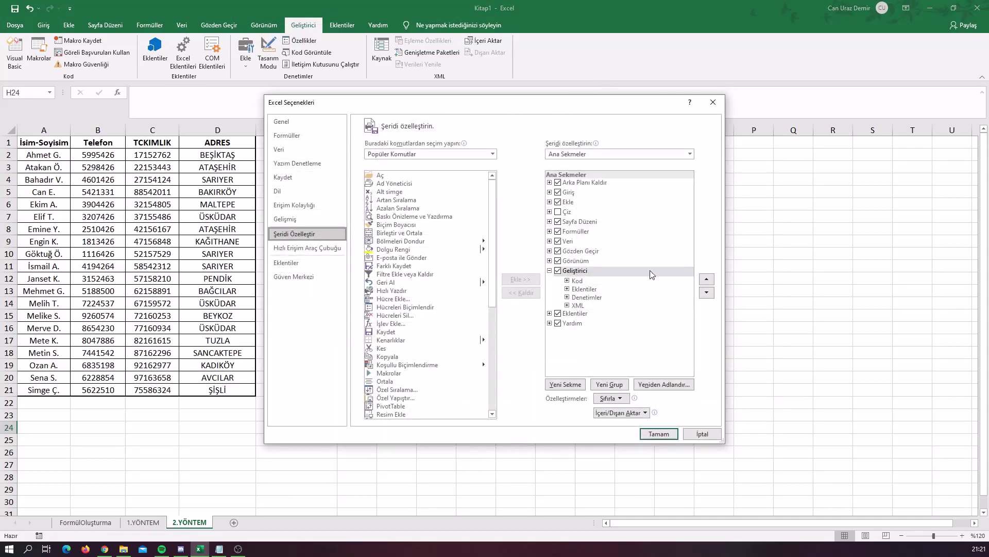
left_click(558, 271)
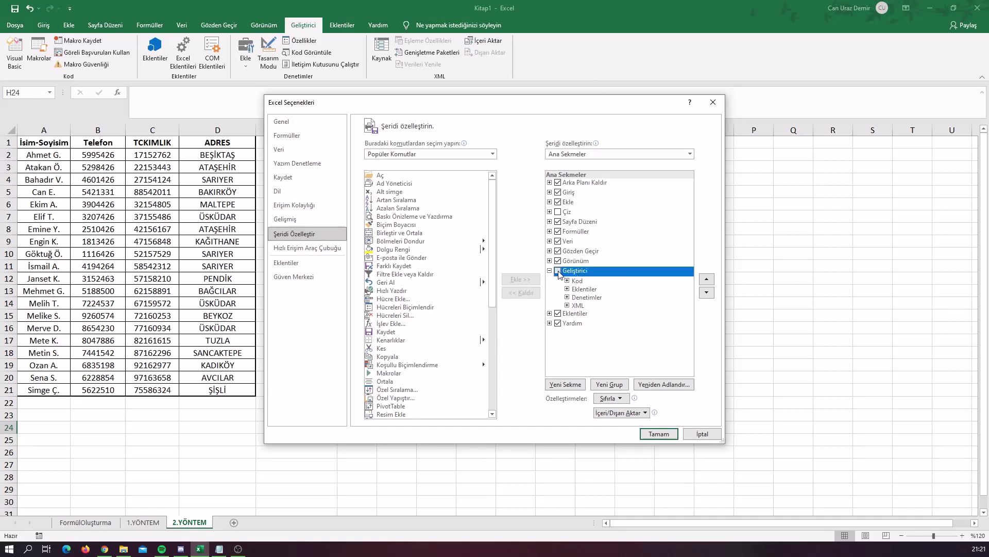
left_click(659, 433)
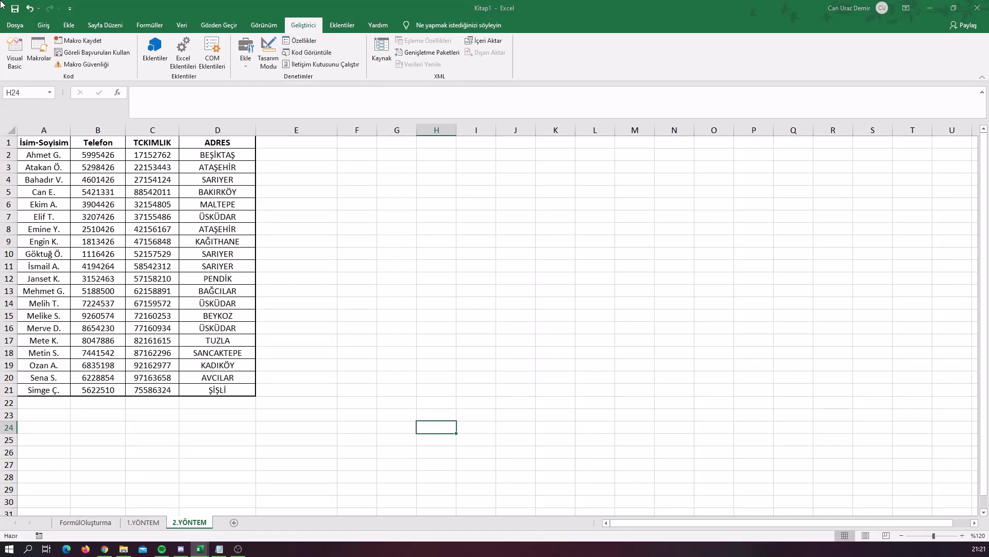
- Open the VBA editor with Alt+F11, insert Module1, and open its code window
key("alt+F11")
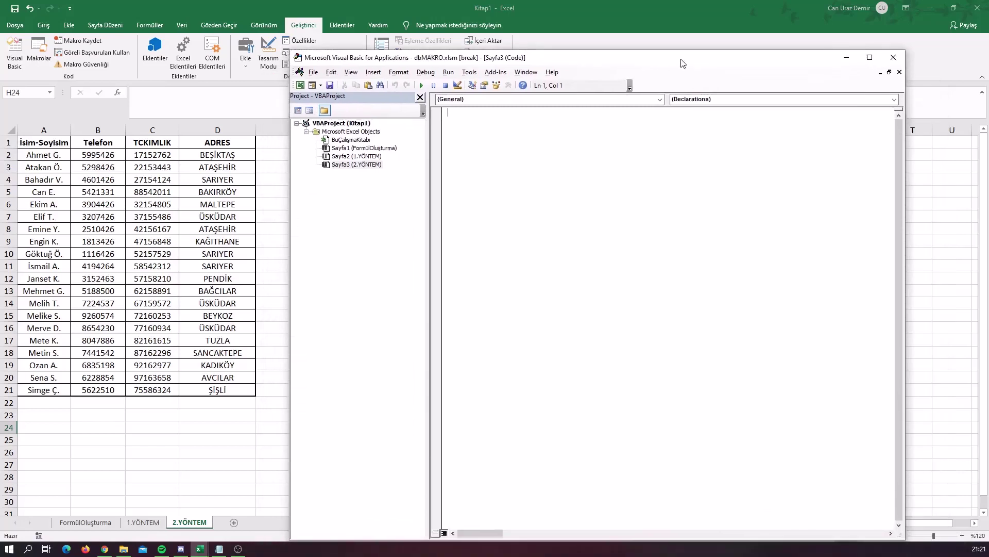
left_click_drag(726, 47, 721, 44)
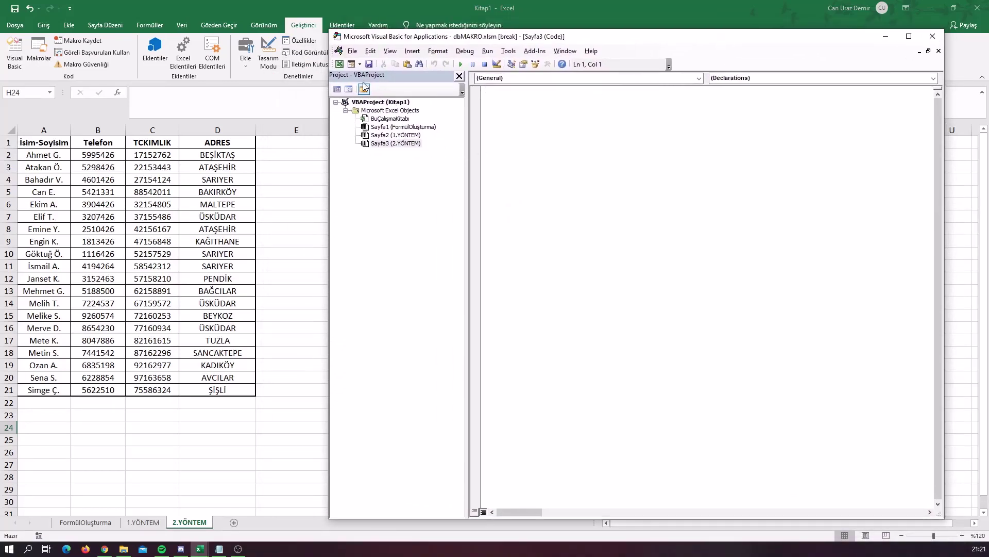
left_click(360, 65)
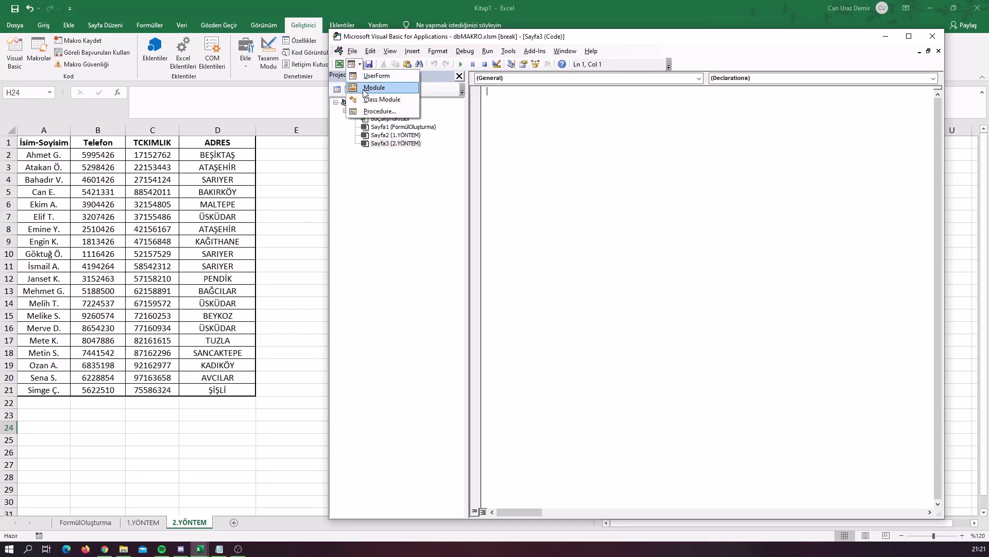
left_click(371, 89)
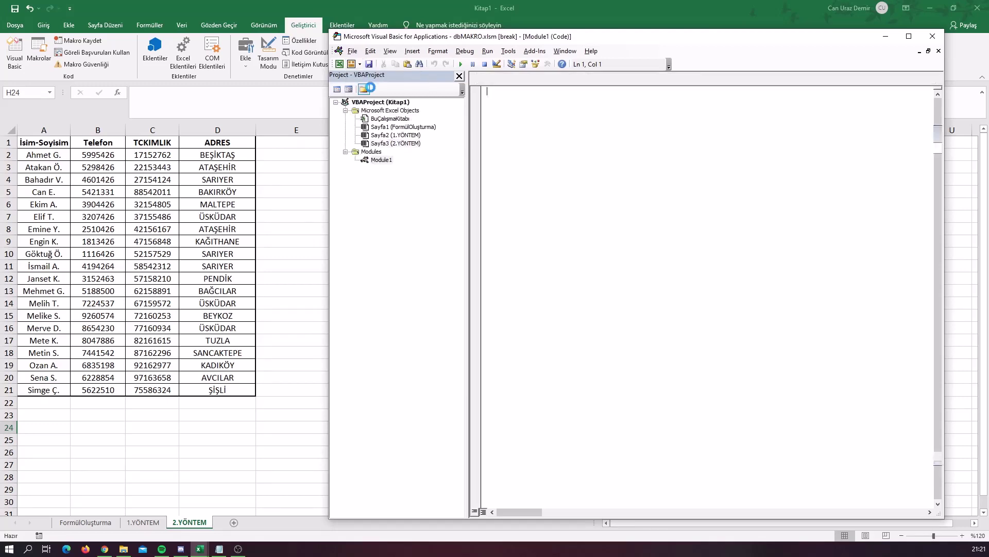
double_click(381, 162)
type("Function Ce")
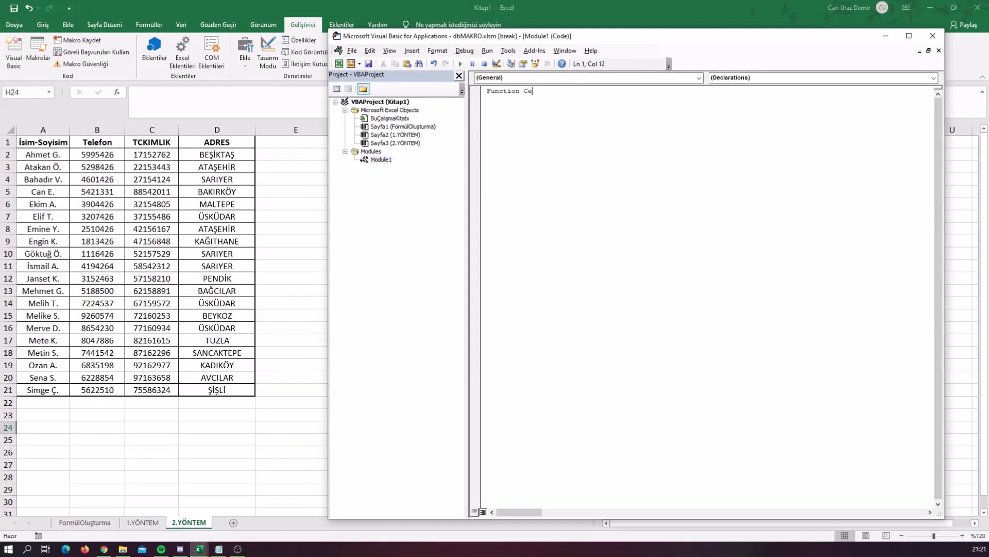
- Declare Function CepNo(değer As Range) As String with its End Function
type("pNo(")
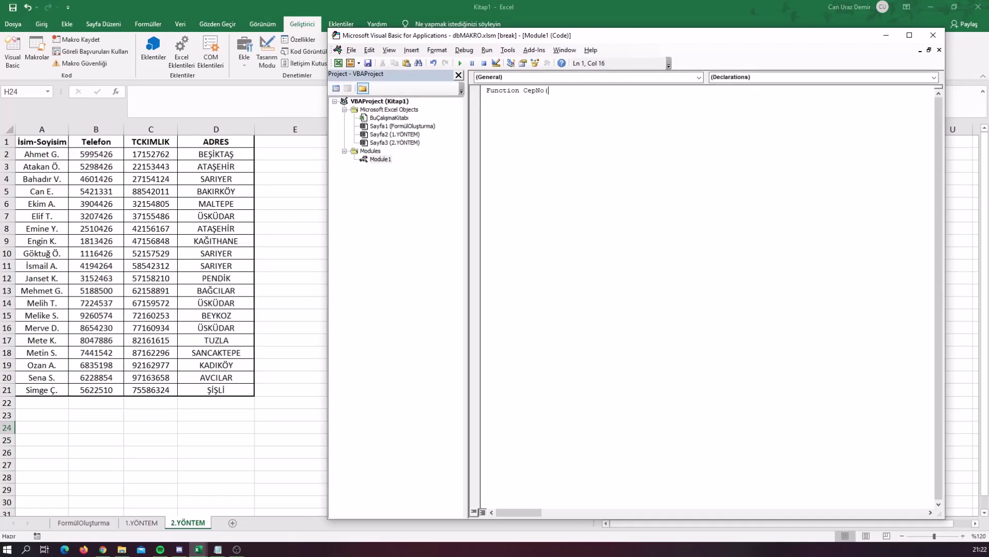
type("değer")
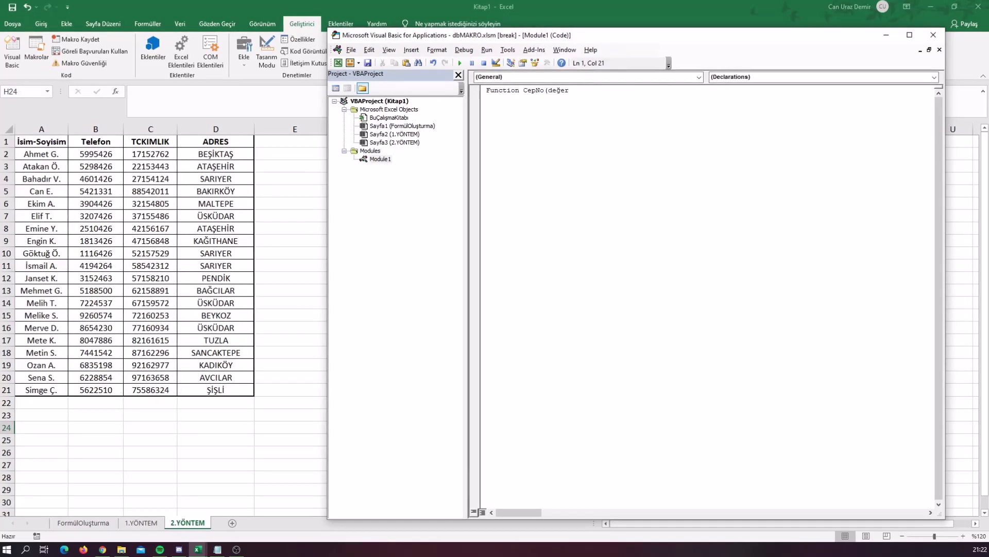
type(" as Rangw")
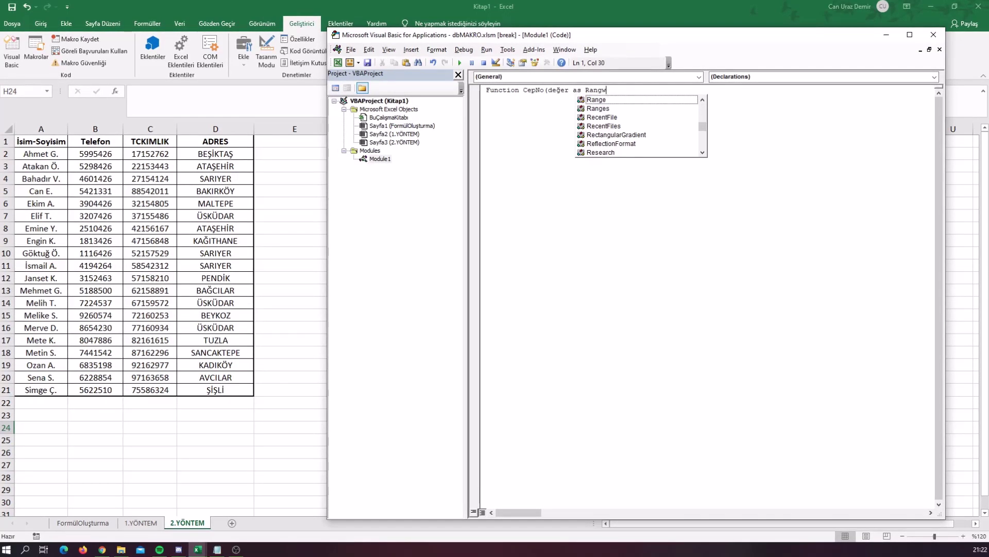
key("BackSpace")
type("e")
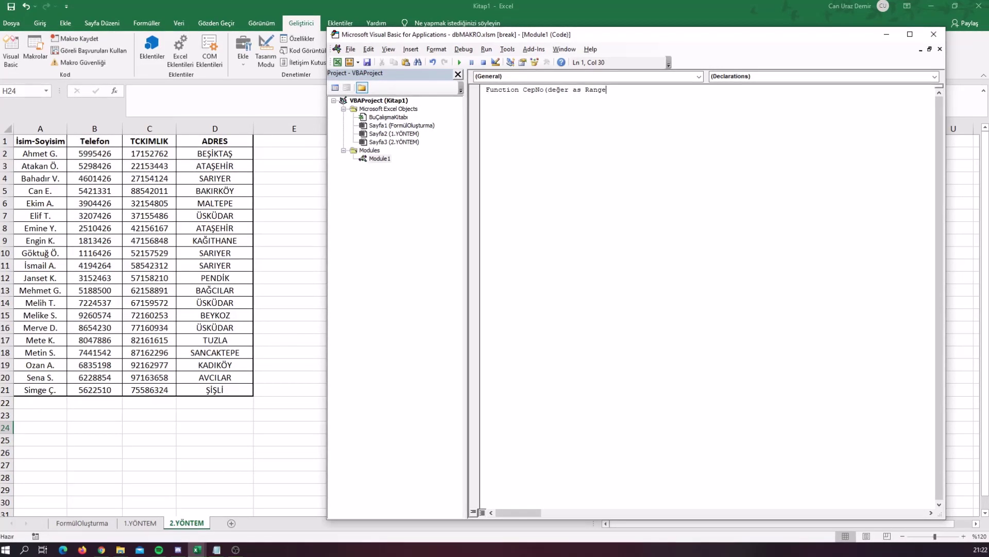
type(")")
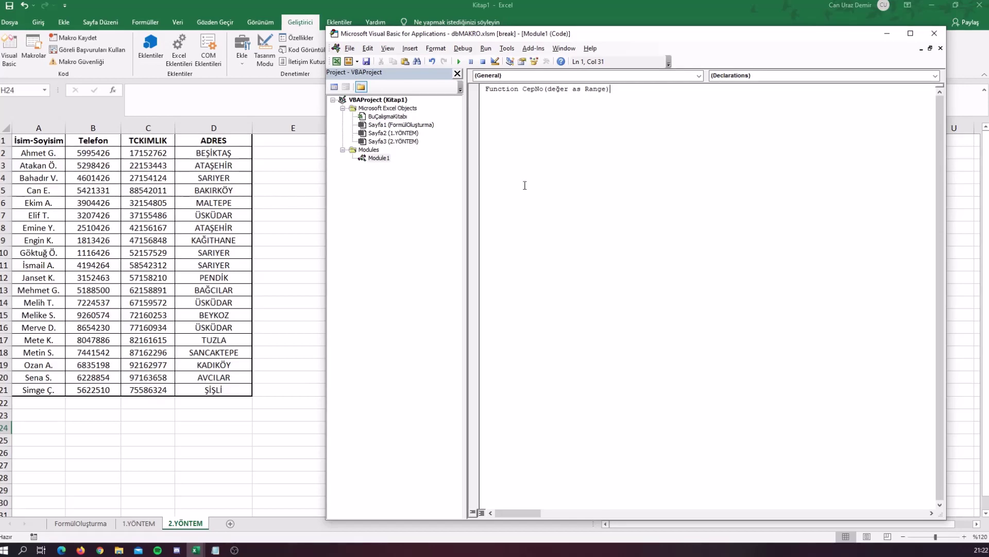
key("Return")
left_click(618, 90)
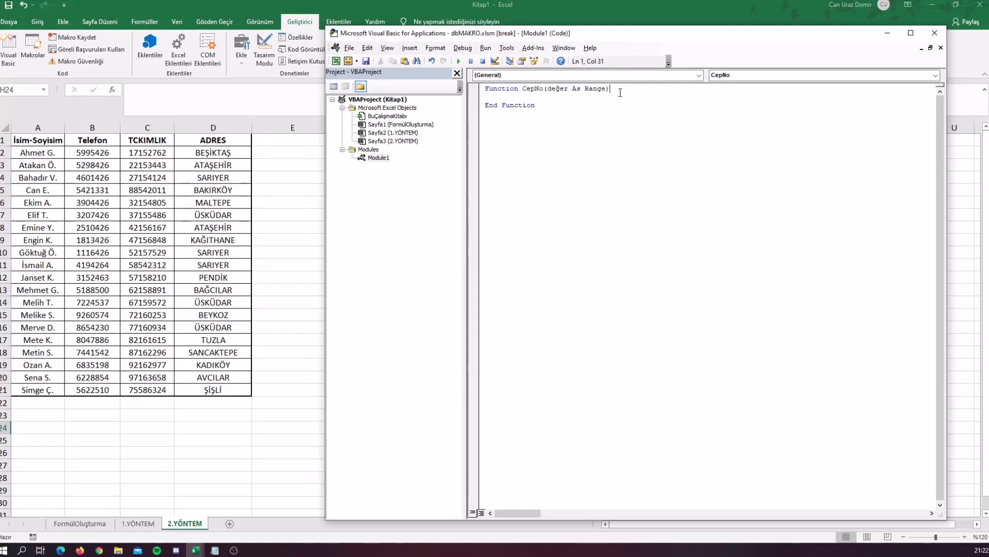
type(" as S")
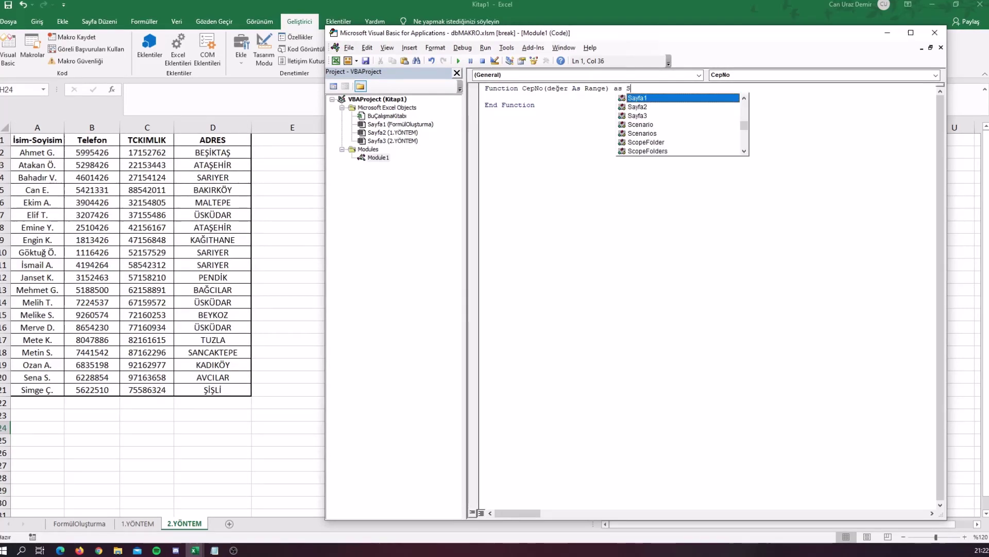
type("tring")
key("Return")
type("D")
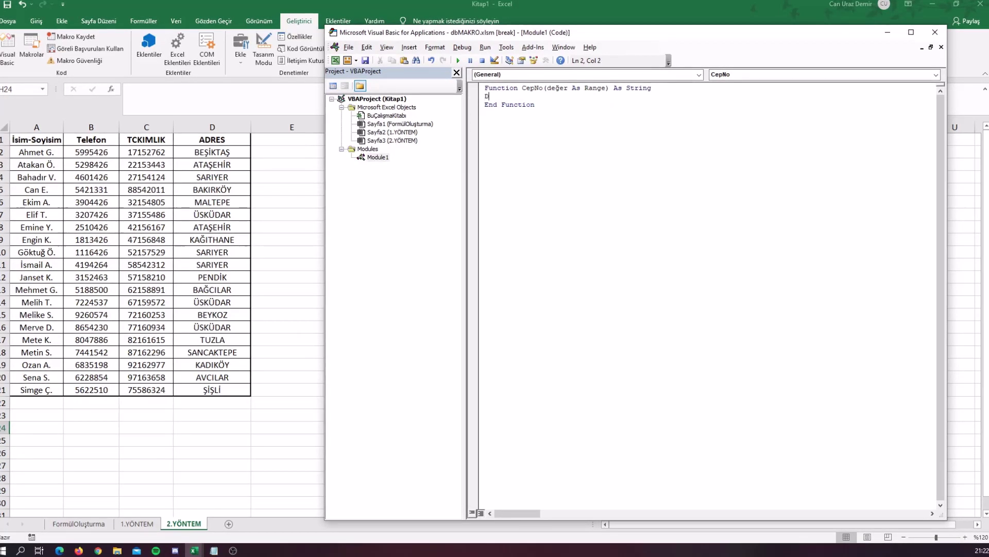
- Add Dim result As String and begin result = Application.WorksheetFunction.VLookup(değer, Sheets("2.YÖNTEM")
type("im result ")
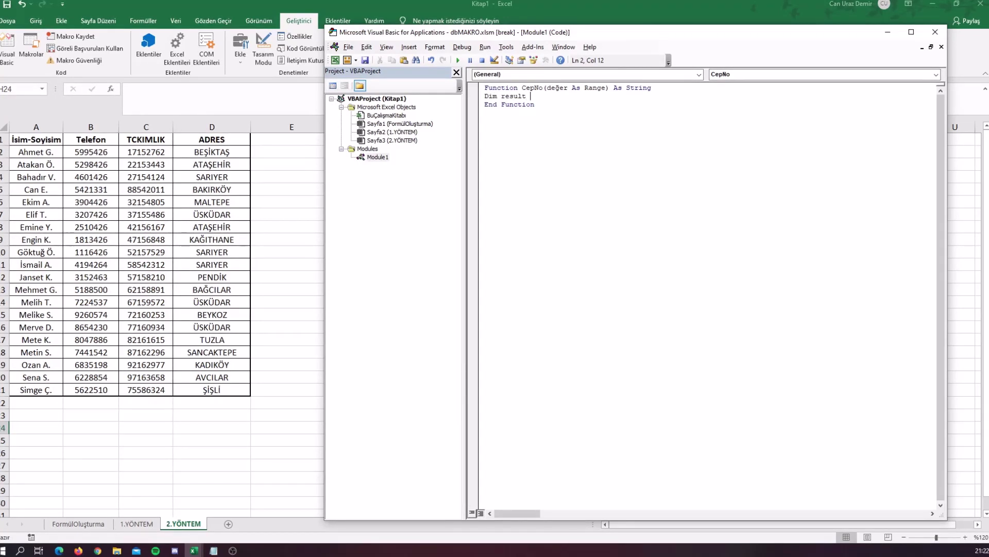
type("as String")
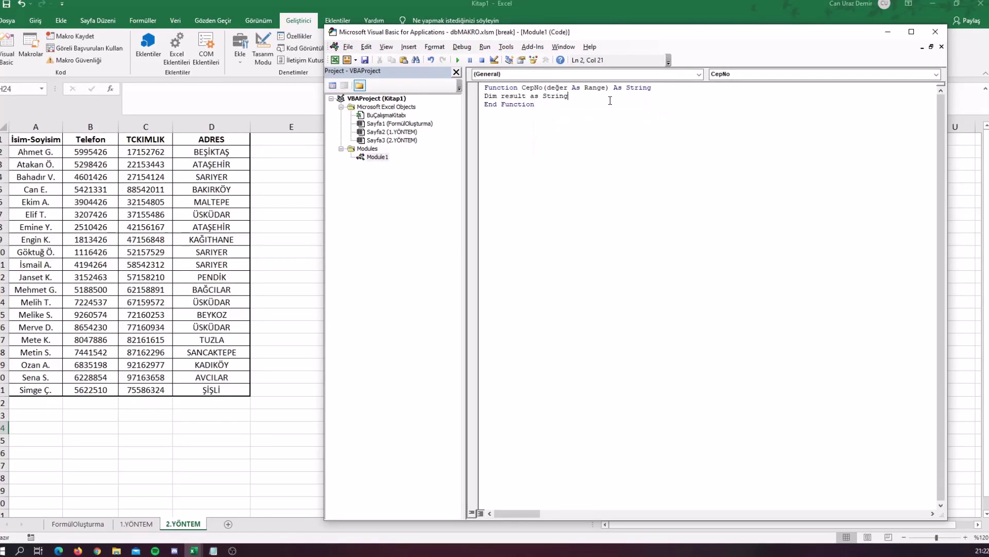
key("Return")
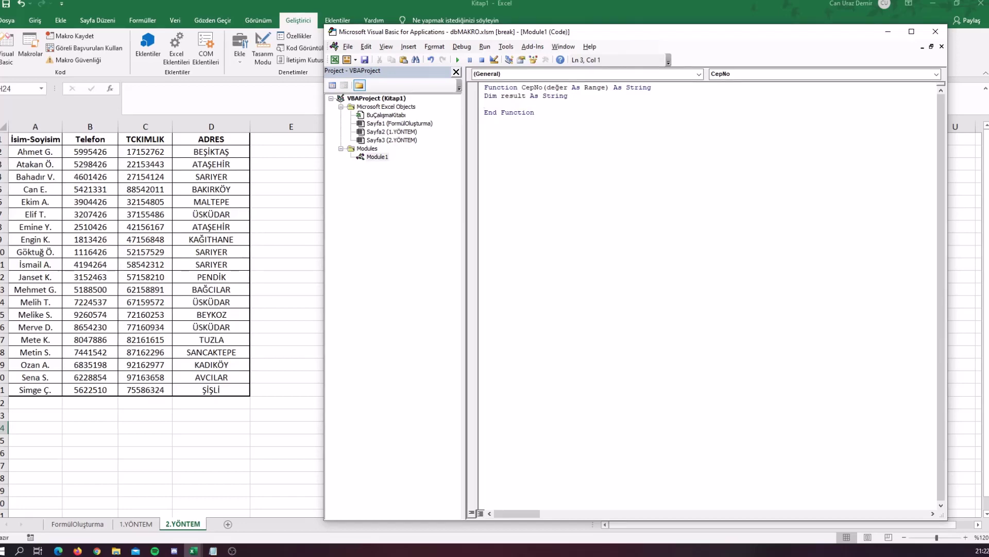
type("result")
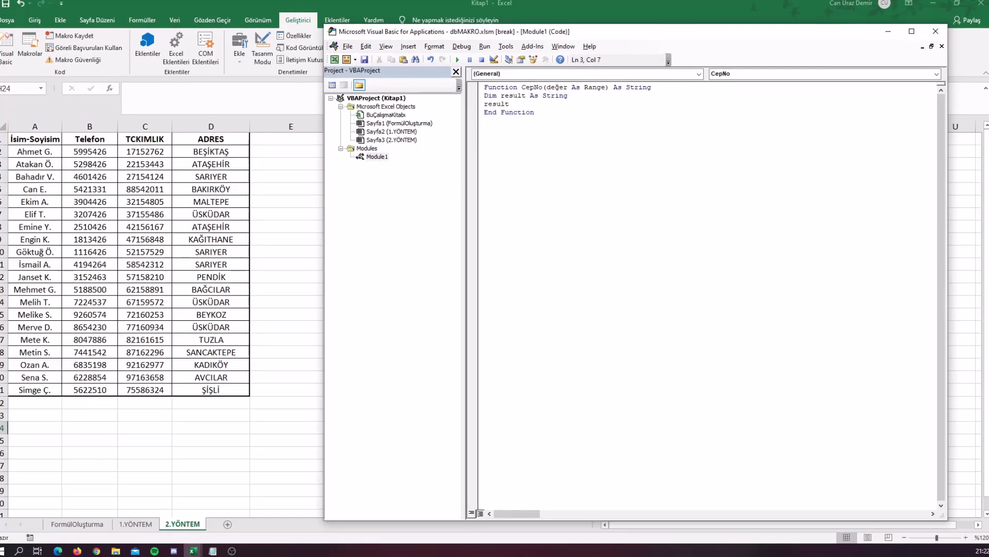
type("=")
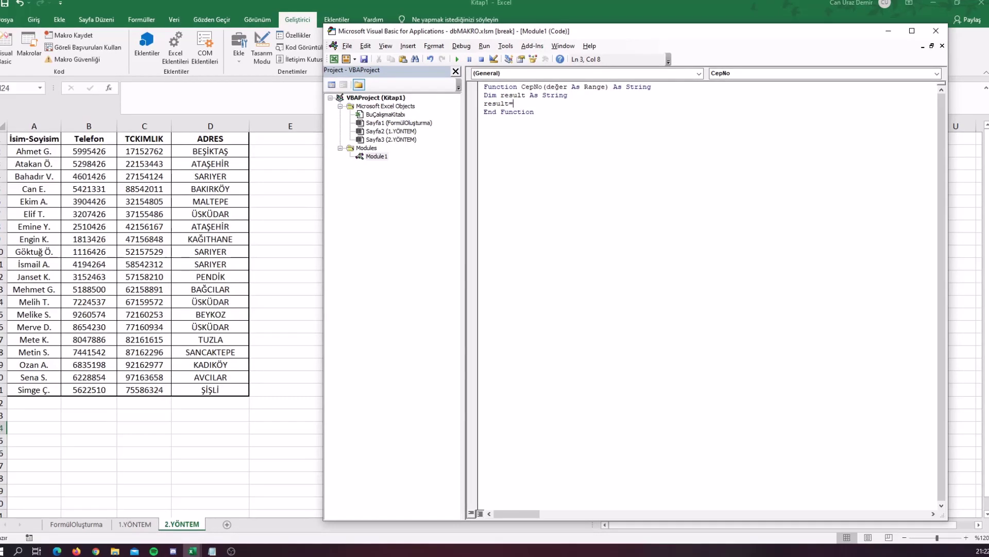
type("Applica")
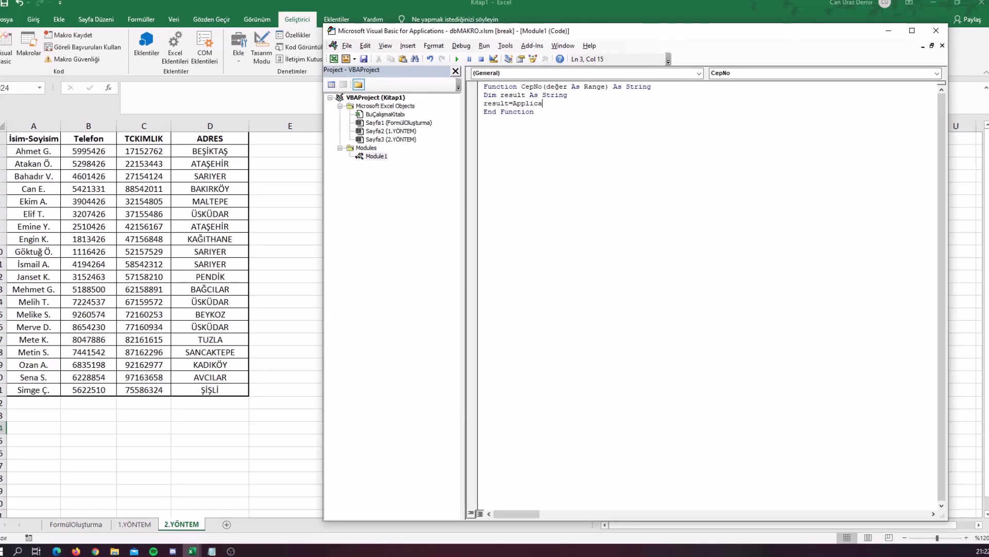
type("tion")
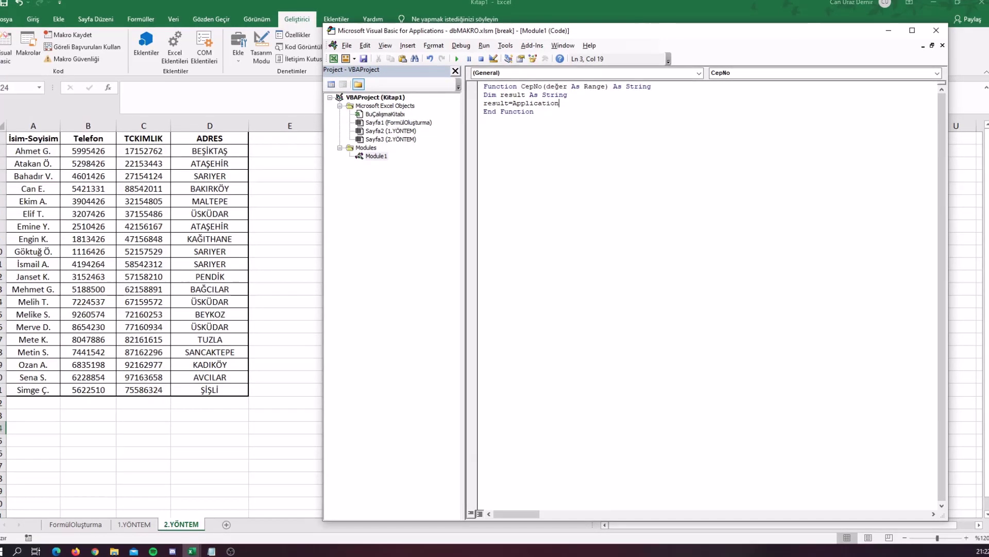
type(".Work")
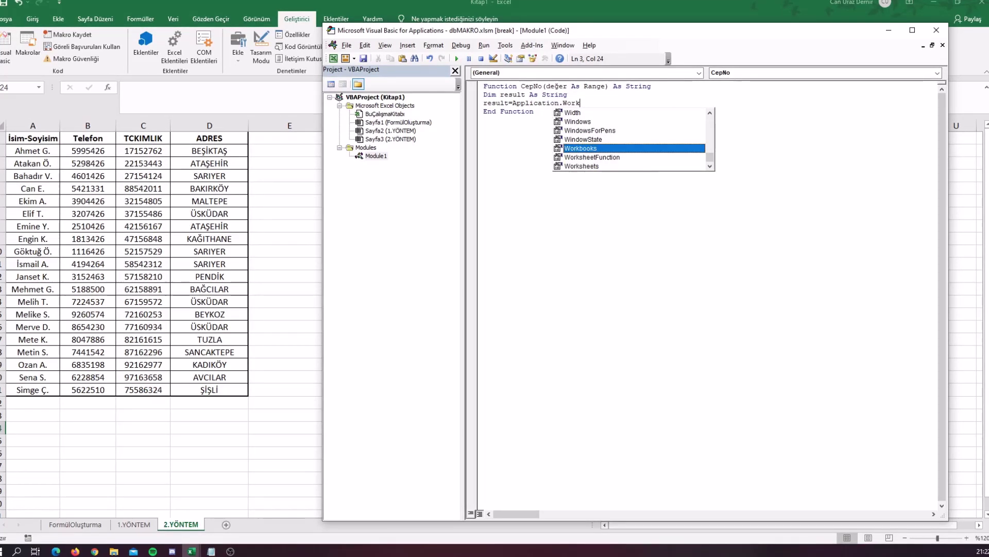
key("Down")
key("Down")
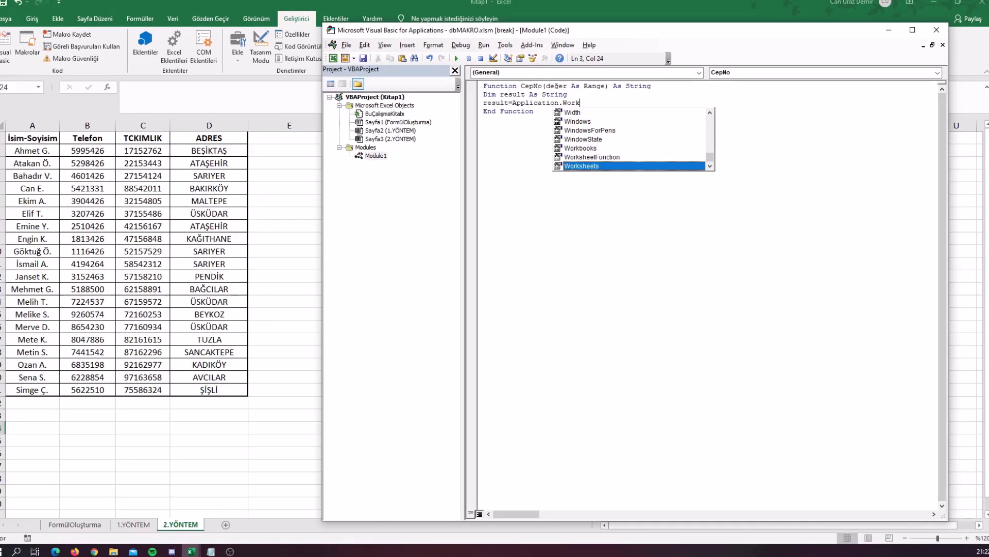
key("Up")
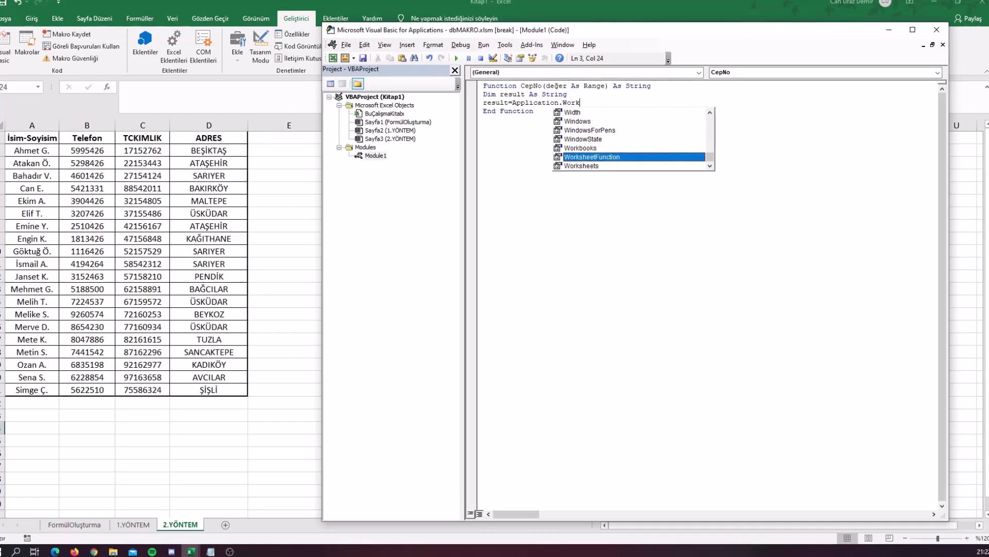
key("Tab")
type(".")
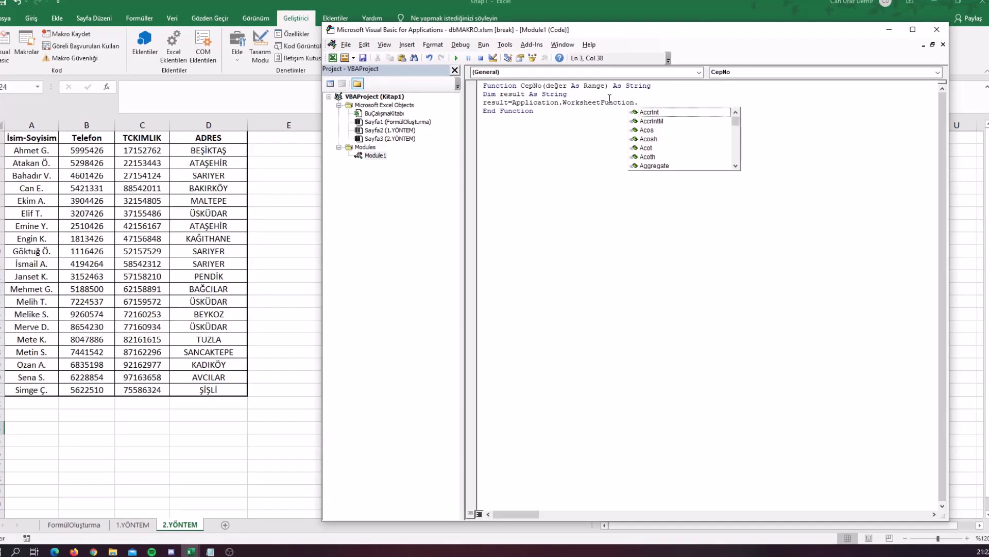
type("VL")
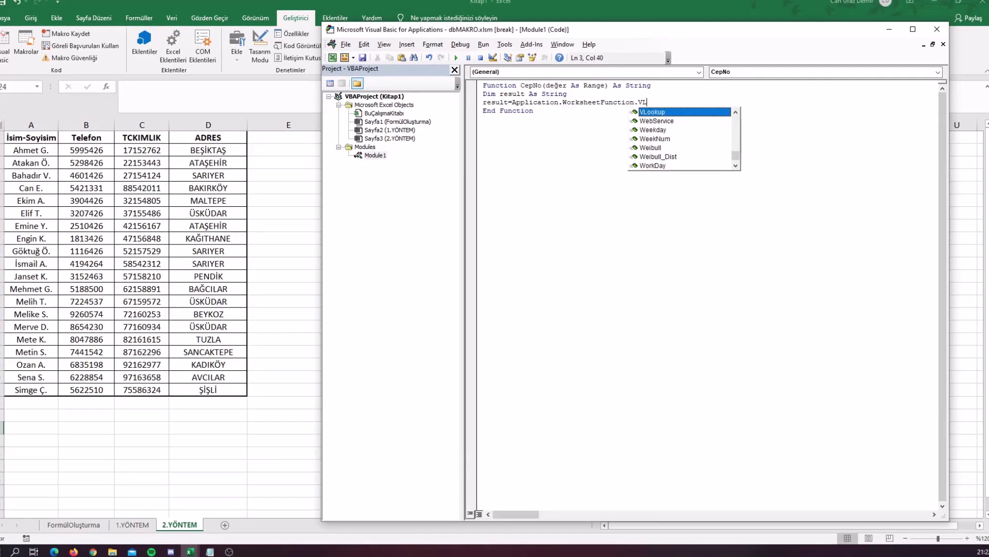
key("Tab")
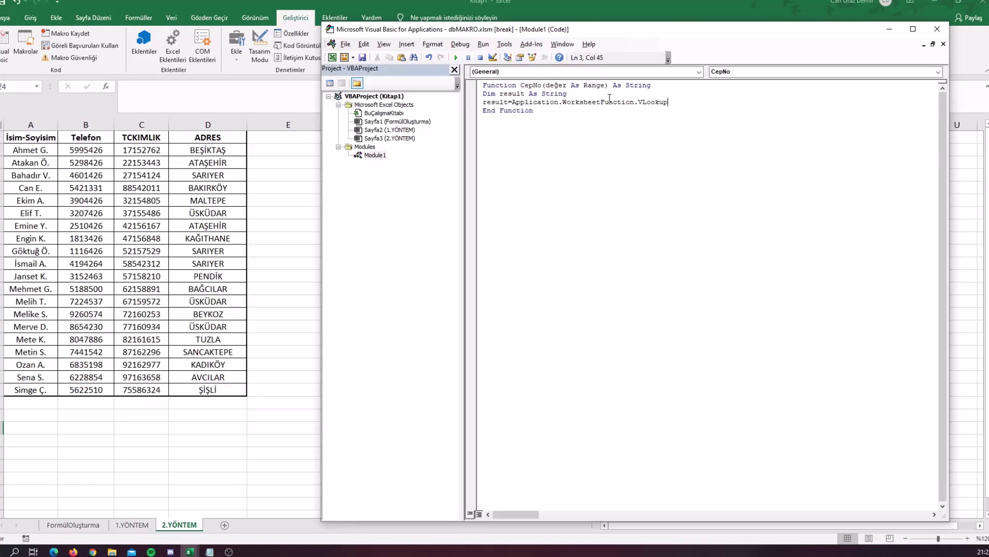
type("(DE")
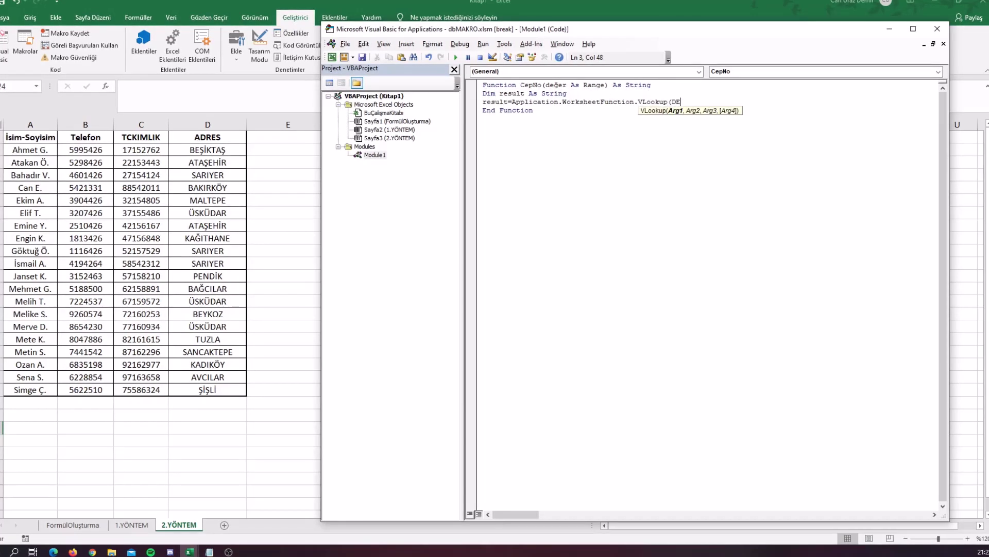
type("ĞER")
key("BackSpace")
key("BackSpace")
key("BackSpace")
key("BackSpace")
key("BackSpace")
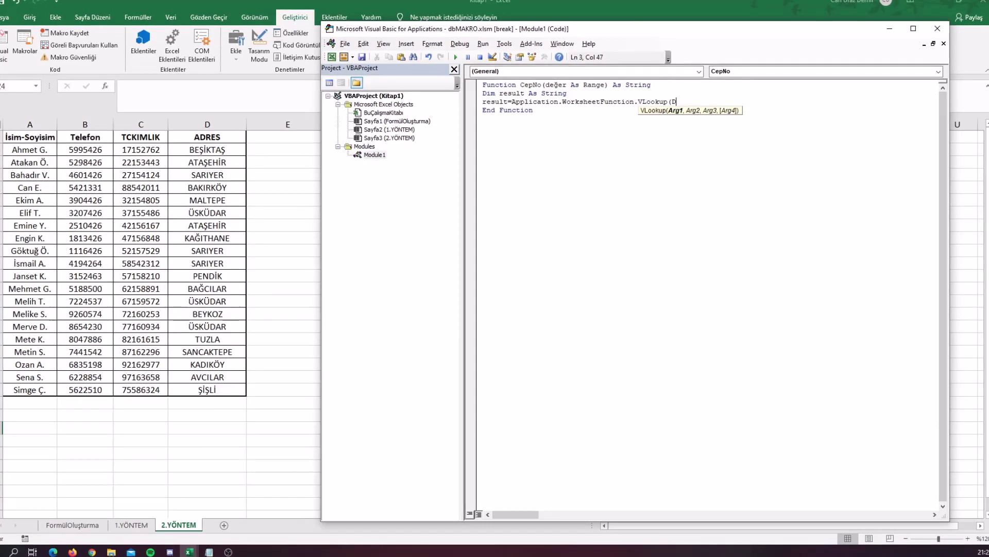
type("değer,")
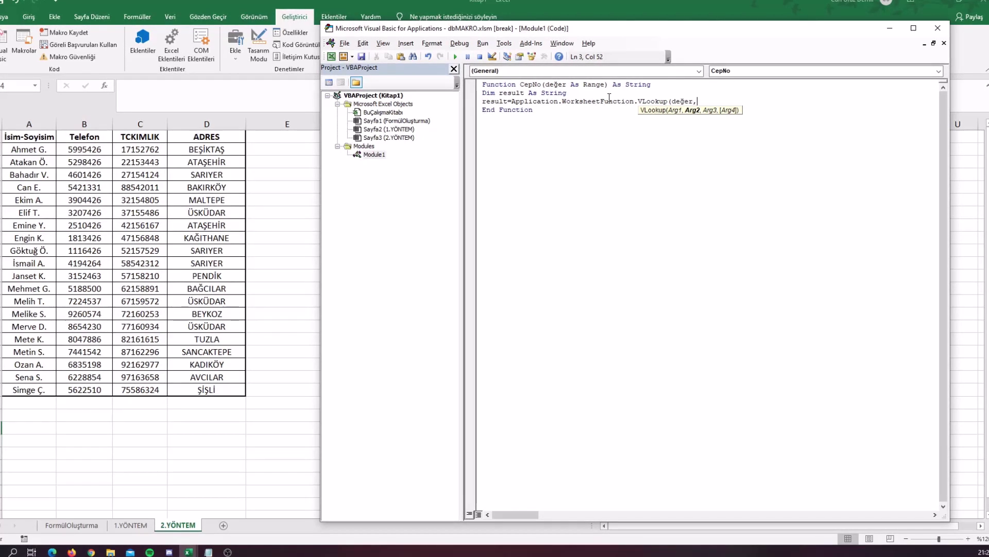
type("Sheets")
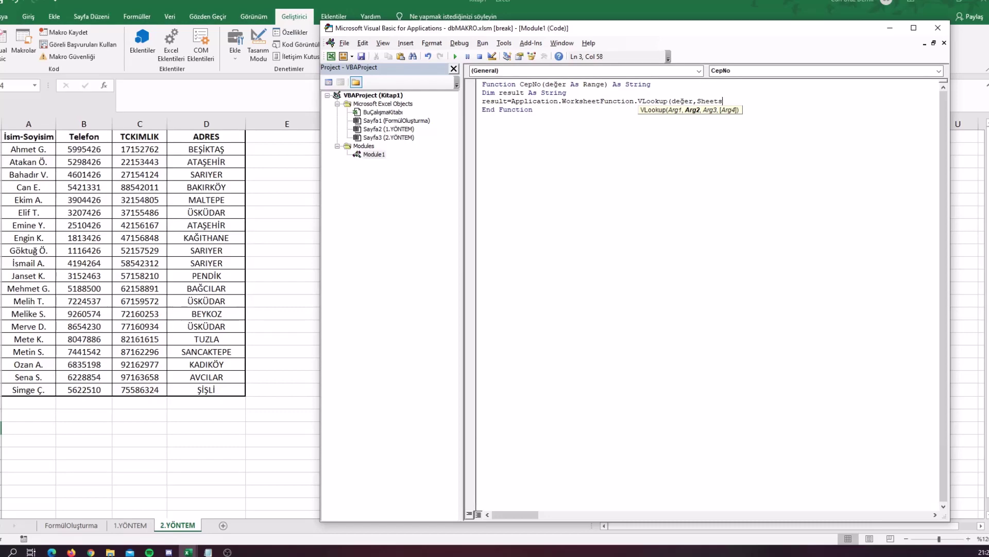
type("(\"2")
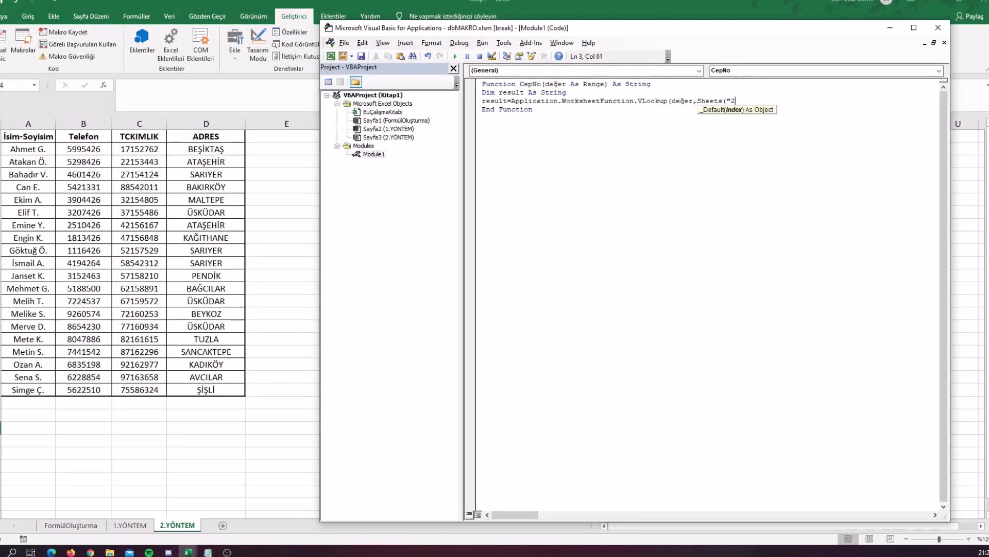
type(".YÖNTE")
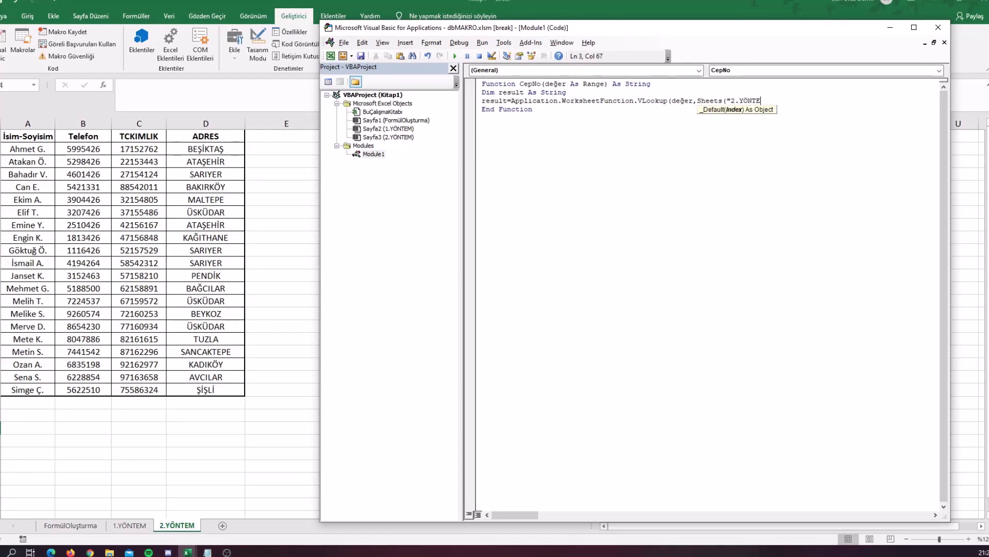
type("M\"")
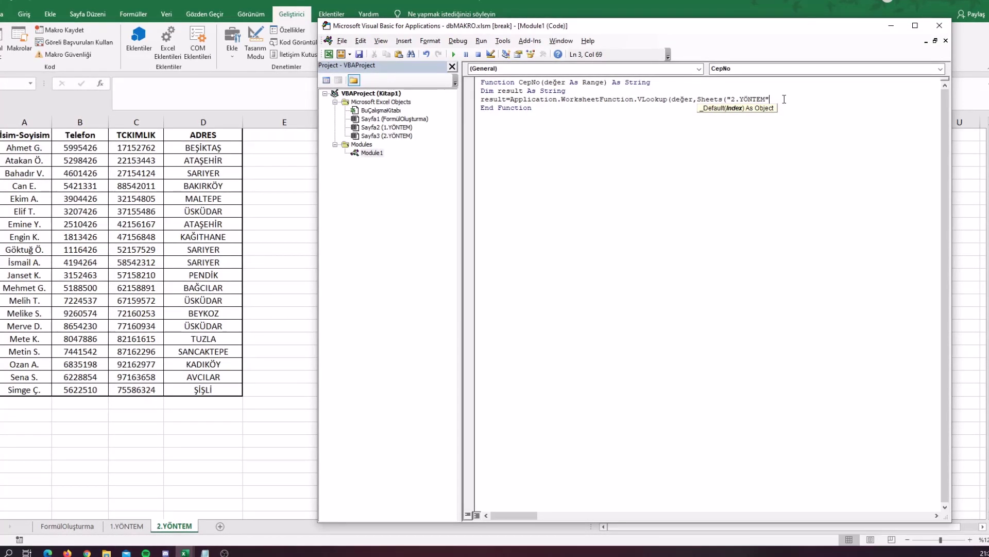
- Highlight VLookup and its değer argument, then close the Sheets("2.YÖNTEM") reference
double_click(654, 99)
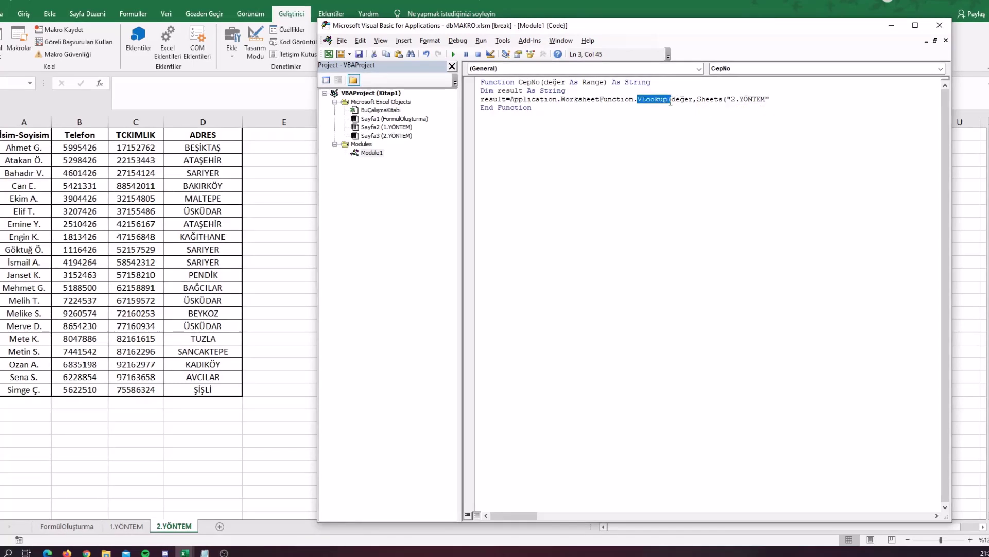
left_click_drag(670, 99, 775, 100)
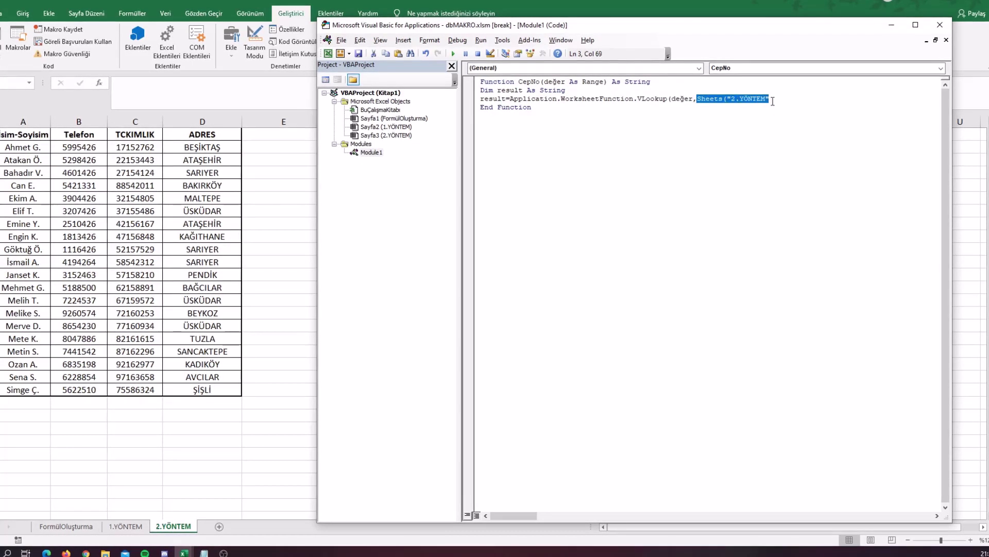
left_click(776, 101)
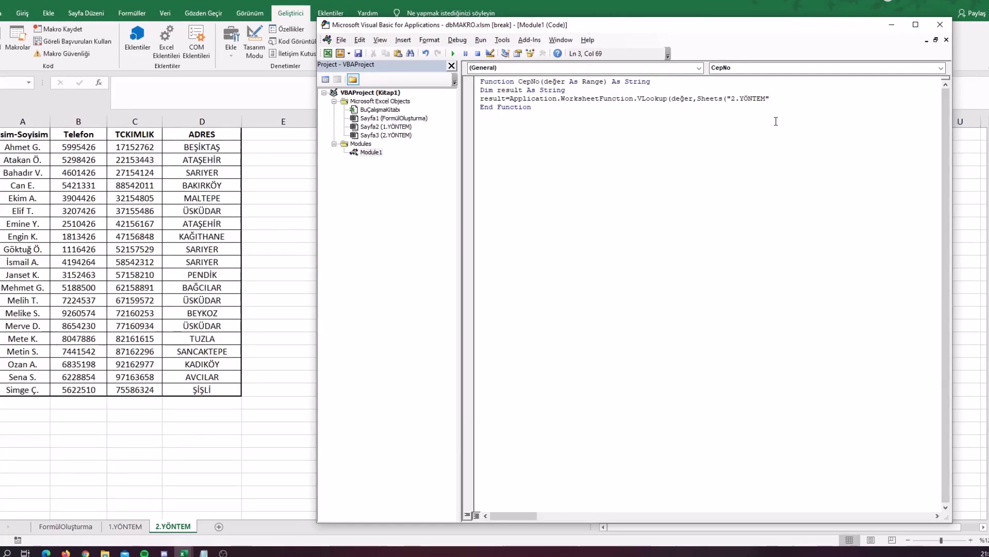
type(".")
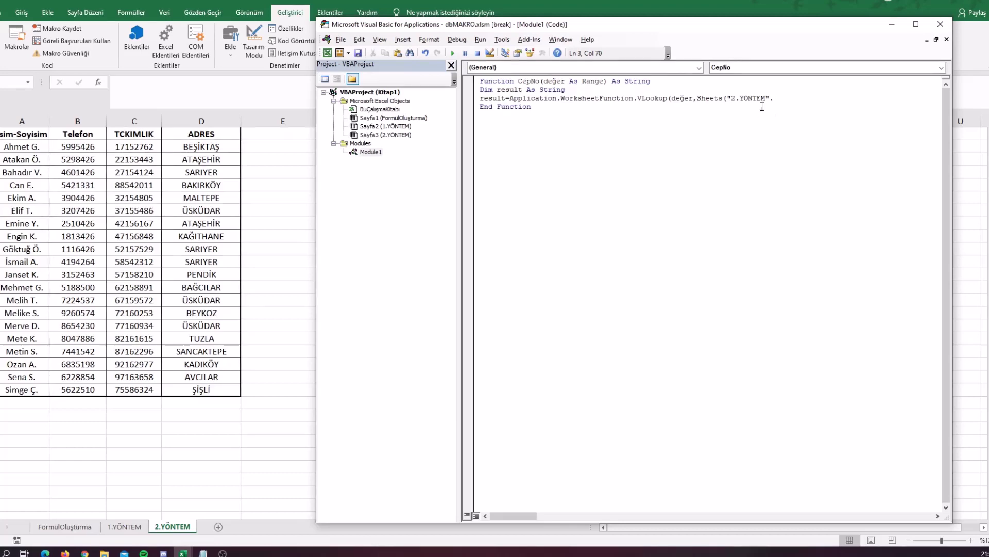
key("BackSpace")
type(").")
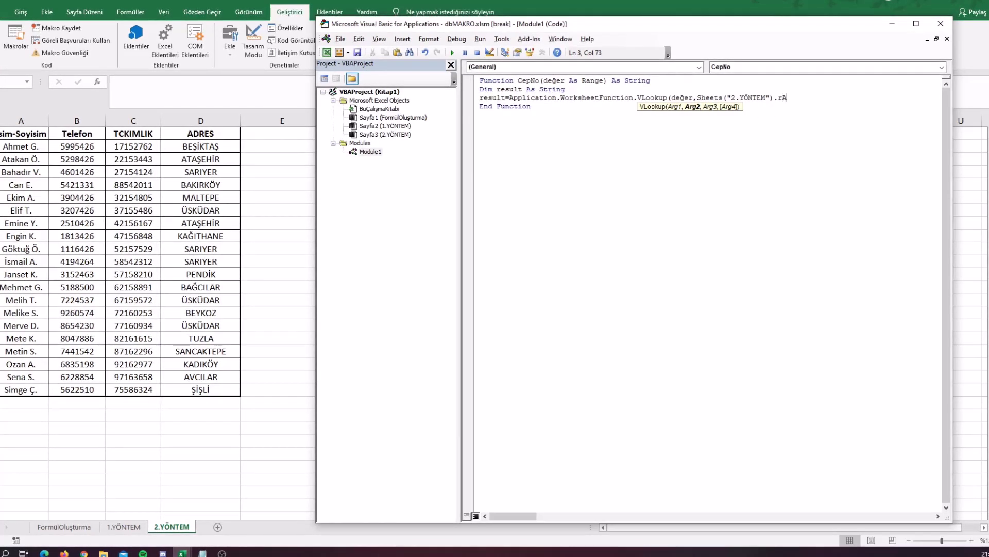
key("BackSpace")
key("BackSpace")
- Finish the lookup with .Range("A1:D21"), column 2 and False
type("Ra")
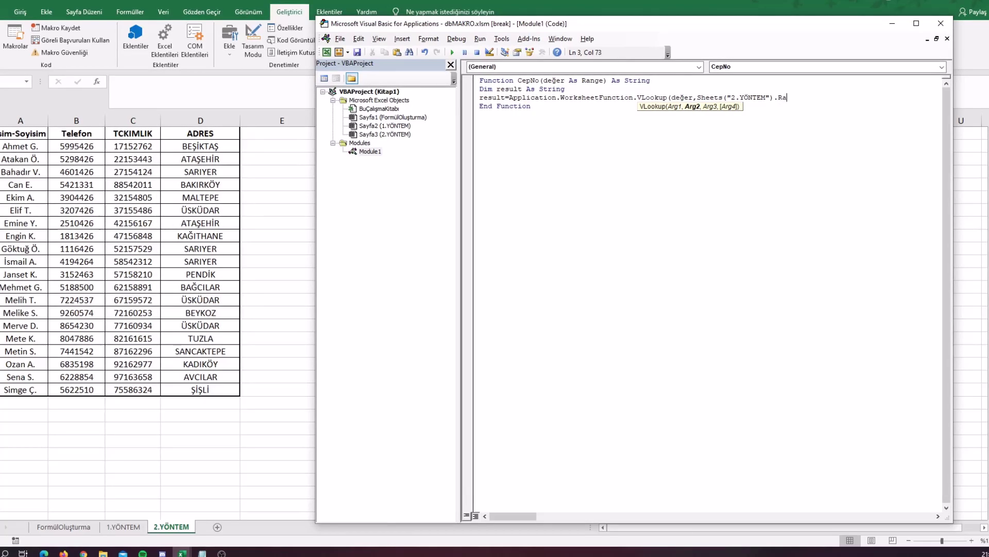
type("nge(\"A1:")
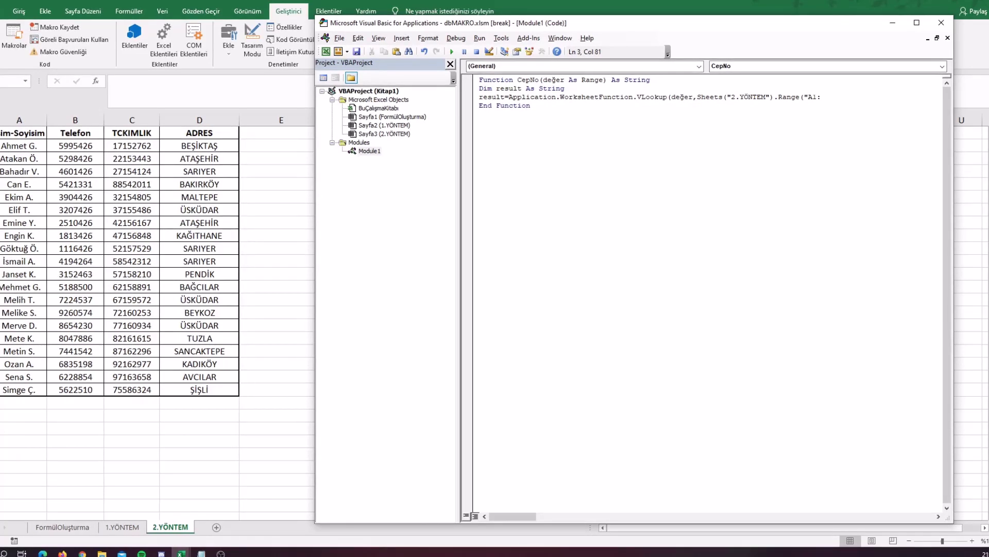
type("D2")
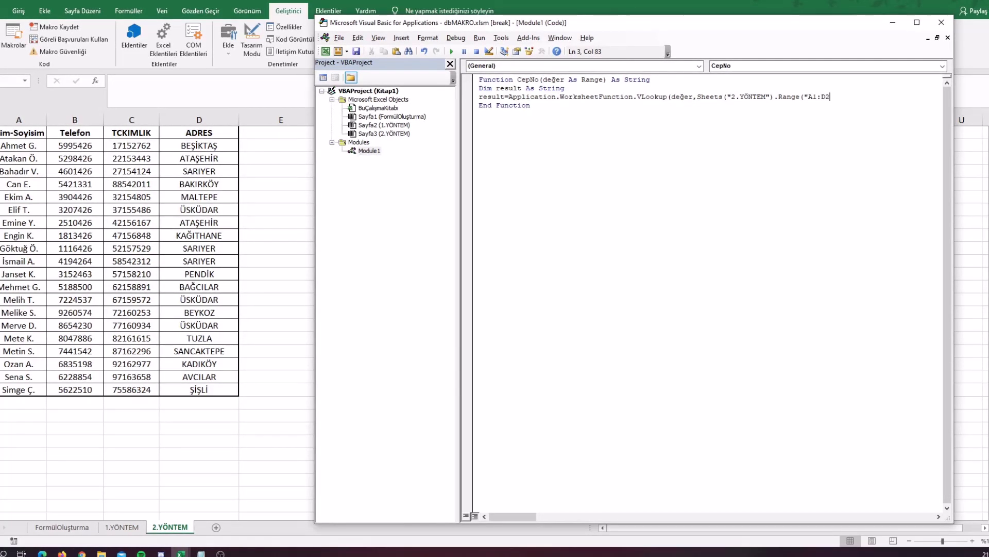
type("1")
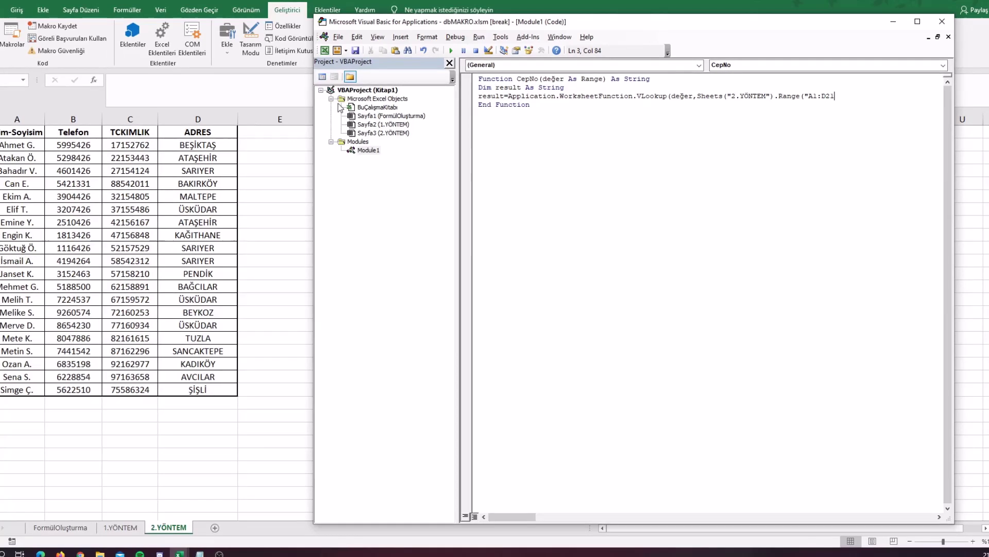
type("\")")
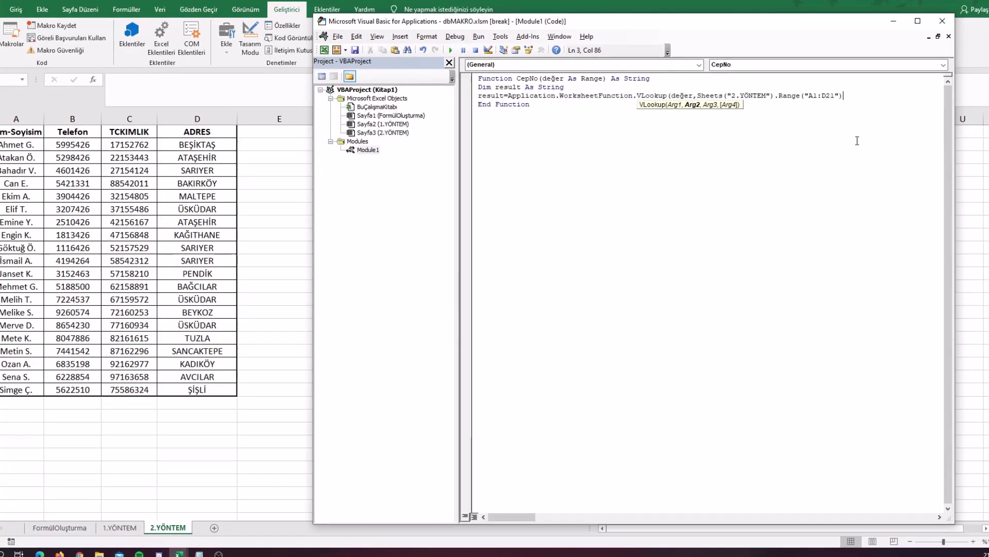
type(",2")
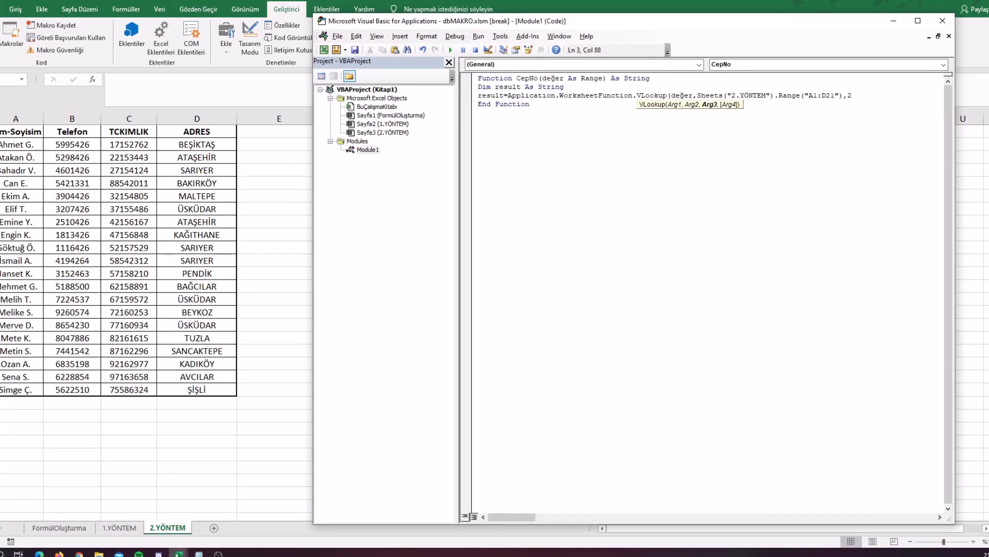
type(",g")
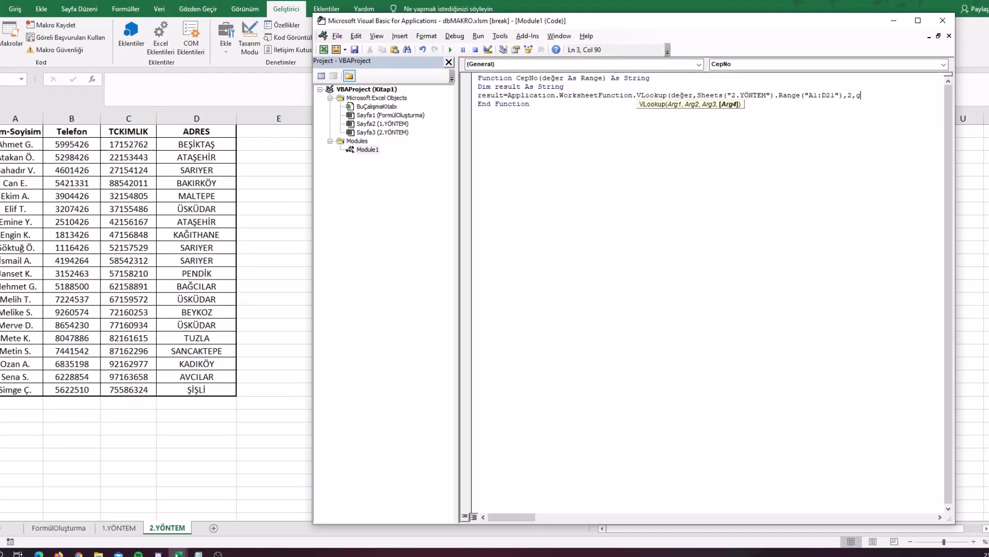
key("BackSpace")
type("f")
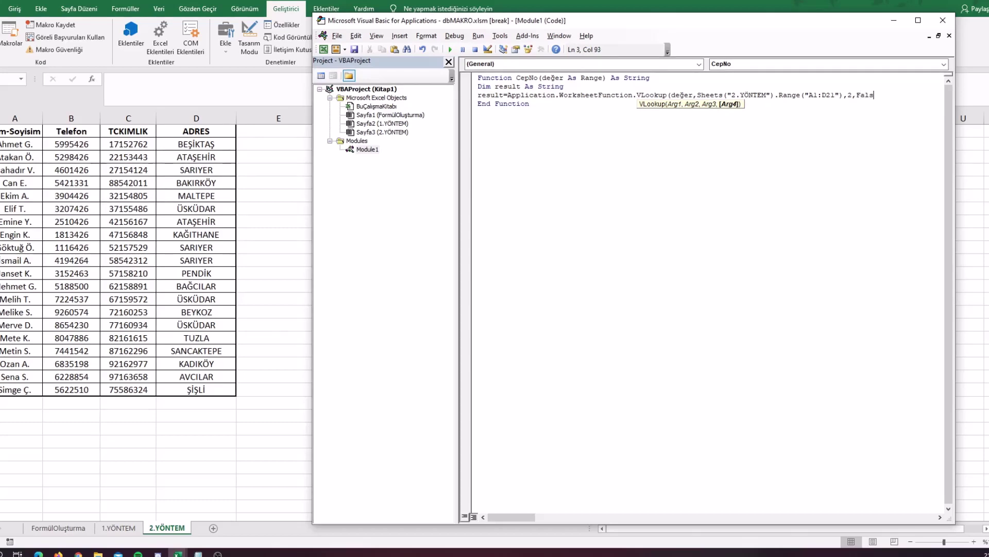
type("e)")
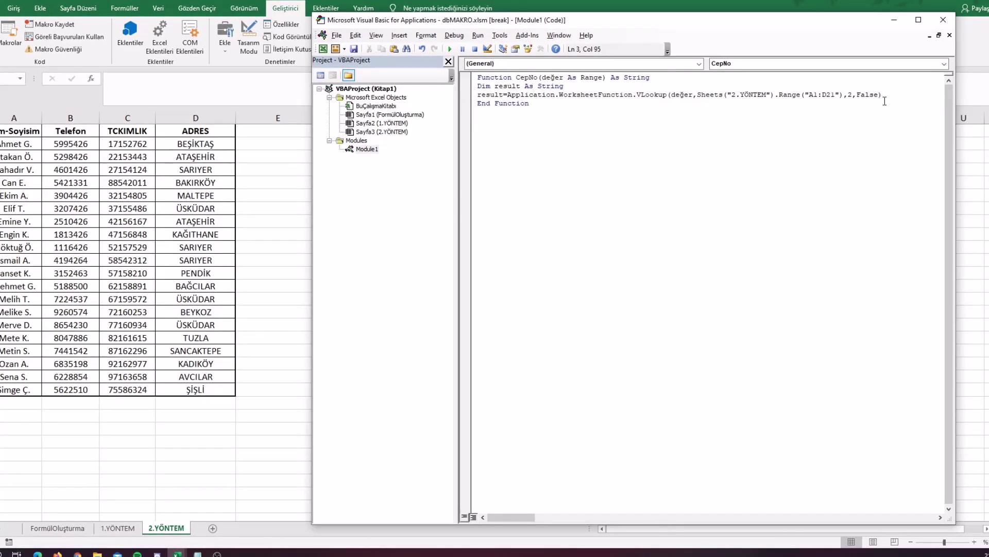
key("Return")
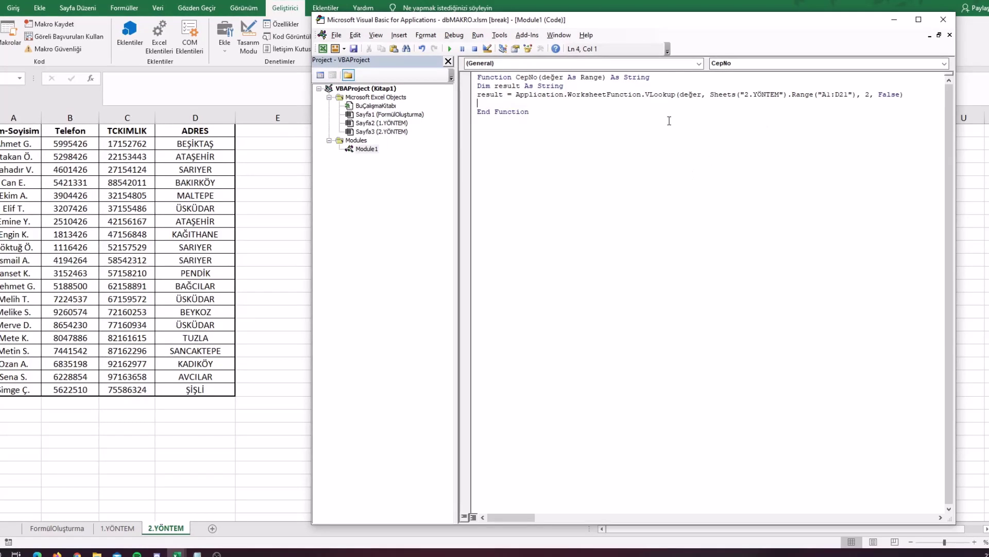
left_click(589, 88)
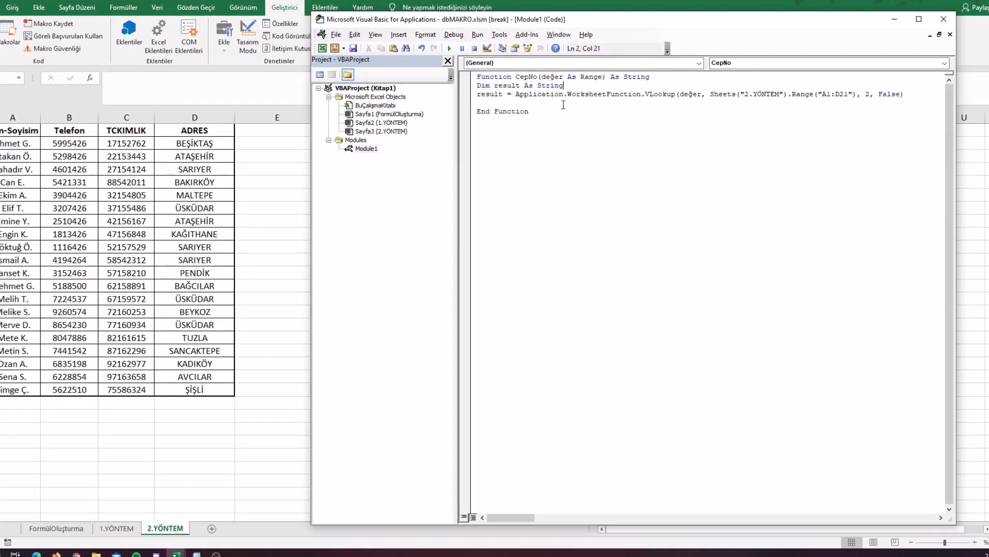
- Make CepNo return its value with the line CepNo = result before End Function
left_click(526, 103)
type("cep")
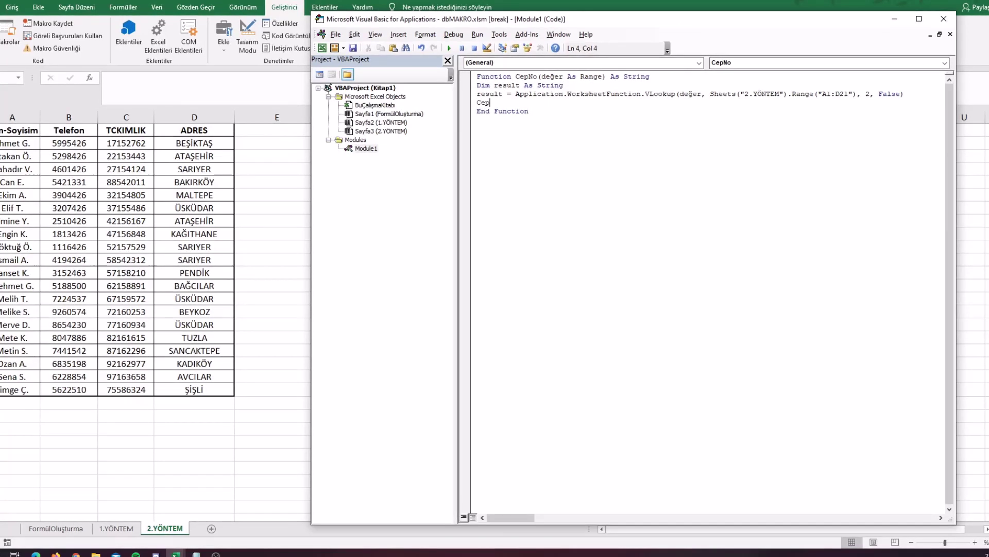
type("No=res")
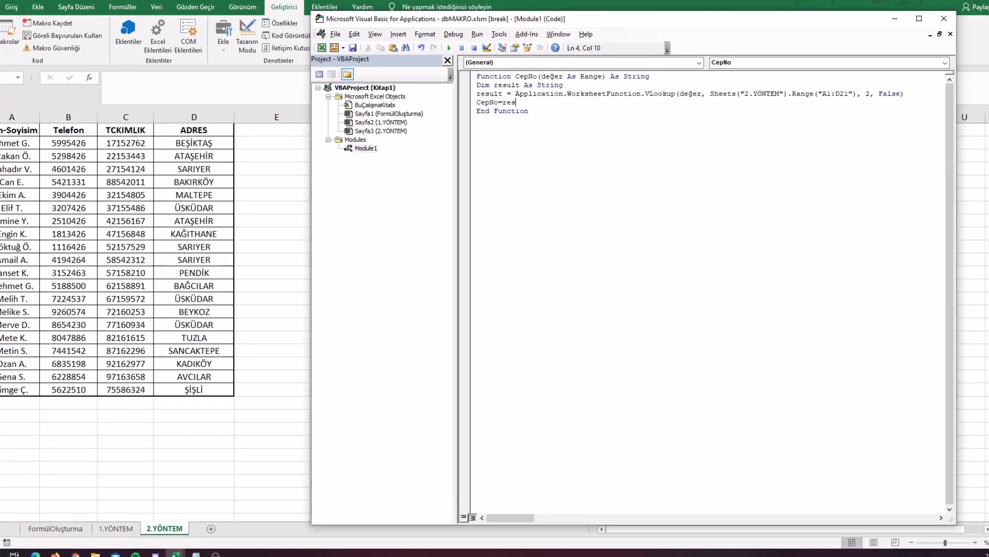
type("ult")
key("Down")
key("Down")
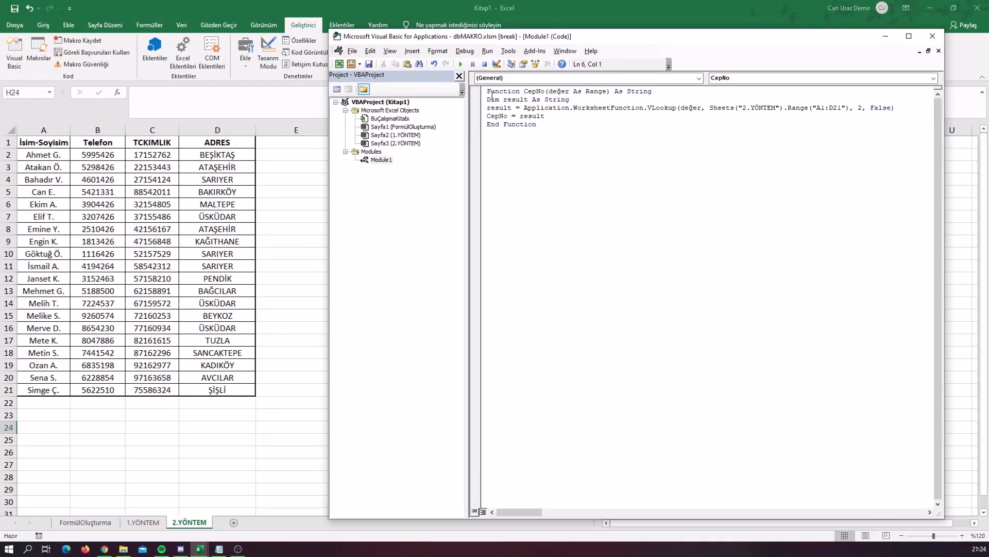
- Add the comment 'Cep numarasını verir' on a new line under the CepNo header
key("Return")
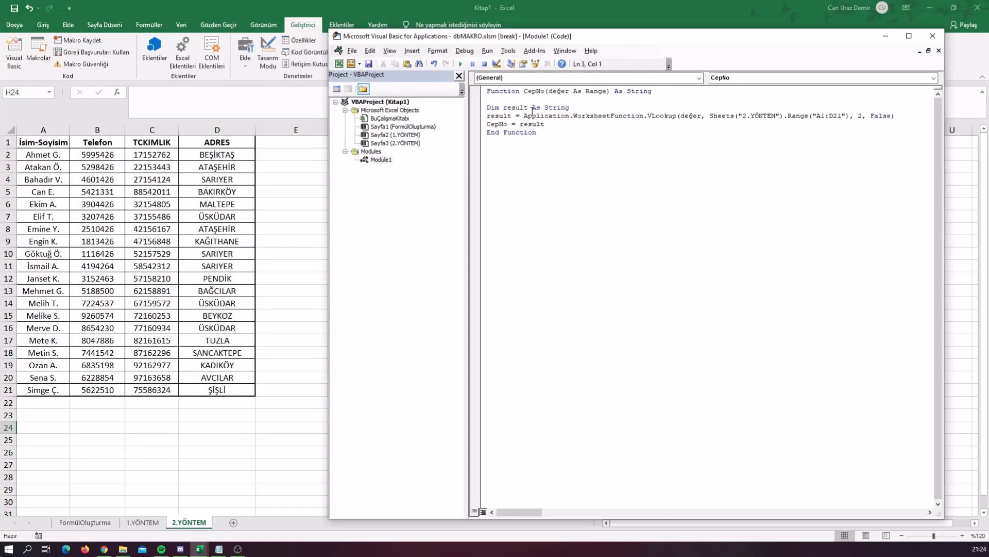
type("'c")
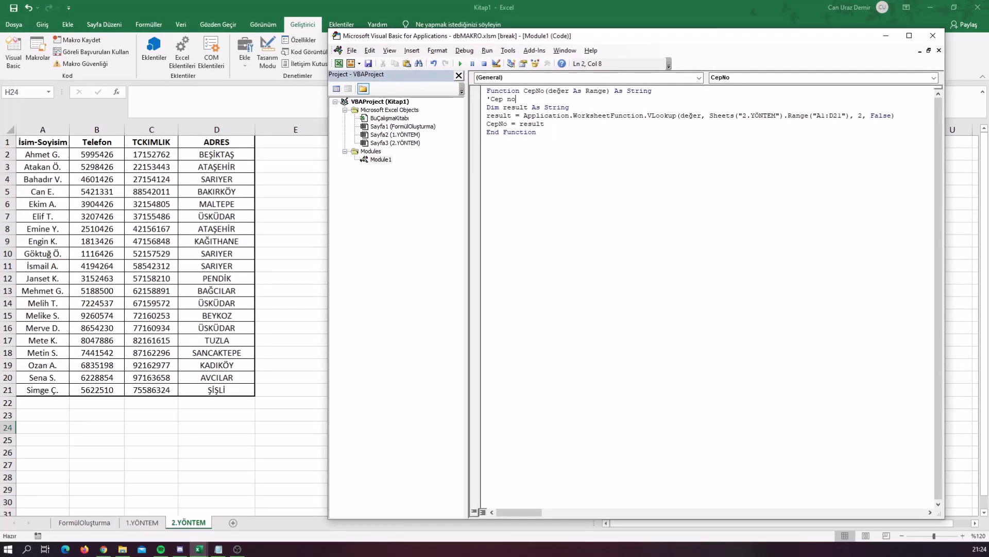
key("BackSpace")
key("BackSpace")
type("umarasını verir")
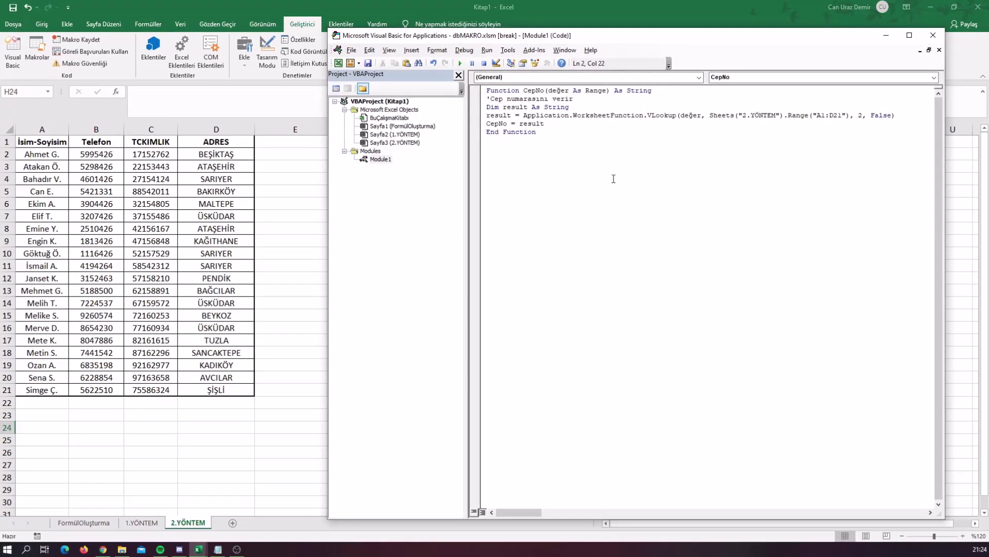
left_click(548, 187)
key("Return")
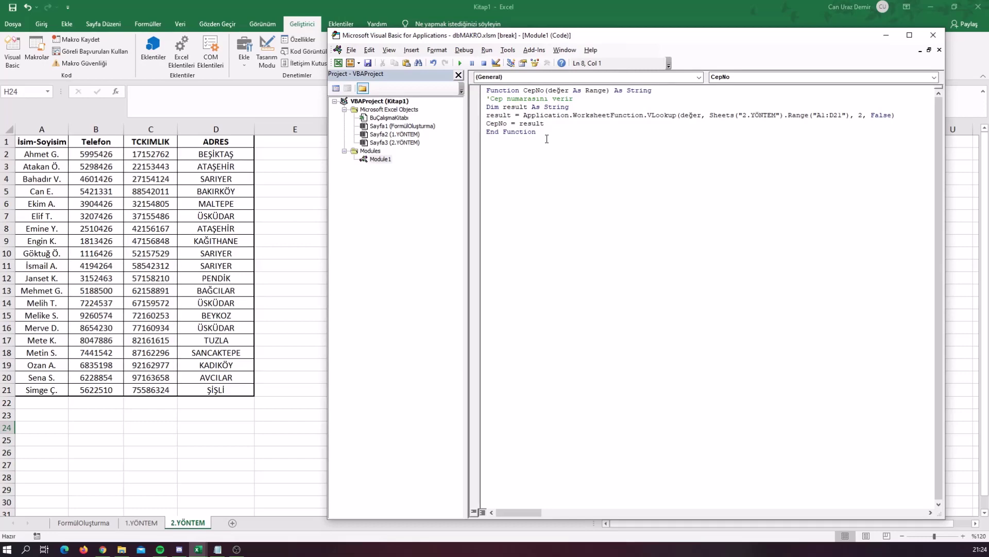
key("ctrl+a")
- Paste two copies of the CepNo function below End Function
key("ctrl+c")
left_click(527, 196)
key("ctrl+v")
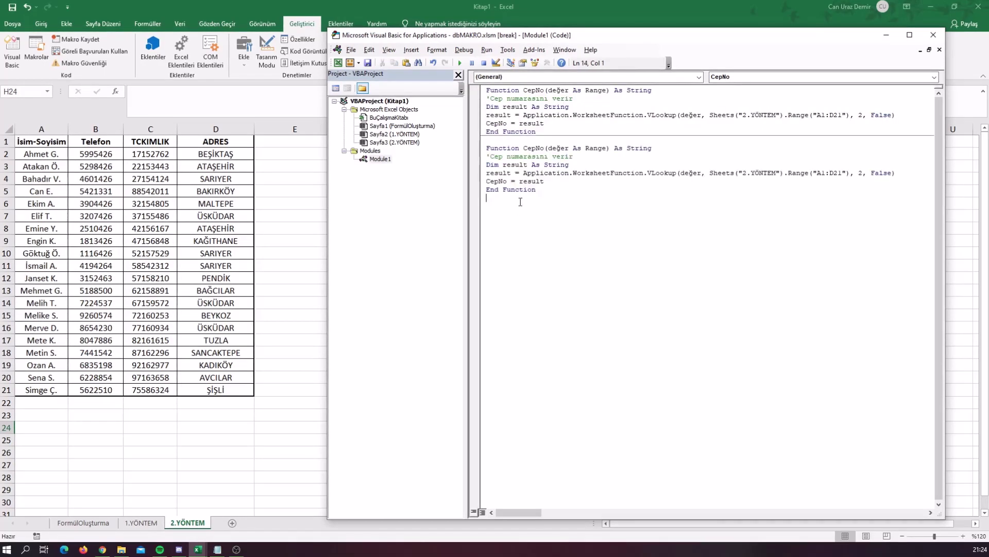
key("ctrl+v")
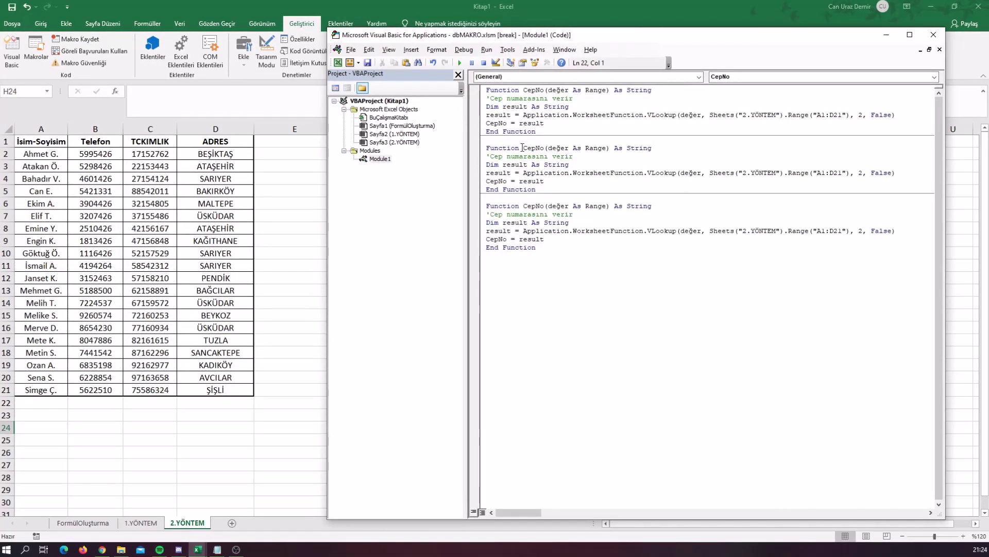
- Rename the second copy of the function to TCKimlik
left_click_drag(523, 148, 545, 149)
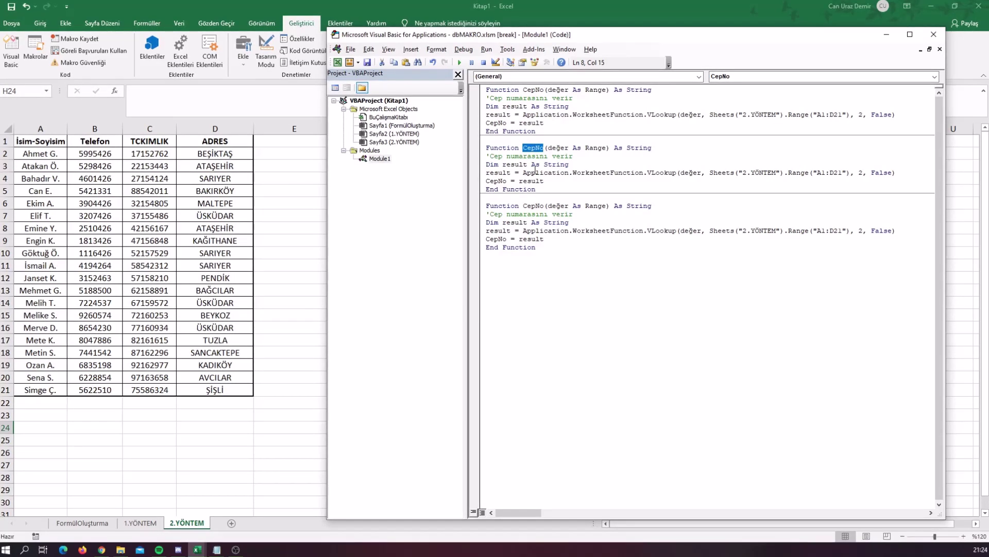
type("TCK")
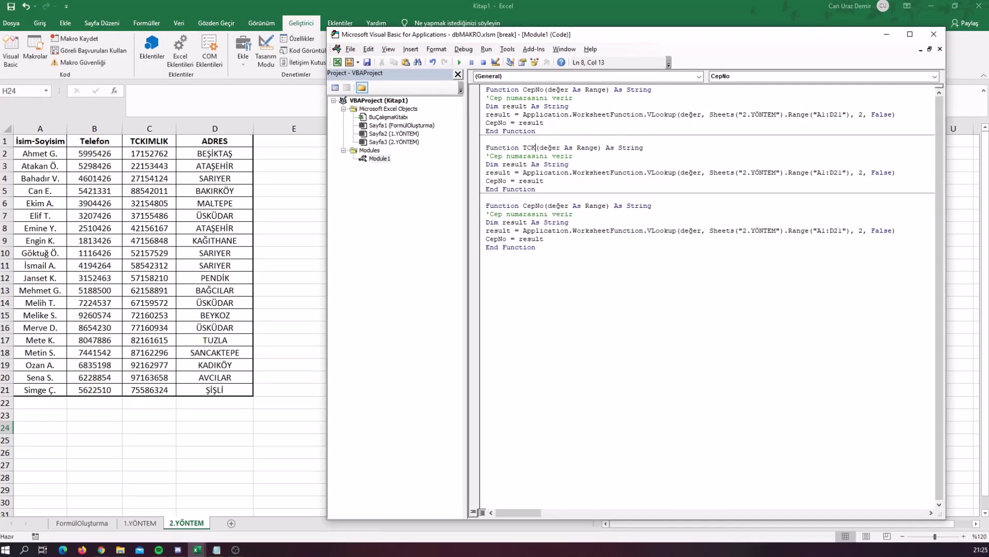
type("imlik")
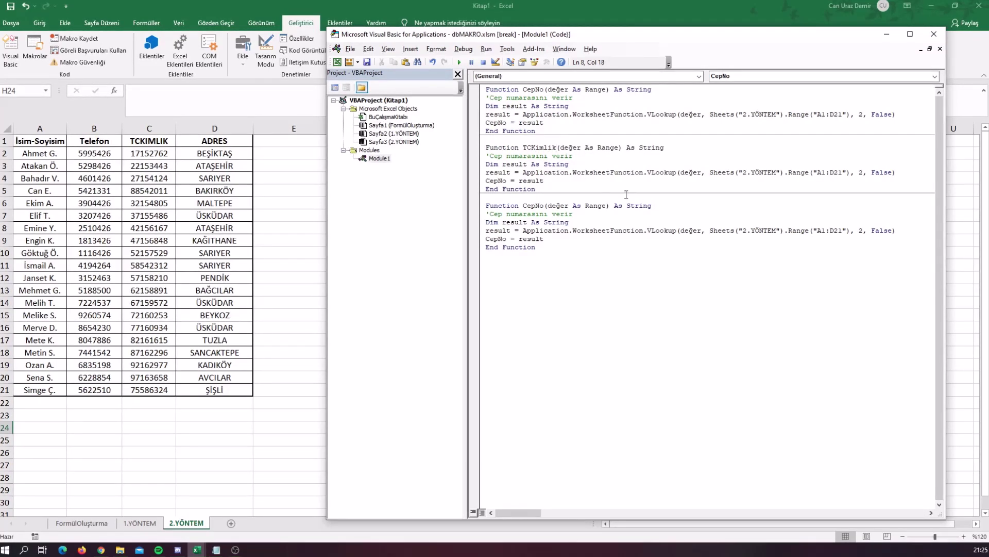
left_click(569, 223)
left_click(599, 180)
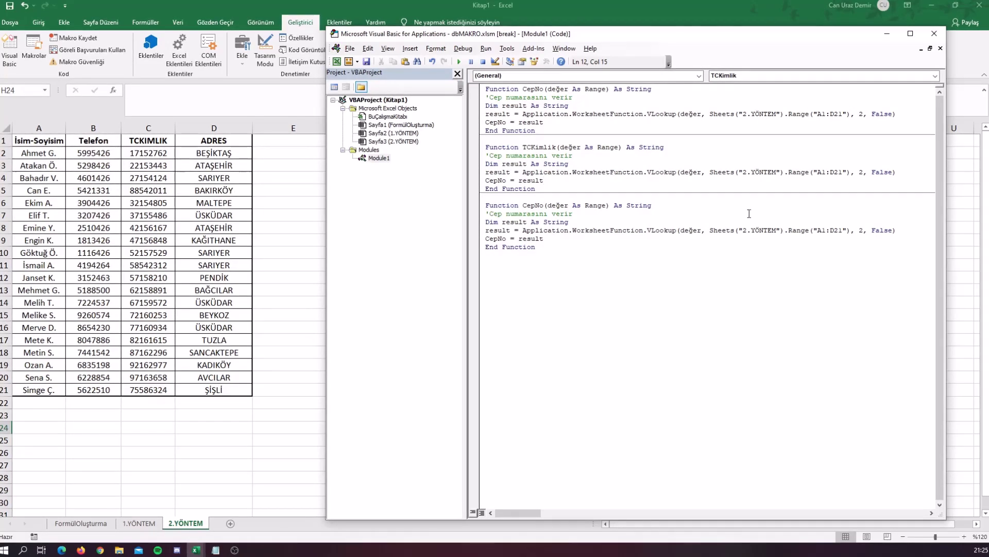
- Set TCKimlik's VLookup column to 3, and rename the third copy EvAdresi using column 4
double_click(859, 172)
type("3")
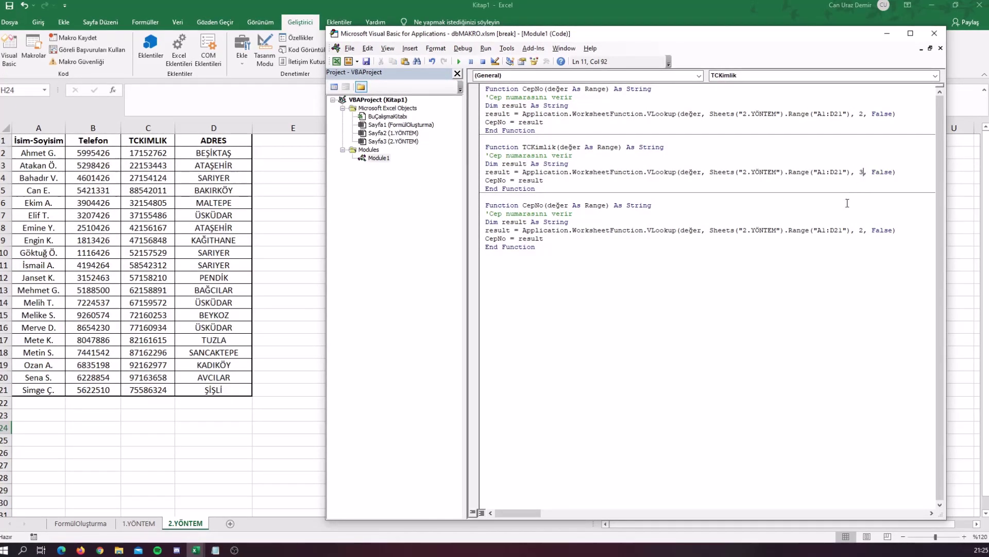
left_click_drag(523, 205, 542, 205)
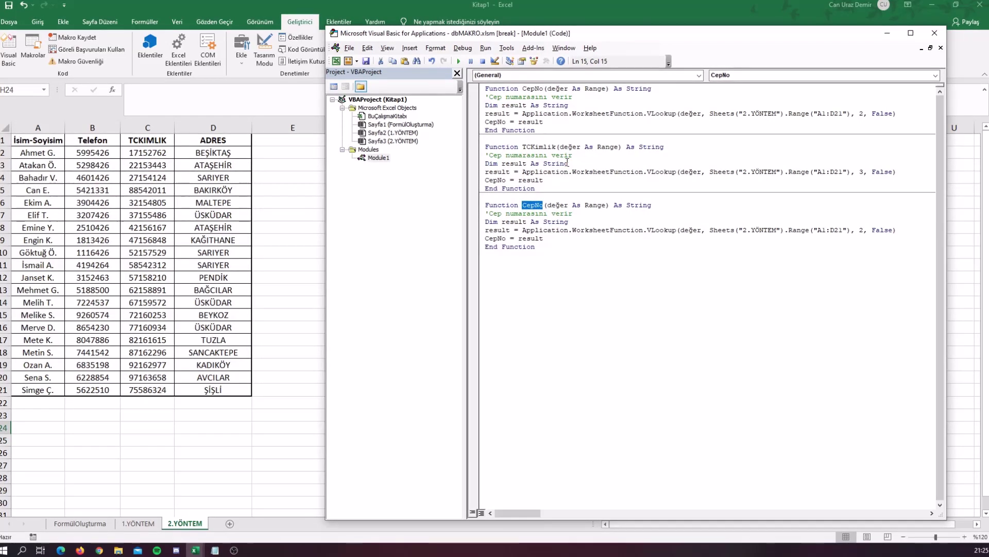
type("EvA")
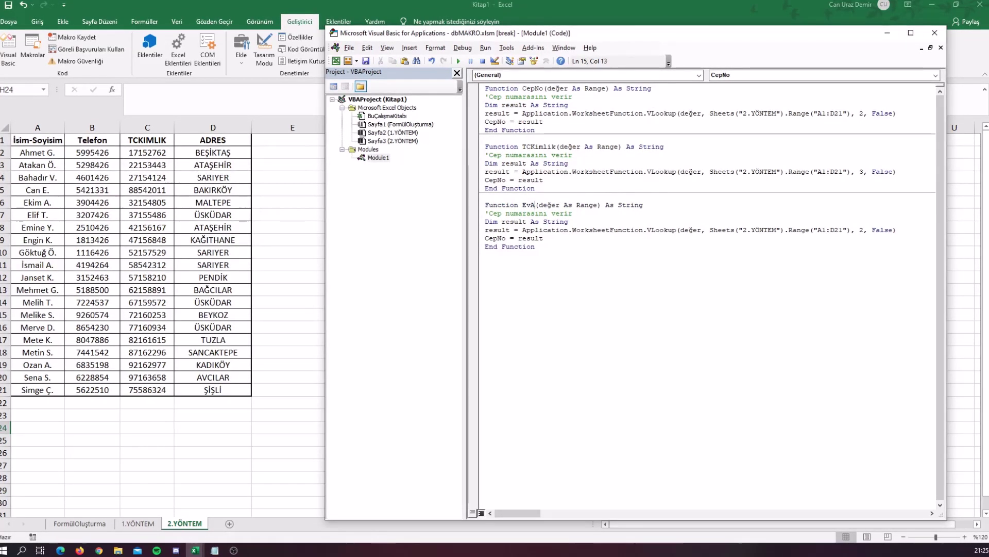
type("dresi")
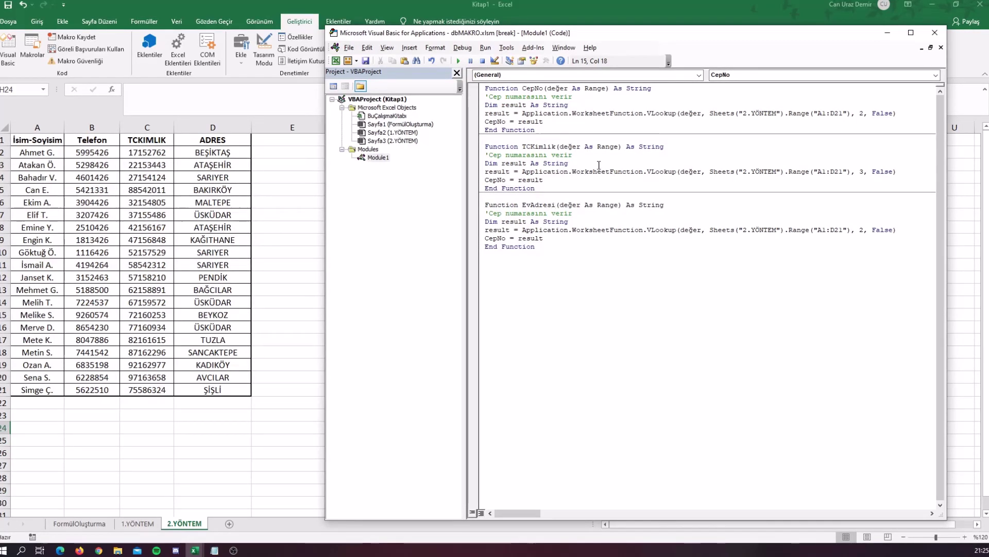
left_click(582, 254)
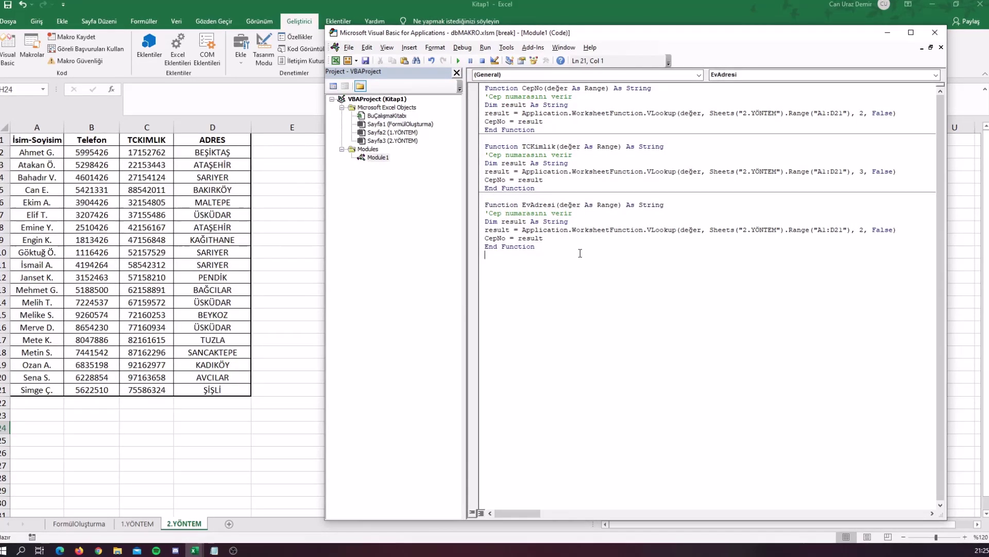
double_click(863, 230)
type("4")
left_click(833, 184)
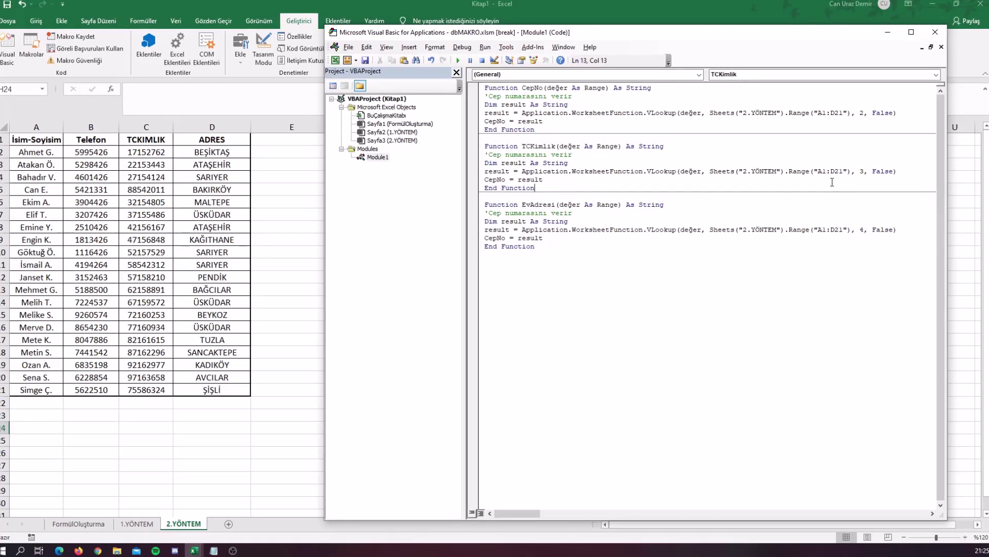
- Change the return lines to TCKimlik = result and EvAdresi = result
left_click_drag(505, 179, 484, 180)
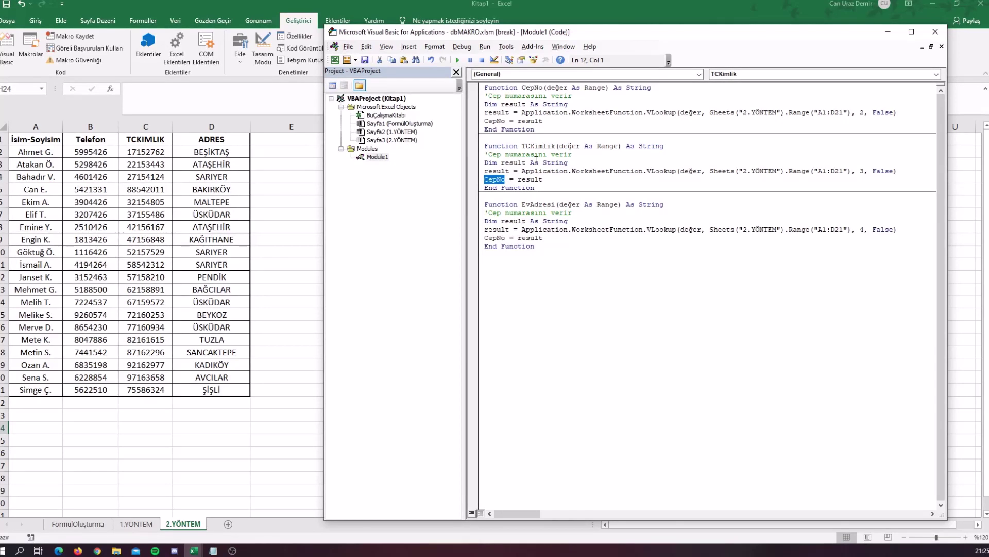
type("TCKim")
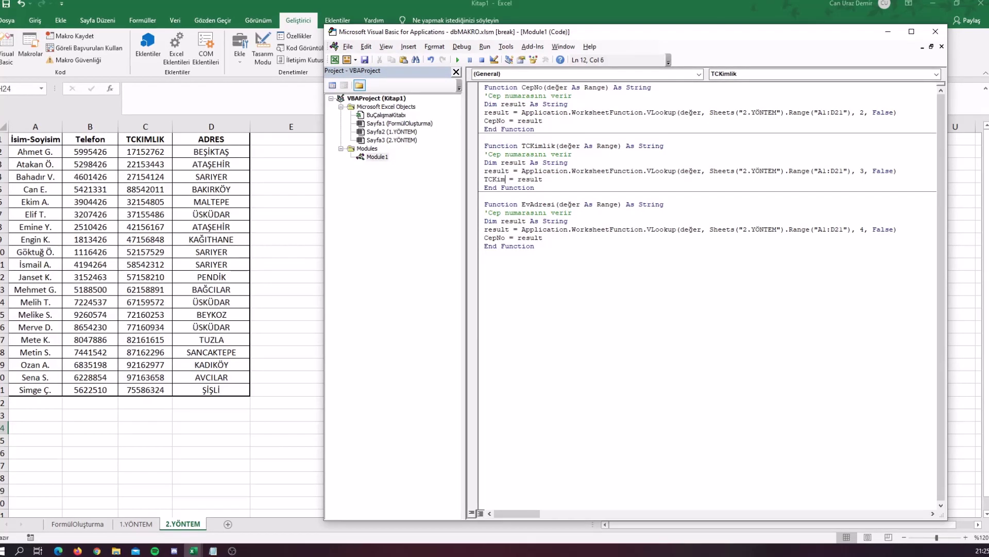
type("lik")
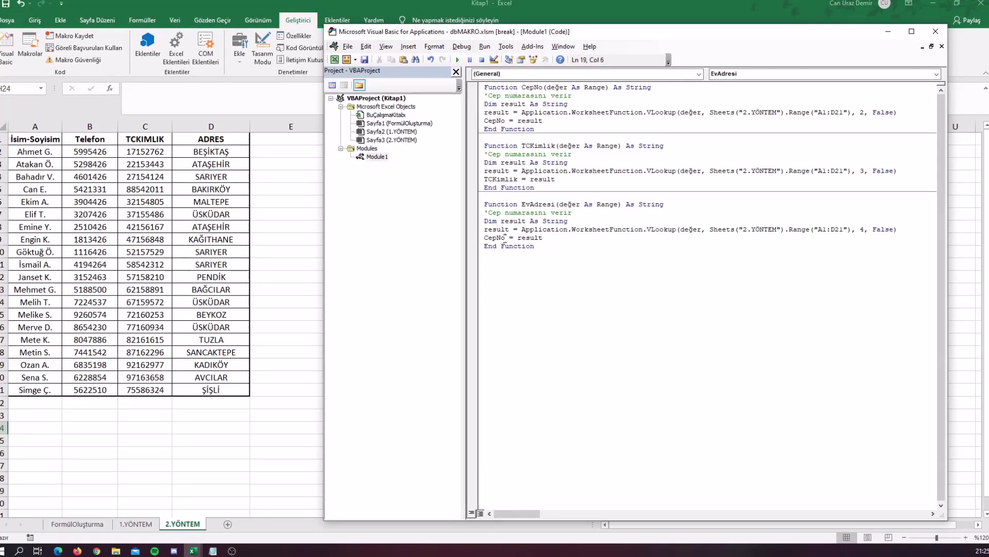
left_click_drag(506, 238, 484, 238)
type("EvA")
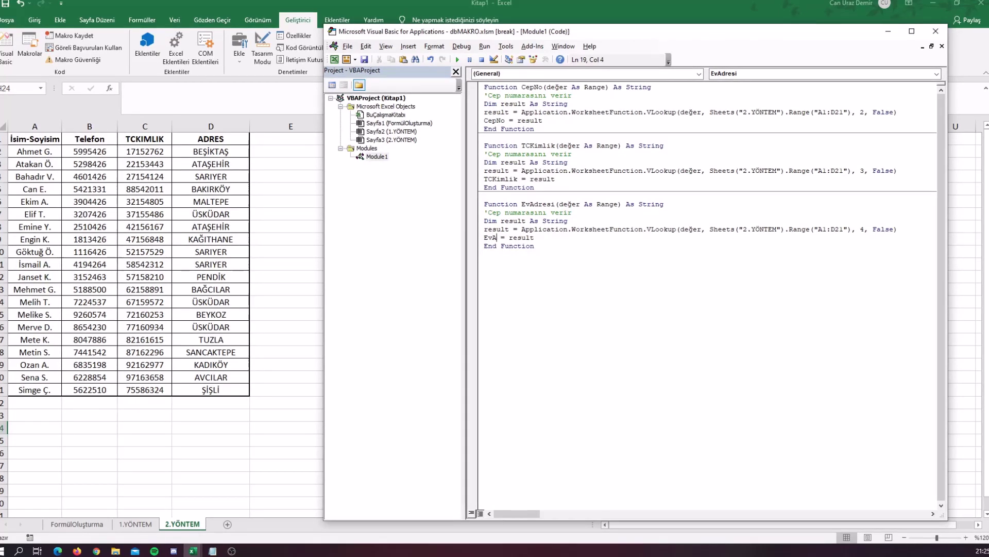
type("dresi")
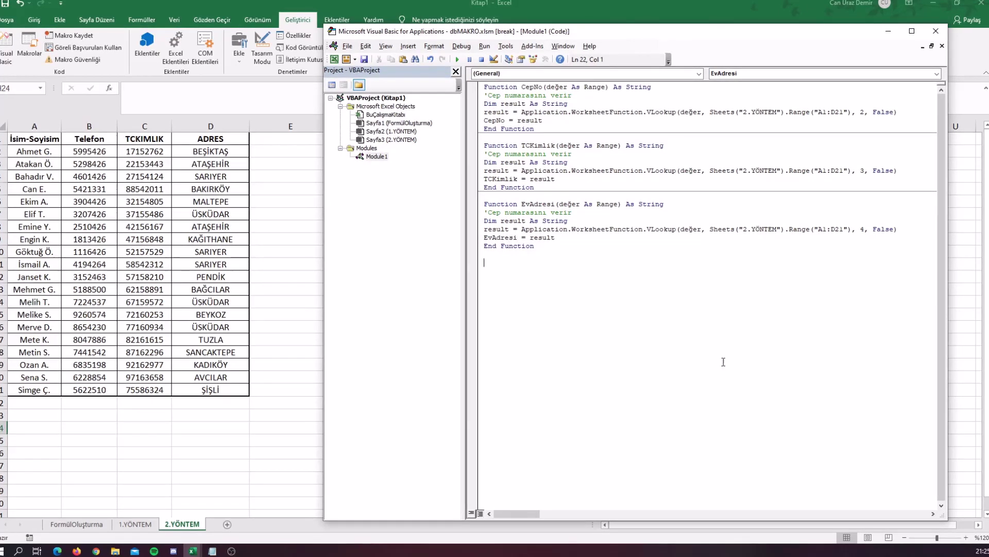
key("ctrl+a")
left_click(725, 312)
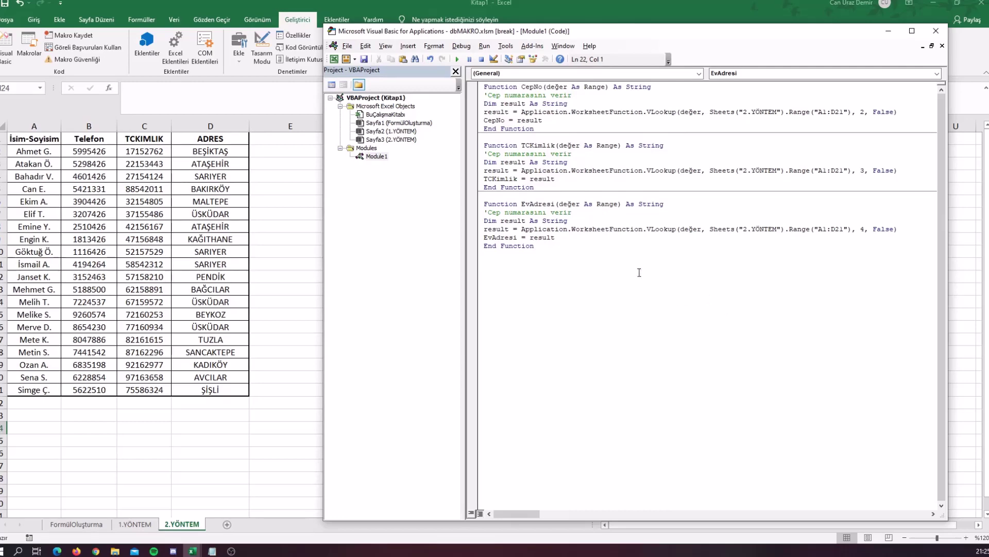
- Change the TCKimlik comment to 'TC Kimlik numarasını verir'
left_click_drag(545, 128, 484, 86)
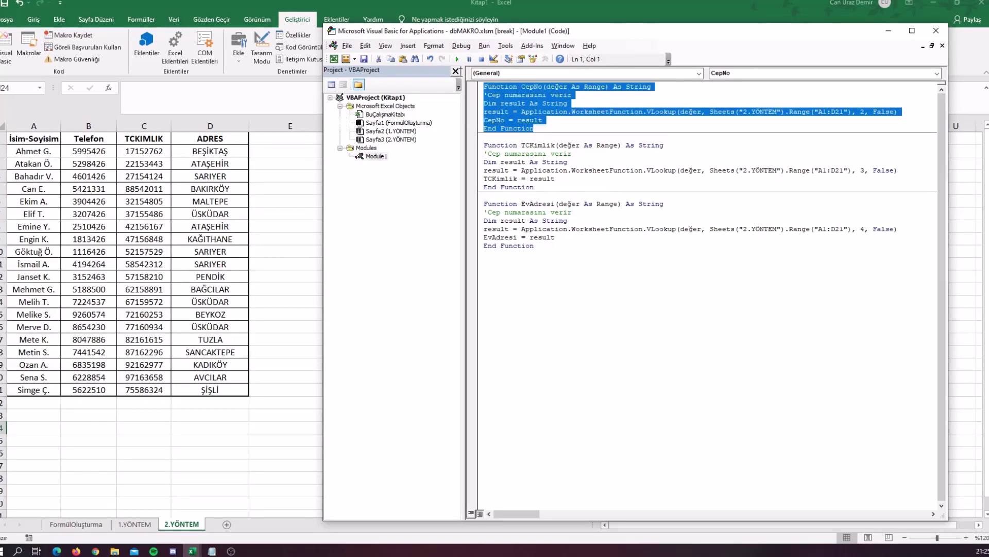
left_click(559, 212)
left_click_drag(503, 153, 487, 153)
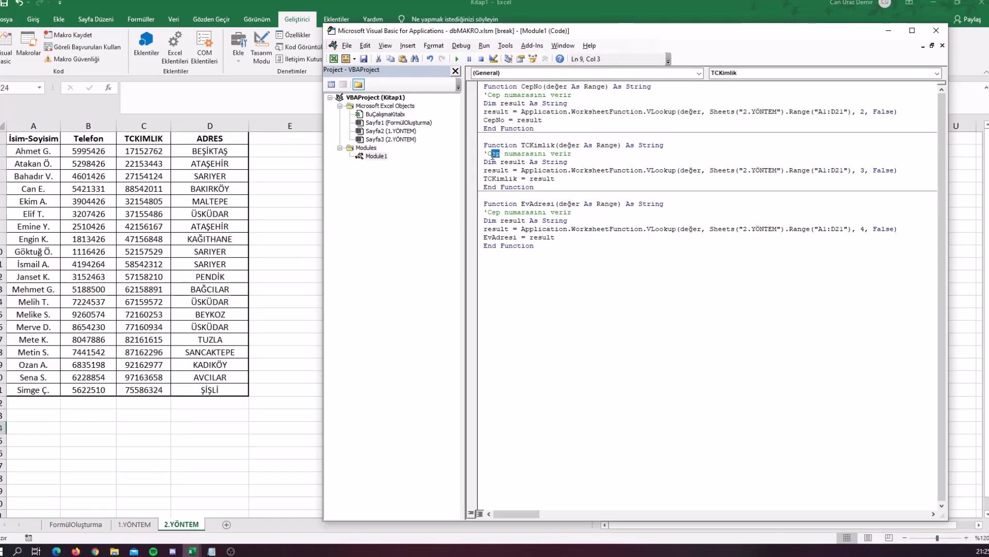
type("TC K")
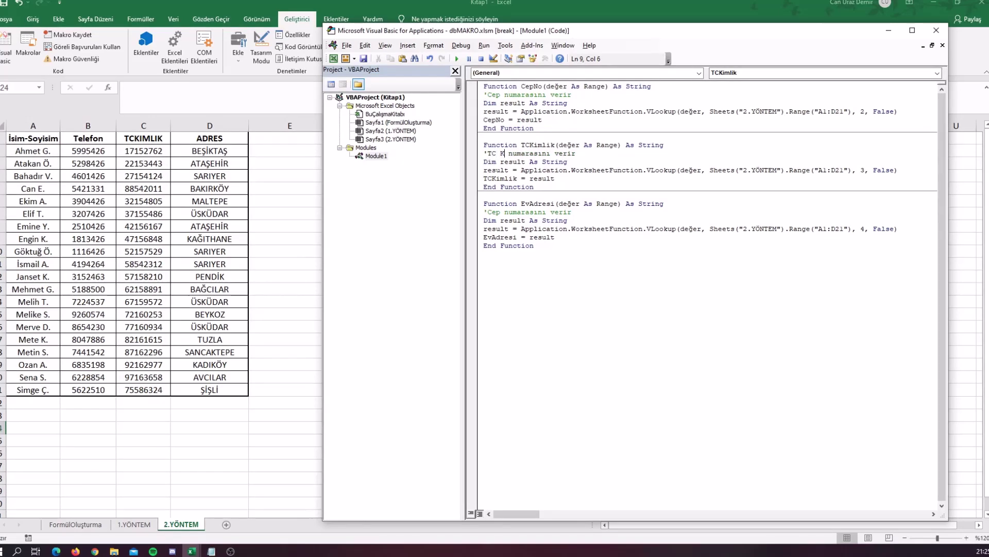
type("imlik")
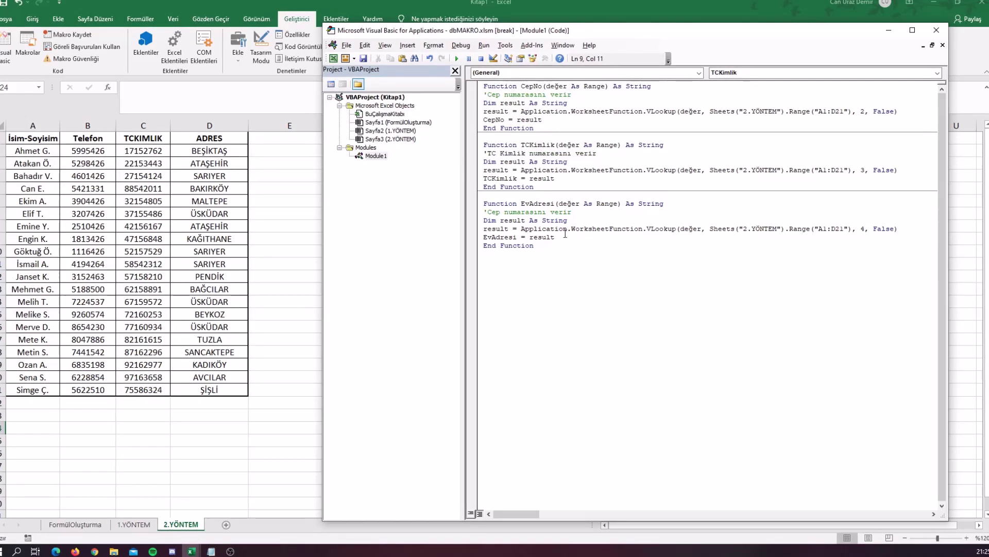
left_click(567, 237)
- Change the EvAdresi comment to 'Ev adresi numarasını verir' and review both functions
left_click_drag(505, 212, 486, 212)
type("Ev ")
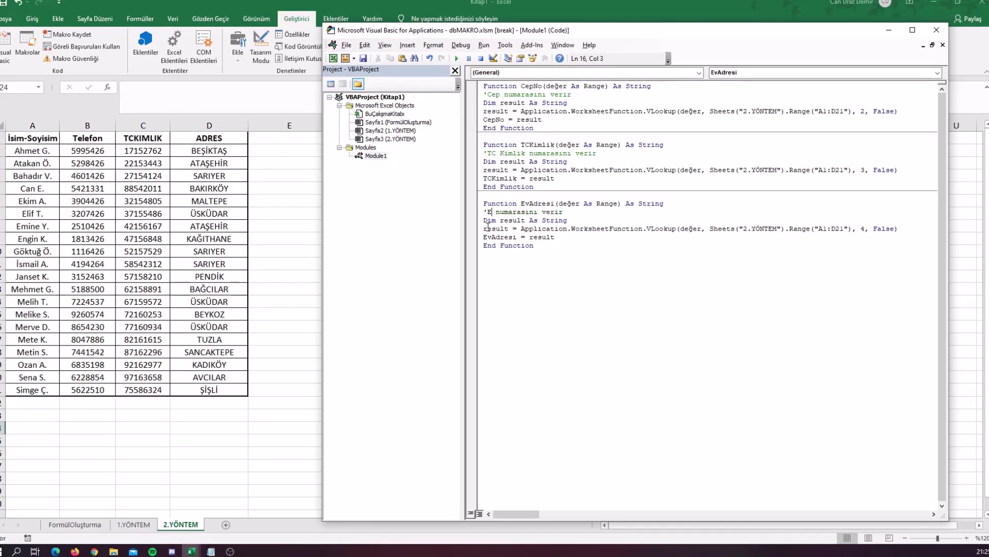
type("adresi")
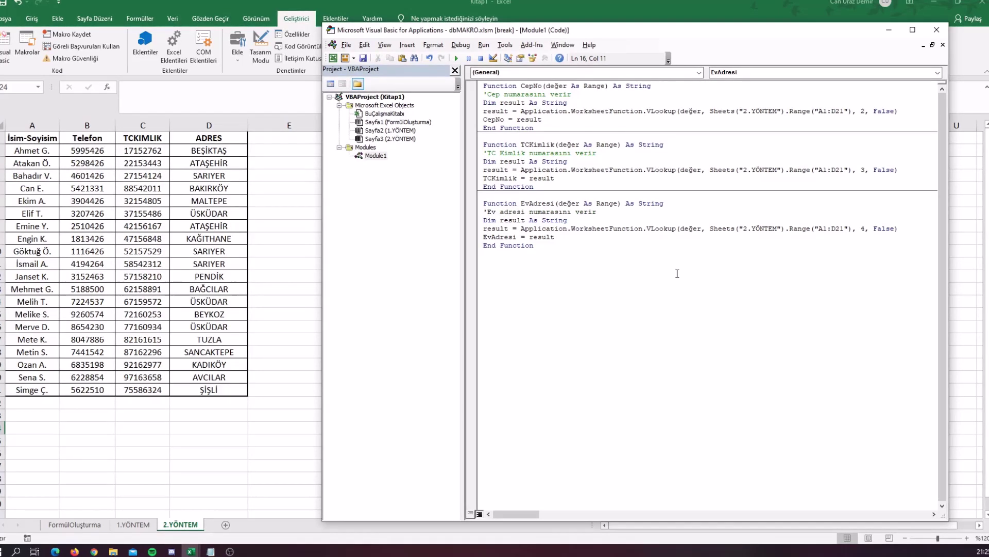
left_click(673, 269)
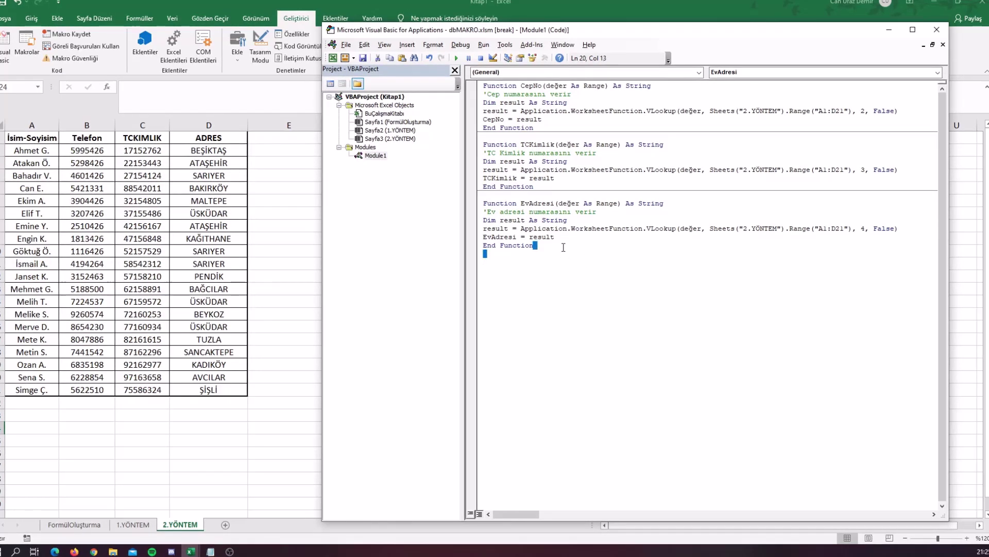
left_click_drag(484, 253, 479, 202)
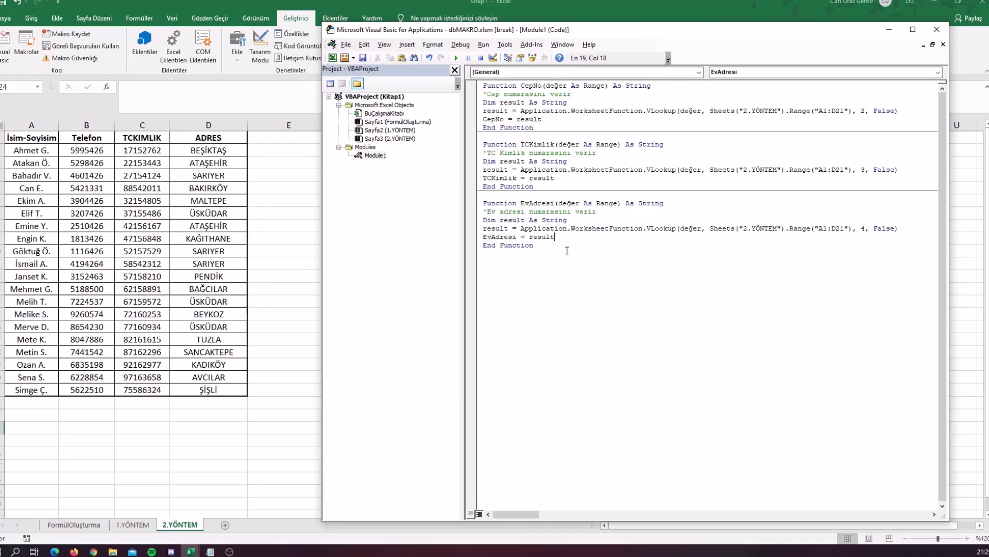
left_click_drag(564, 247, 484, 194)
left_click_drag(553, 185, 550, 133)
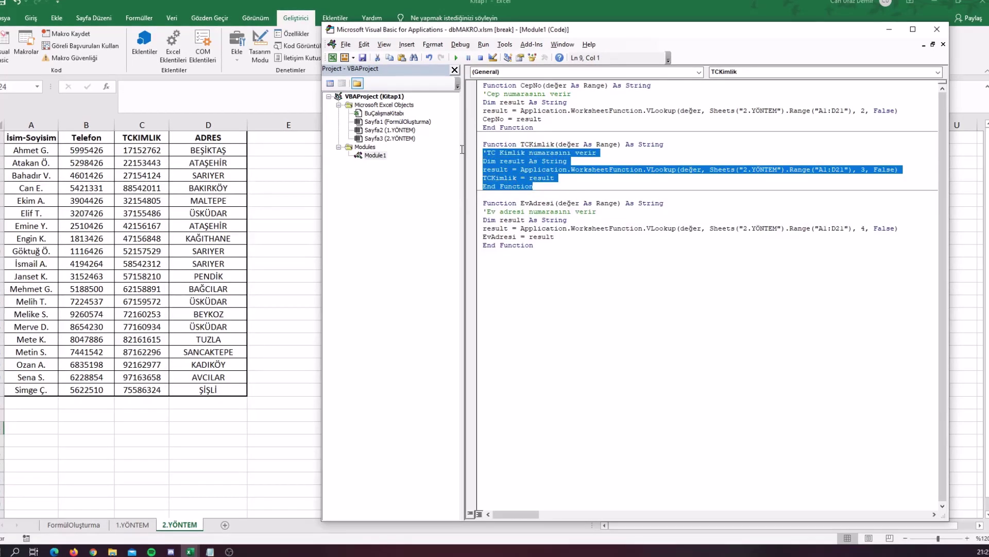
left_click(550, 133)
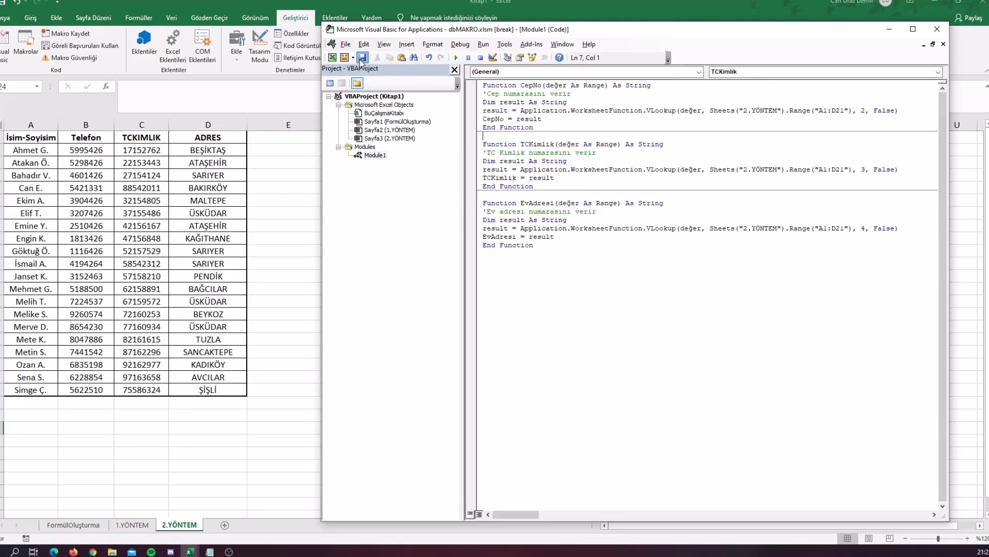
- Save the workbook to Masaüstü as denemeyoutube, a macro-free .xlsx, accepting the macro warning
left_click(362, 57)
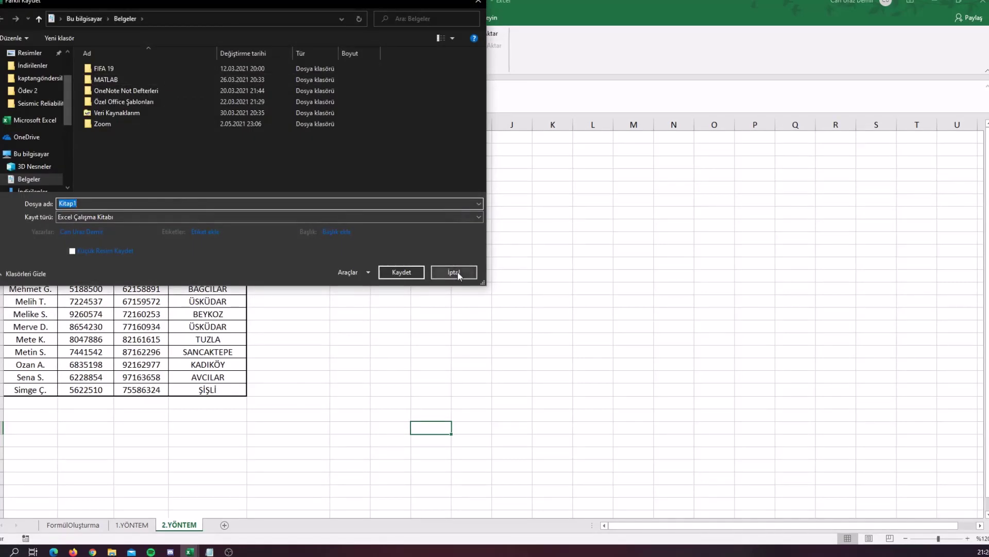
scroll(31, 88, "up", 2)
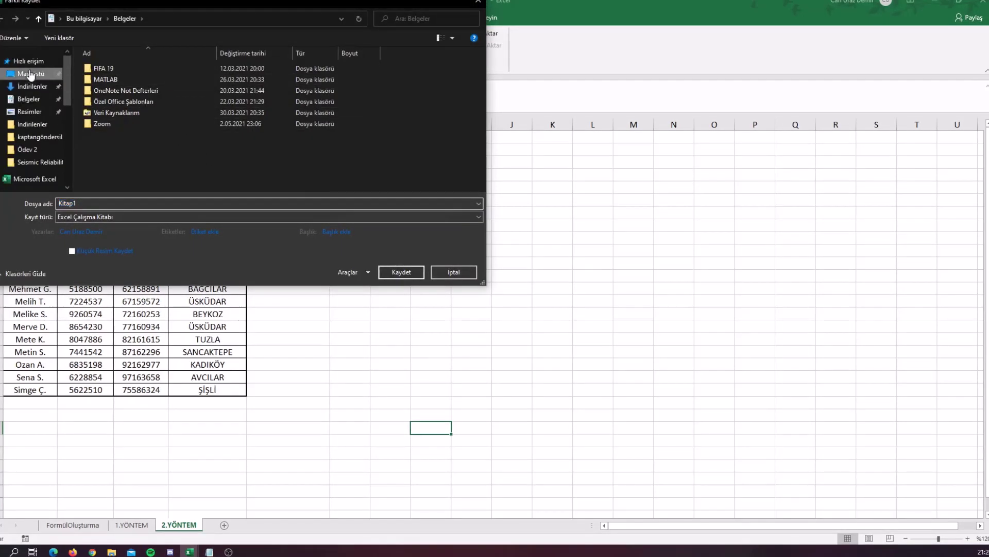
left_click(31, 74)
type("deneme")
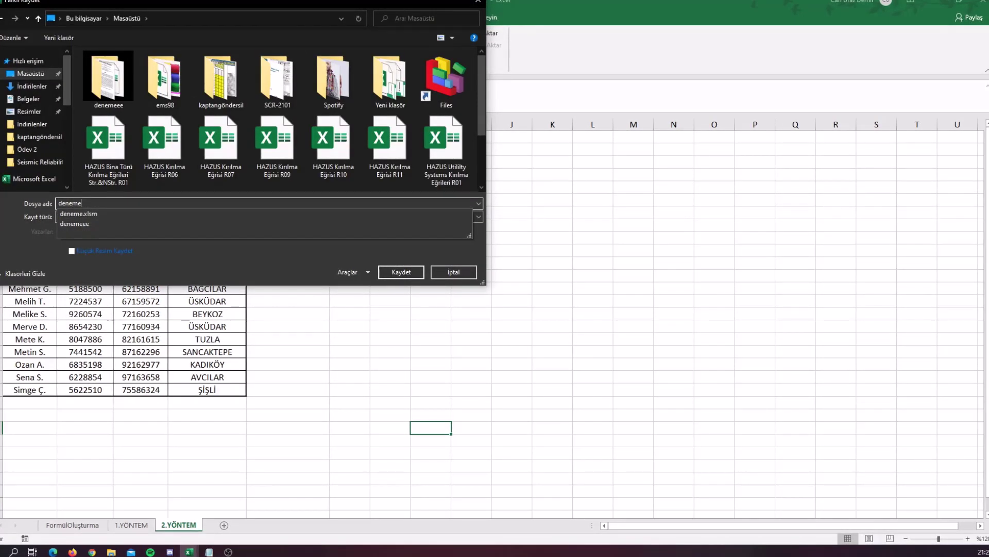
type("youtube")
key("Return")
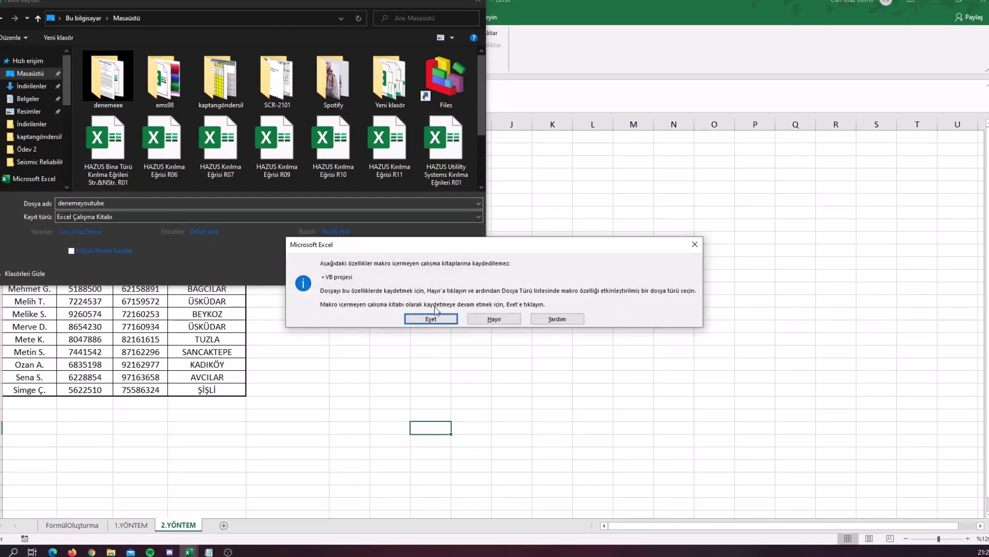
left_click(436, 319)
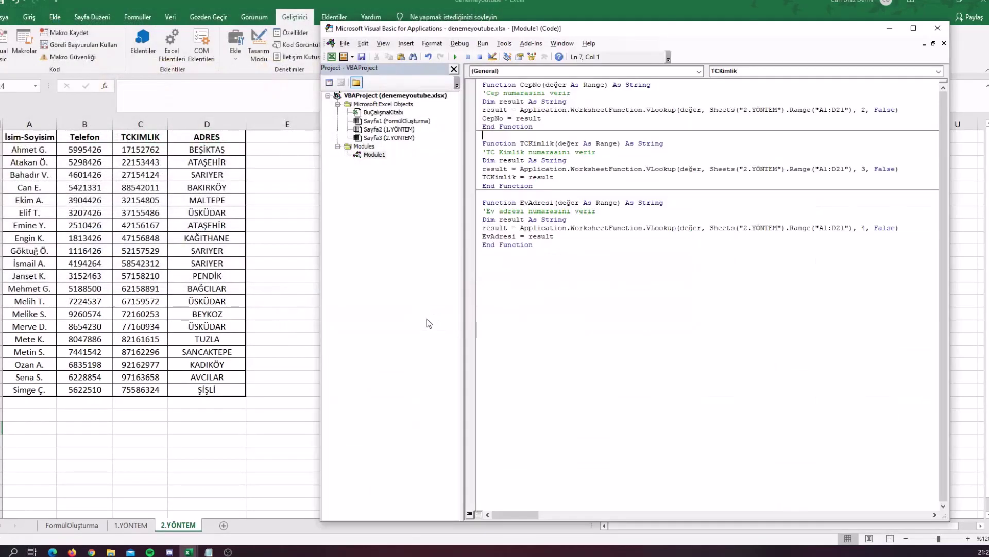
left_click(889, 28)
left_click(390, 174)
left_click(391, 149)
left_click(354, 161)
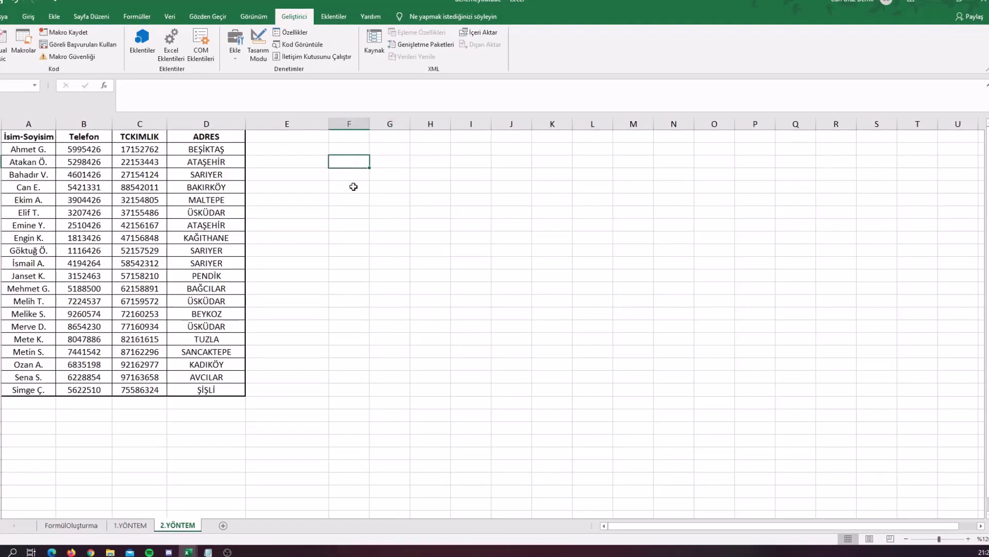
left_click(418, 208)
left_click(631, 211)
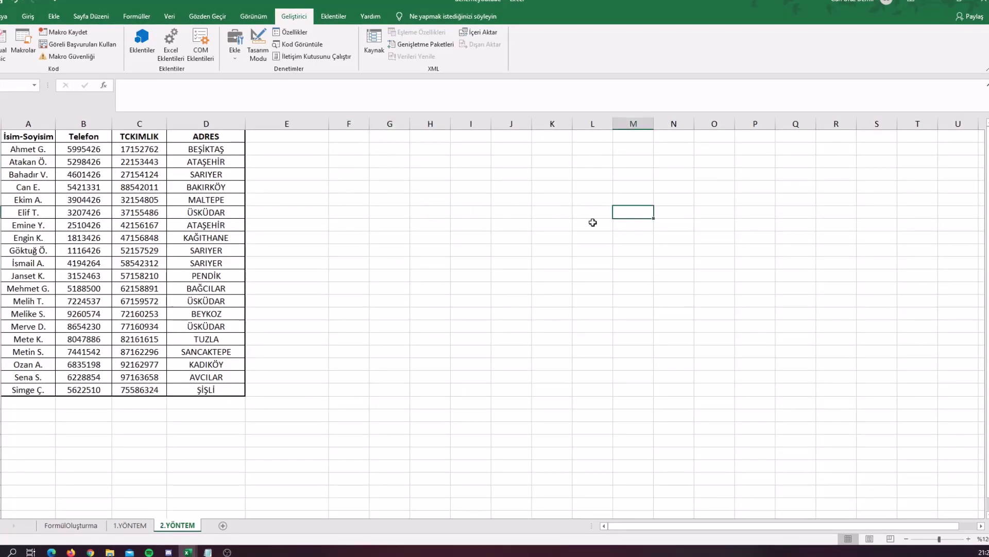
left_click(586, 216)
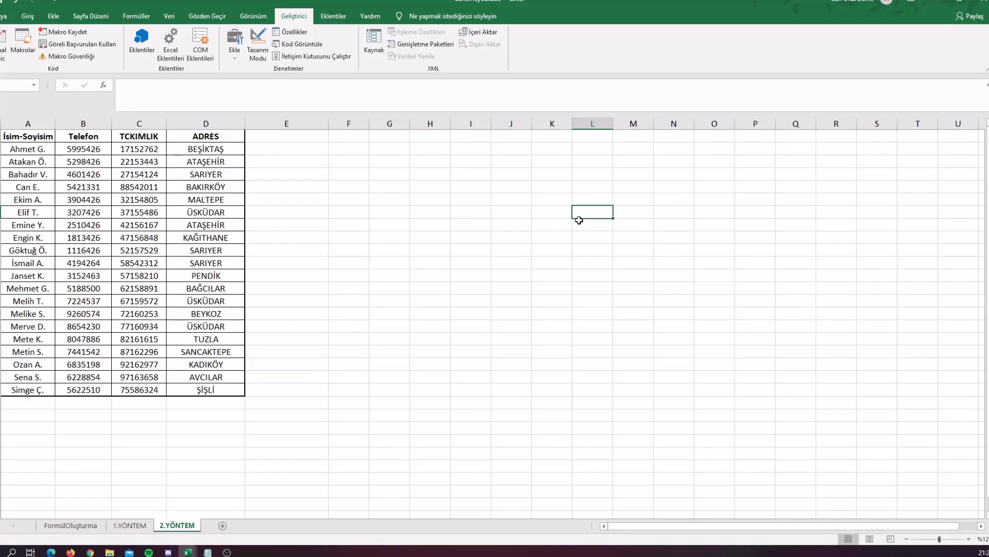
type("A")
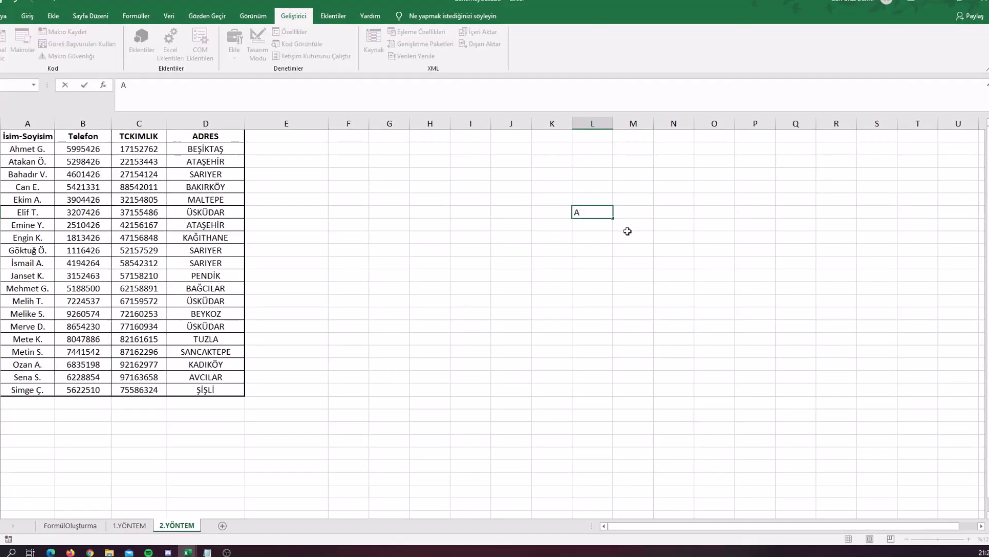
type("hmet G.")
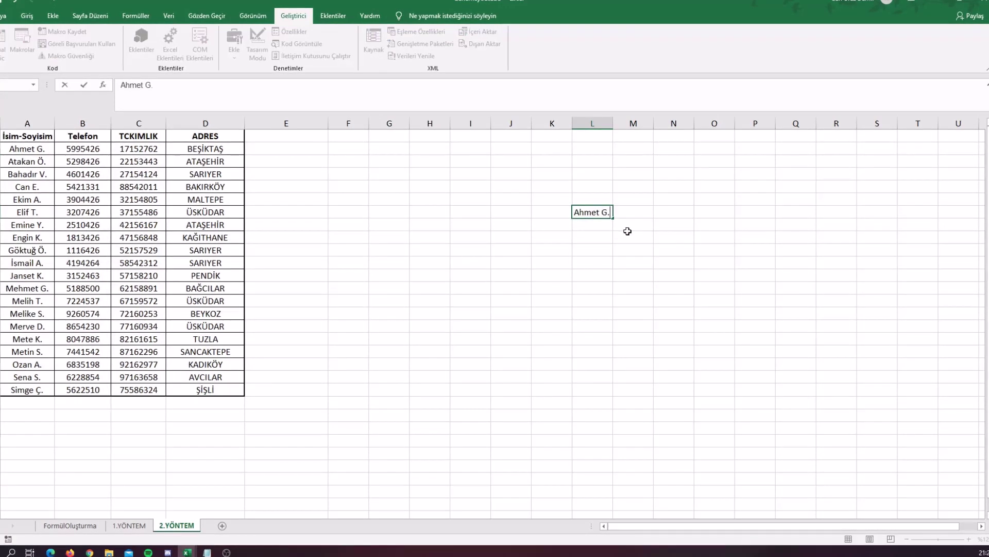
key("Return")
key("Up")
type("0")
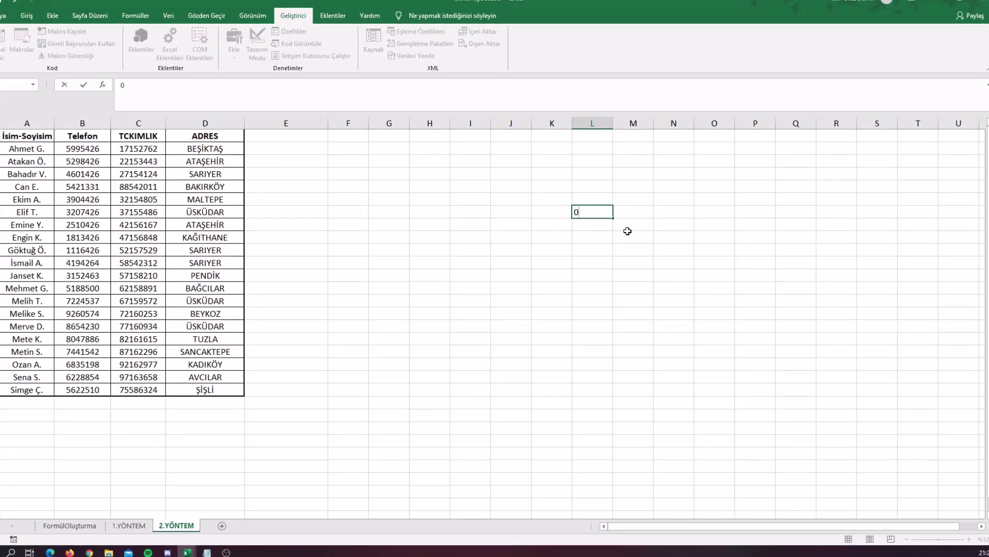
key("Escape")
key("Right")
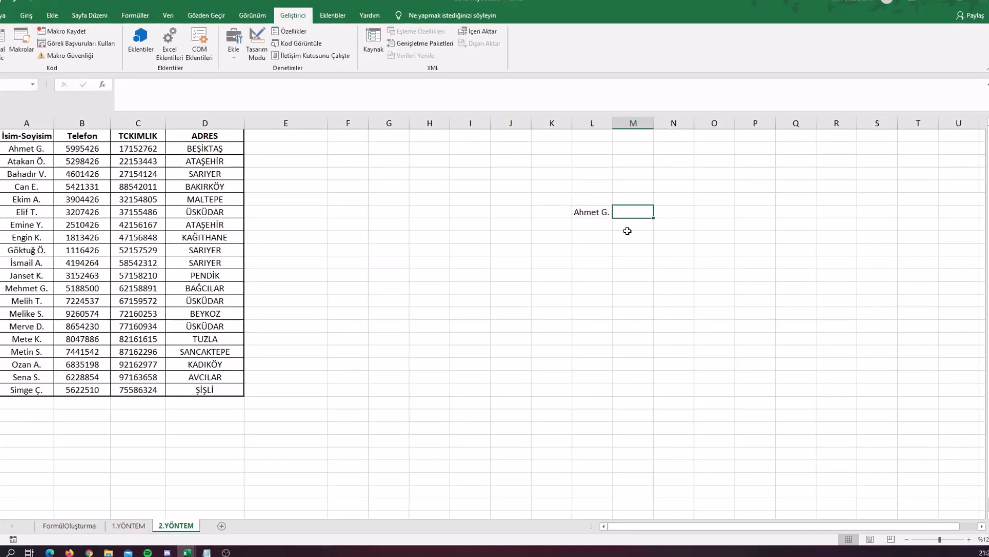
type("=")
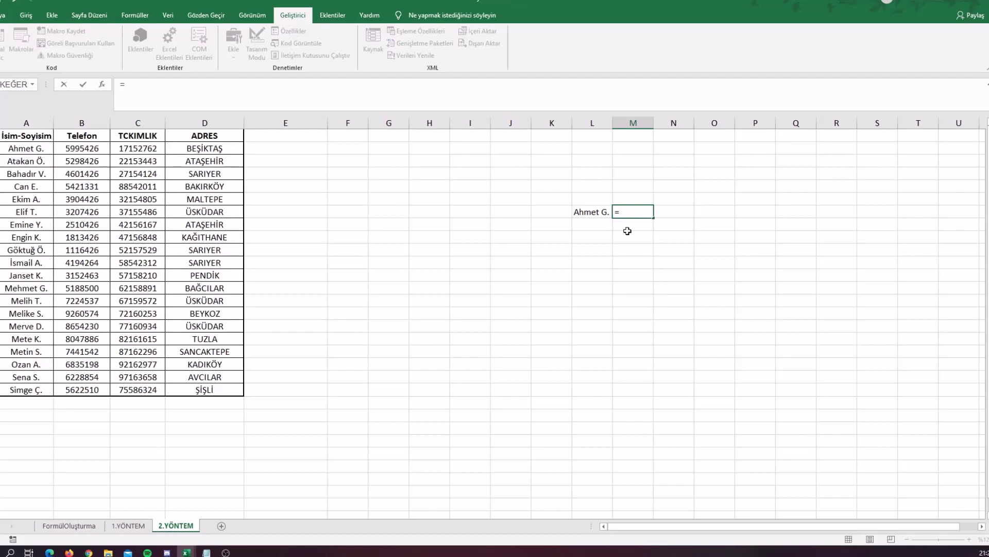
type("cepn")
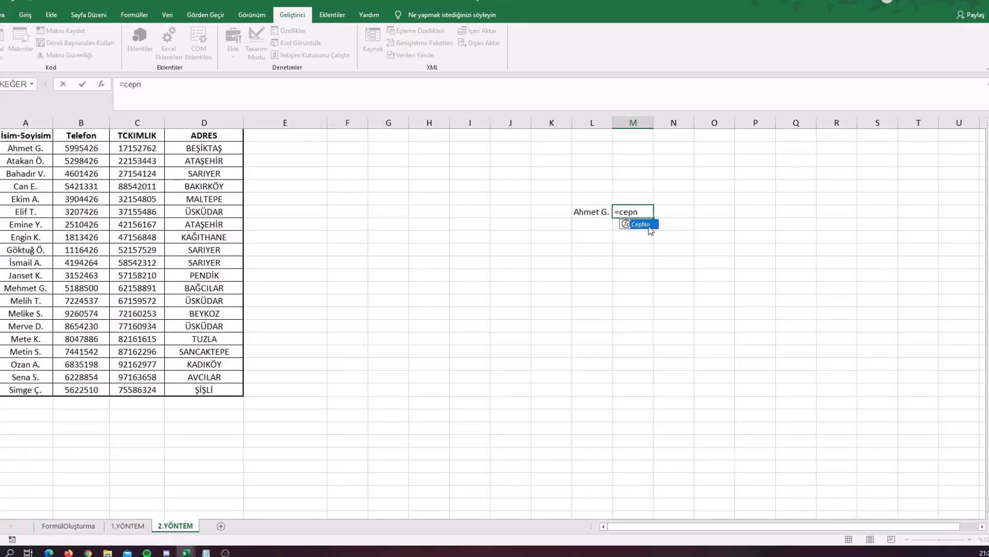
double_click(649, 225)
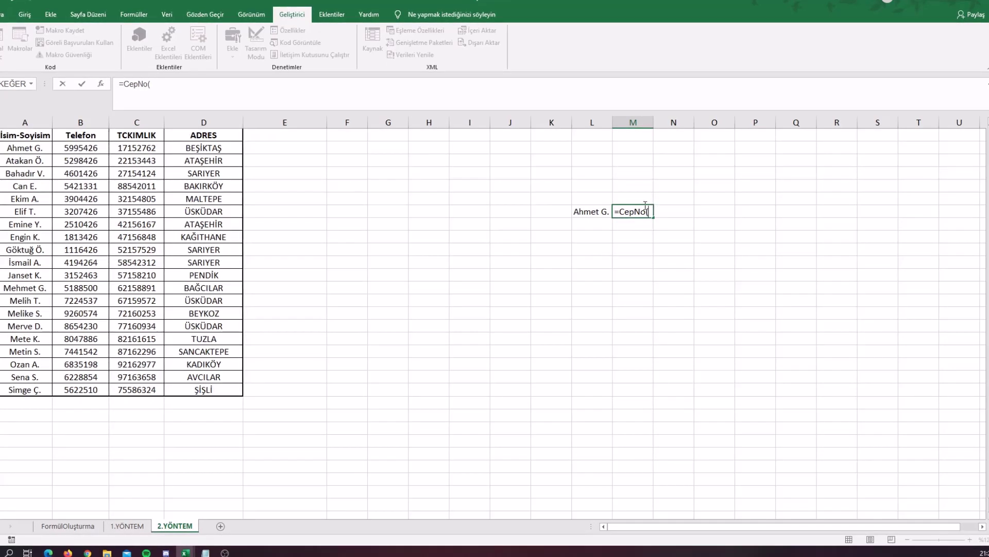
left_click(593, 211)
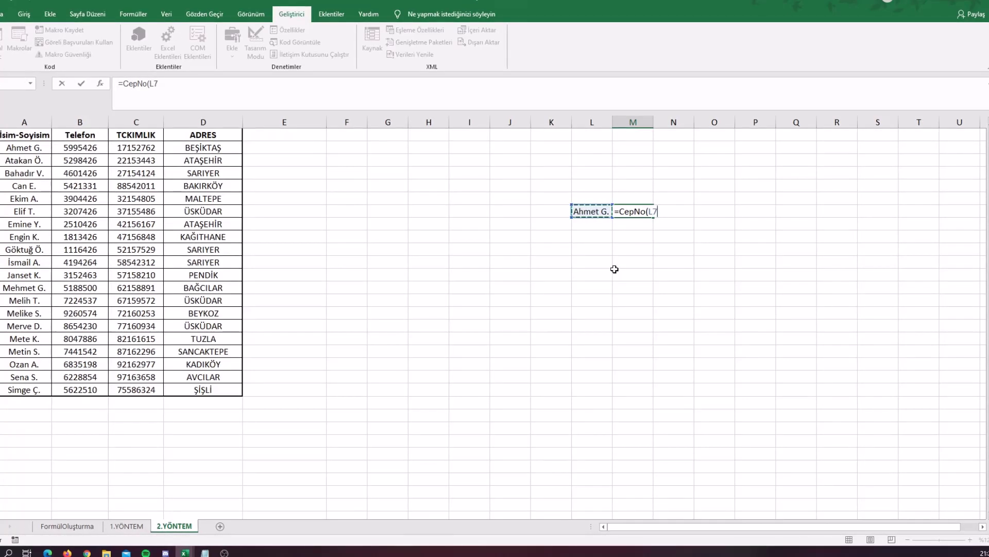
key("Return")
left_click(638, 214)
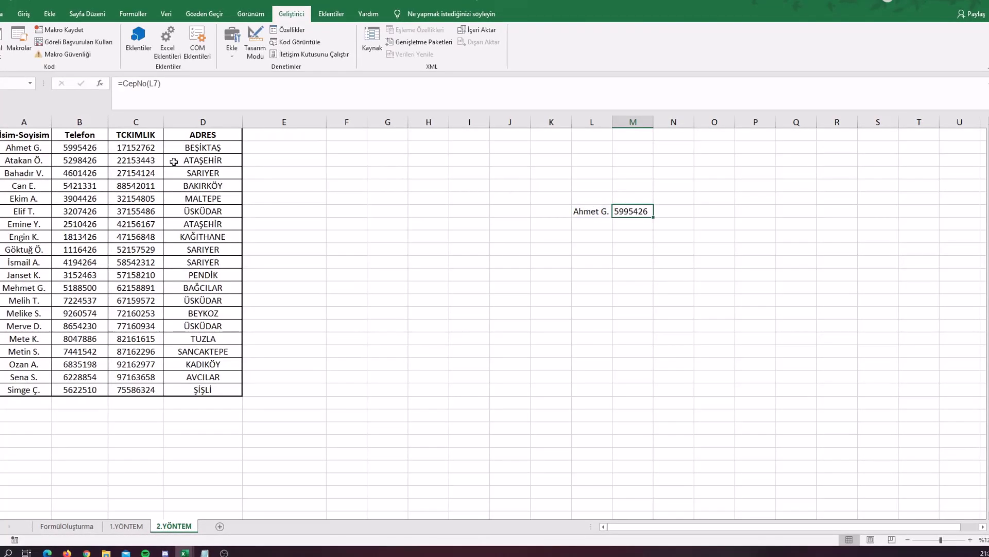
left_click(587, 219)
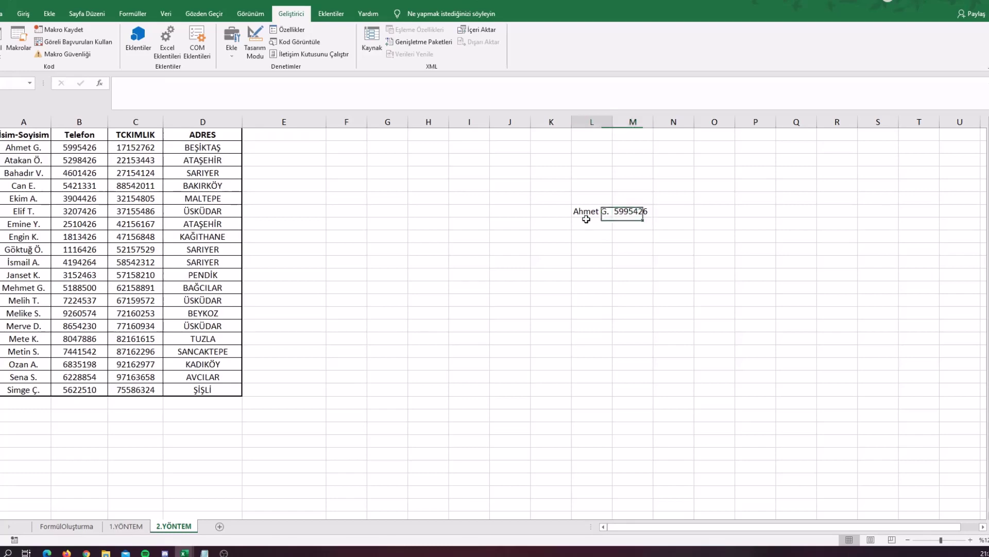
- Enter =TCKimlik(L7) in N7, returning 17152762, then clear the test cells L7:N7
left_click(676, 213)
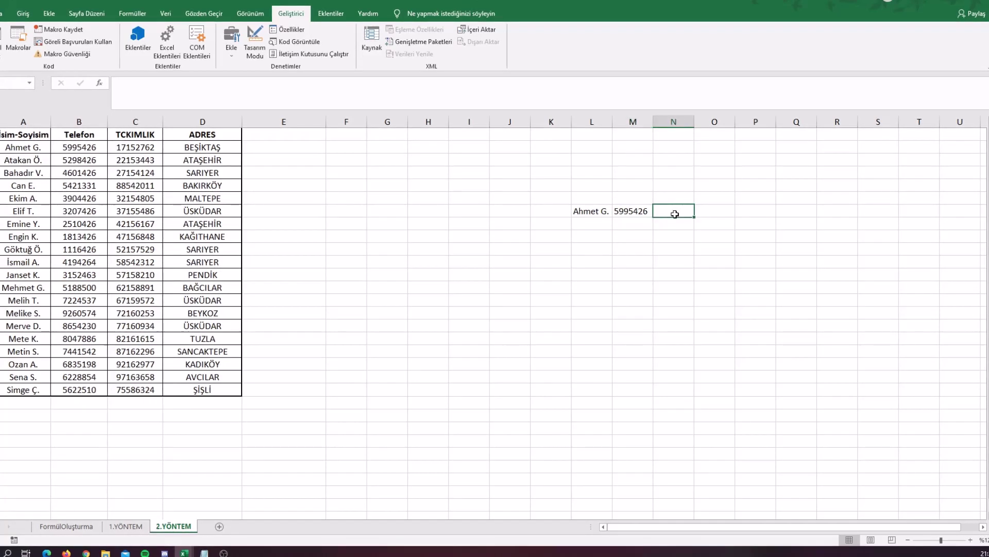
type("=tc")
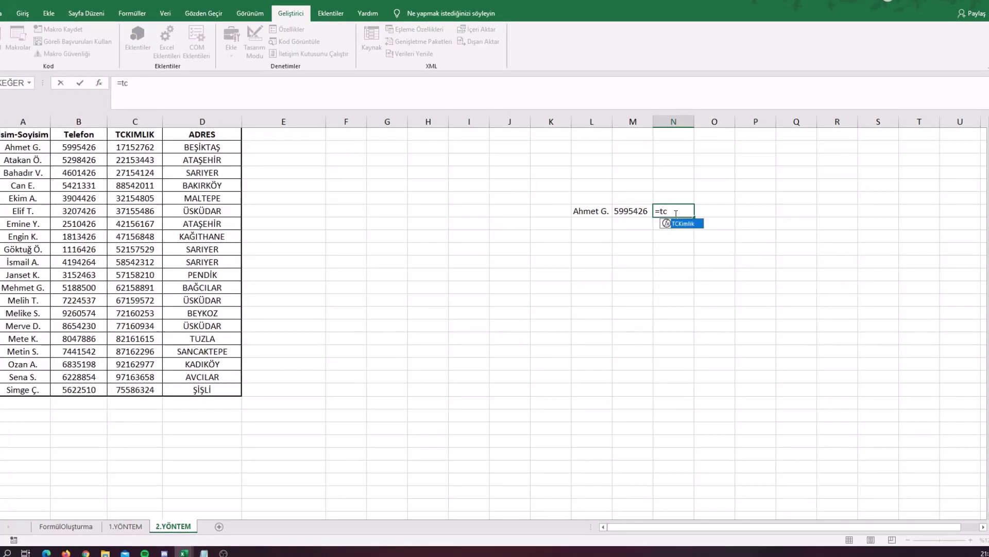
key("Tab")
left_click(590, 211)
key("Return")
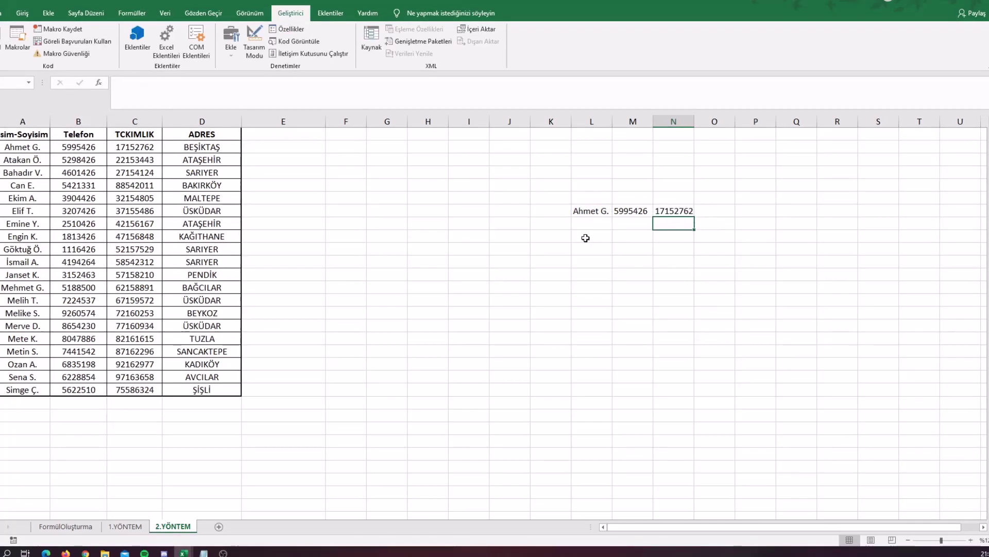
left_click_drag(673, 211, 590, 211)
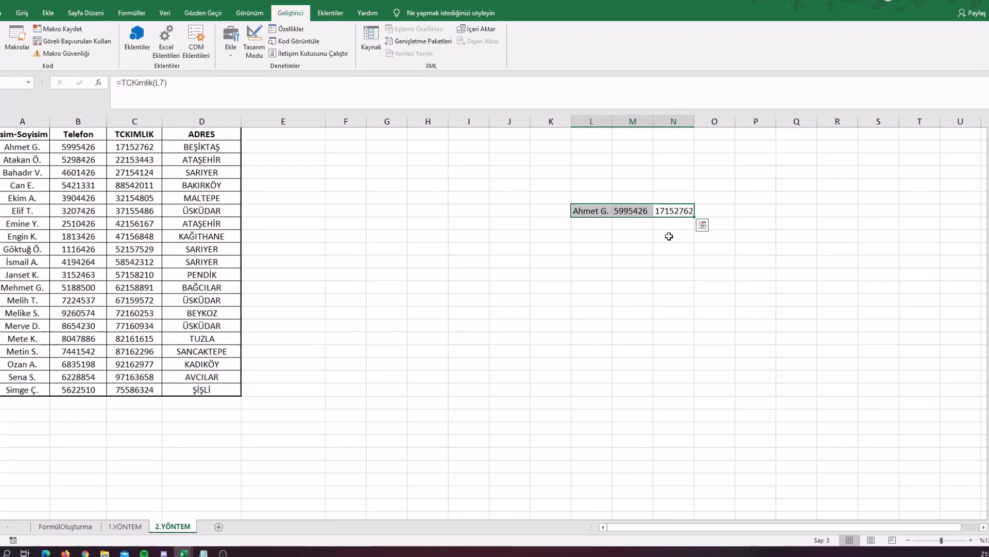
key("Delete")
left_click(642, 273)
left_click_drag(15, 185, 30, 304)
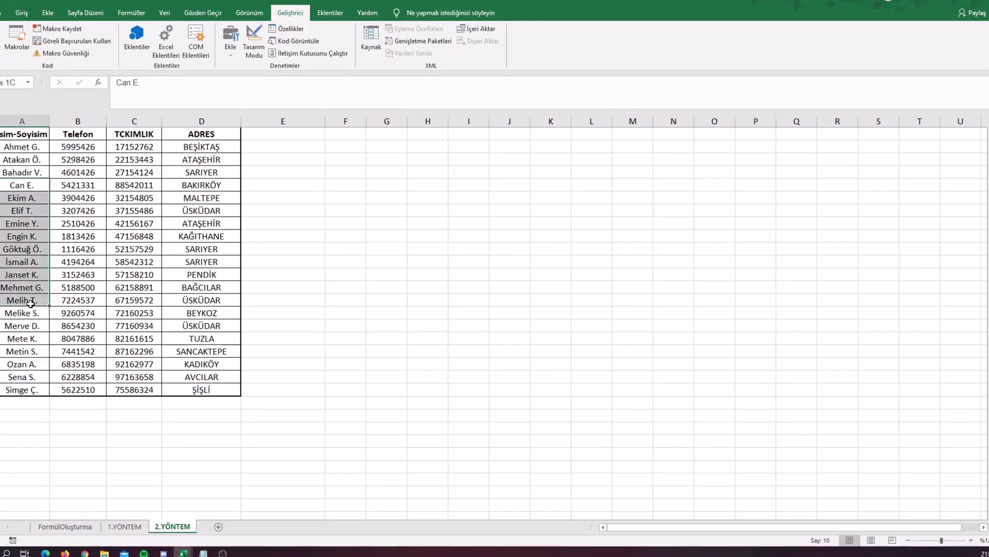
key("ctrl+c")
left_click(386, 389)
left_click(219, 527)
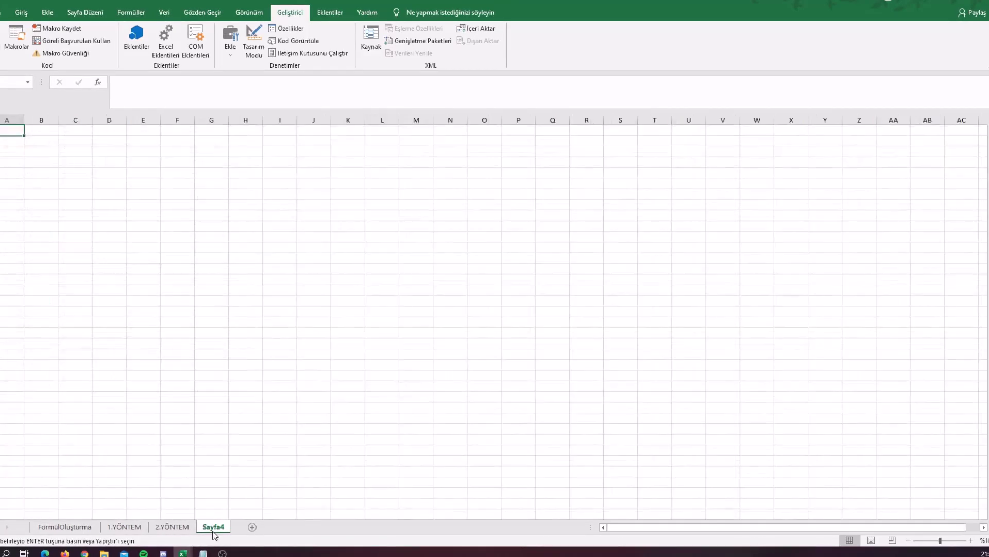
left_click(139, 204)
key("ctrl+v")
left_click(553, 321)
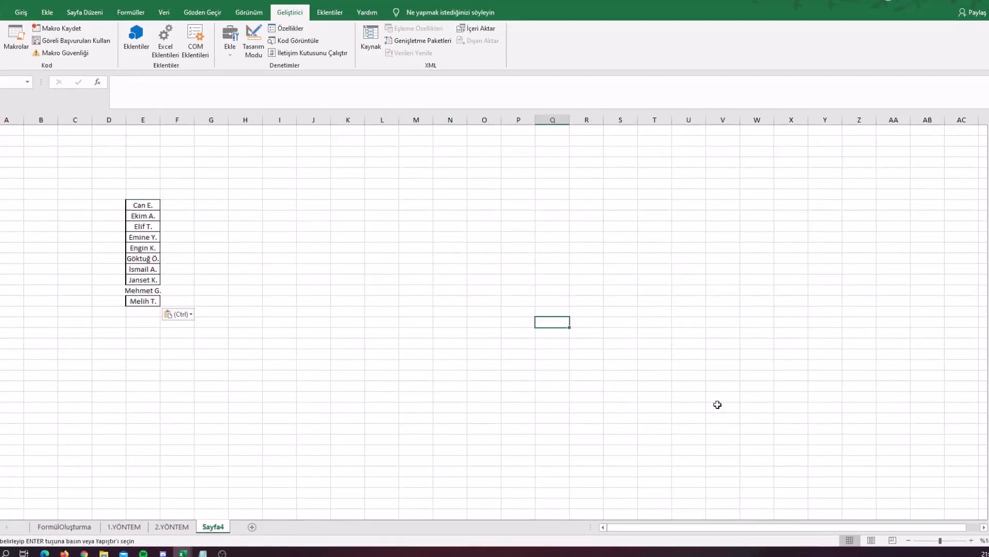
scroll(984, 532, "up", 3, "ctrl")
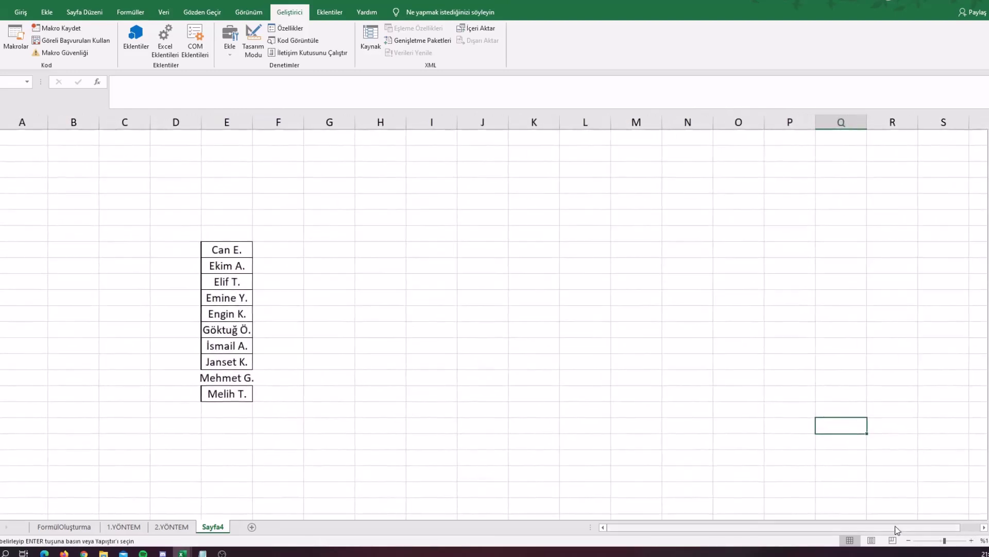
left_click(278, 247)
type("=")
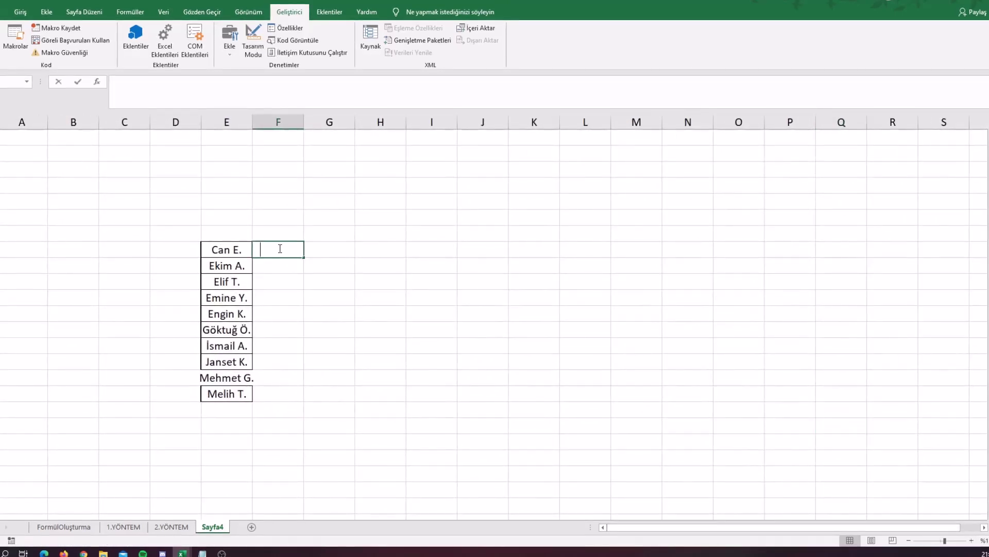
type("cepn")
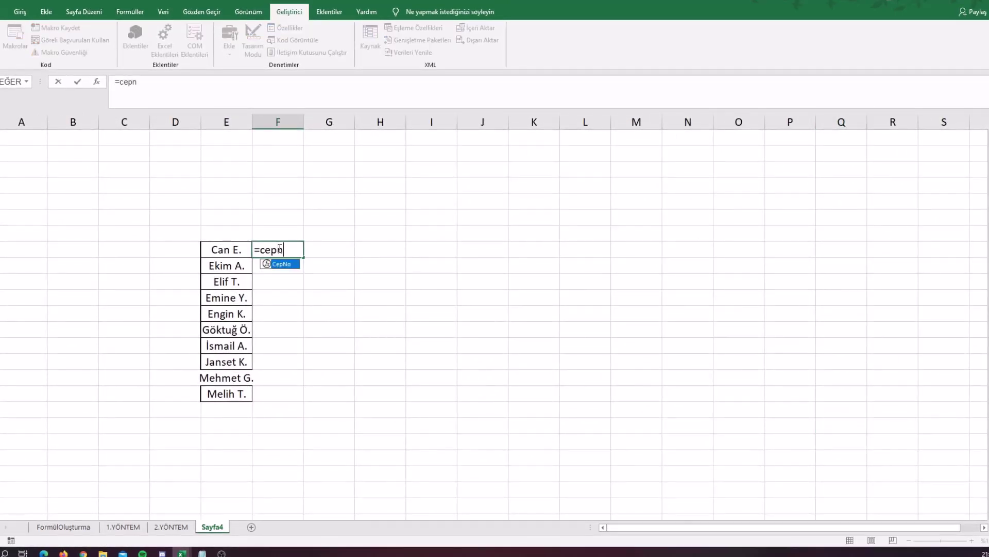
key("Tab")
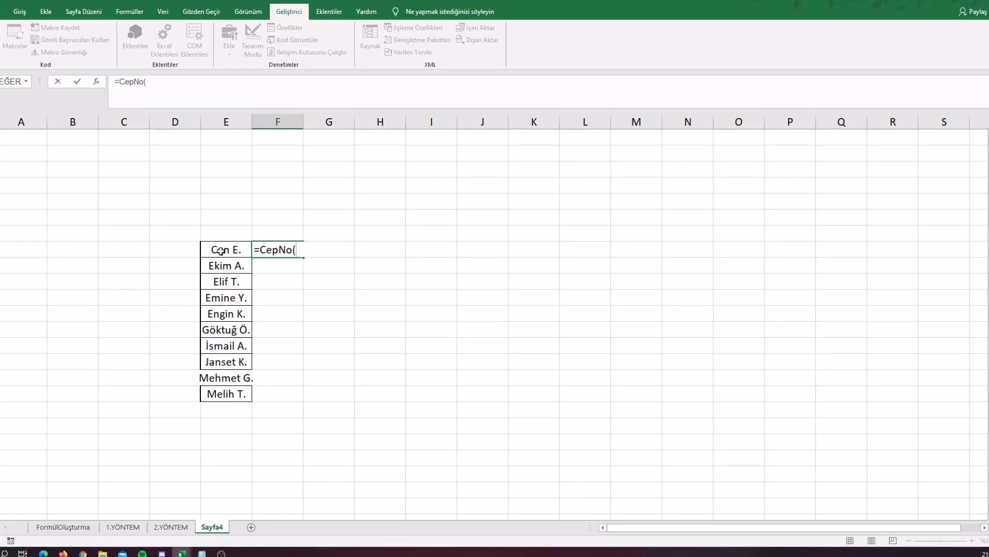
left_click(220, 251)
key("Return")
key("Up")
key("Right")
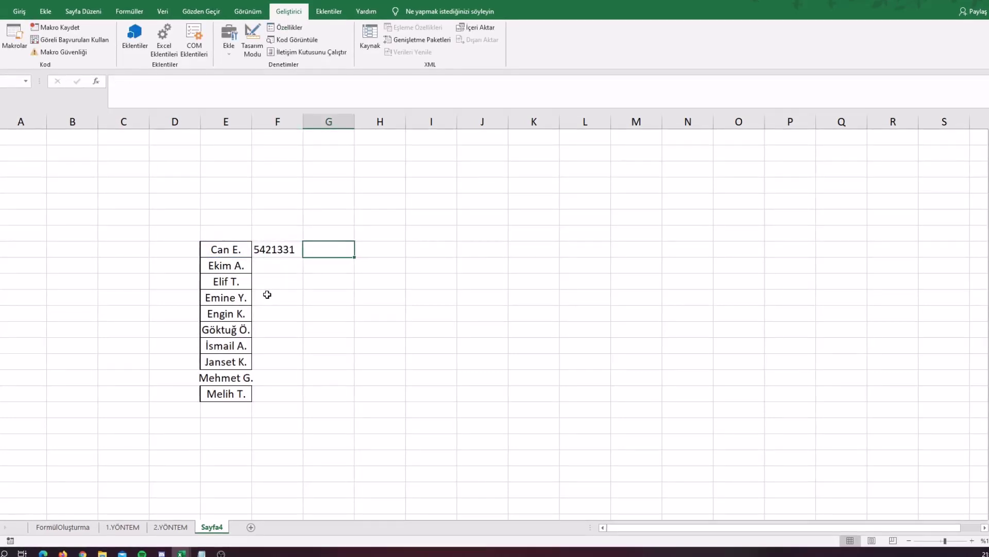
type("=eve")
key("BackSpace")
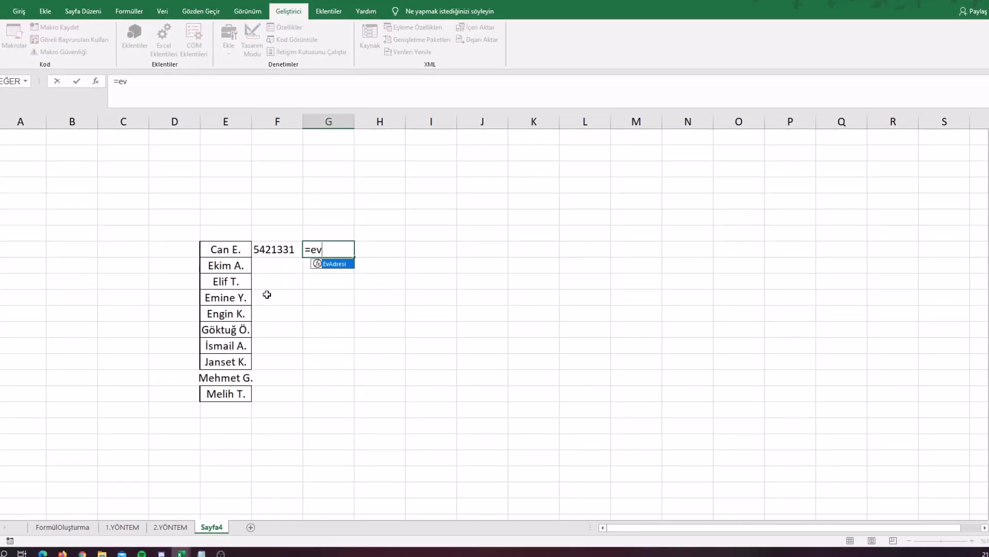
key("Tab")
left_click(232, 253)
key("Return")
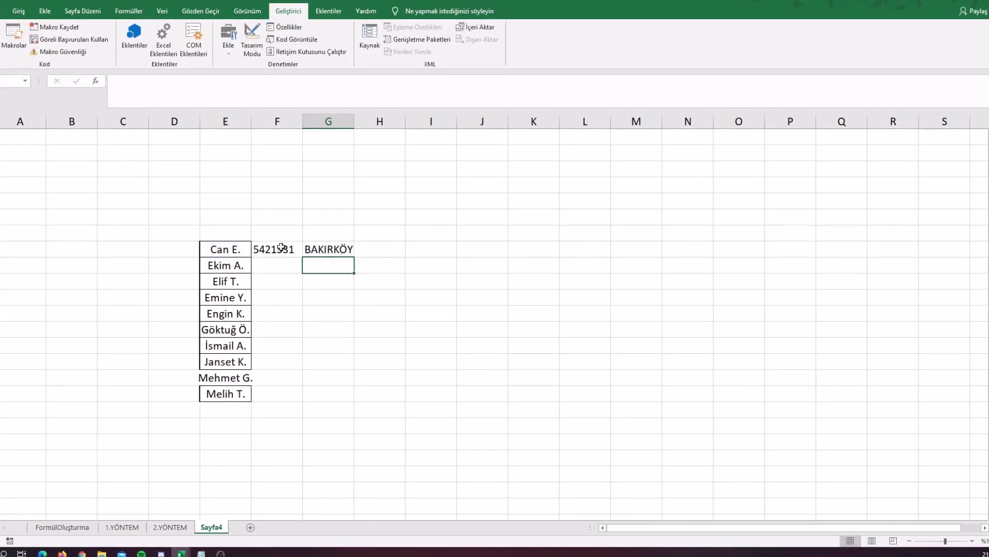
key("Up")
left_click_drag(281, 247, 322, 248)
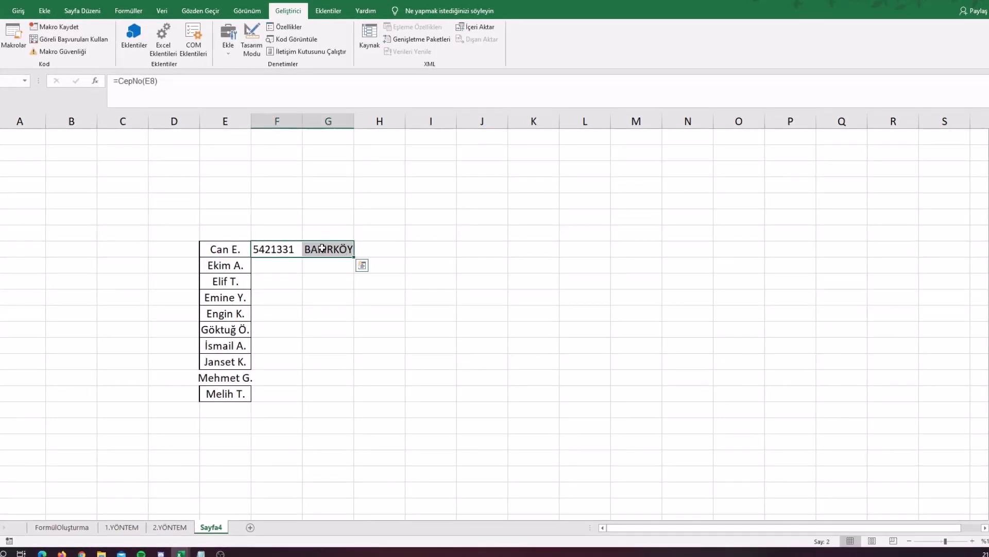
double_click(353, 257)
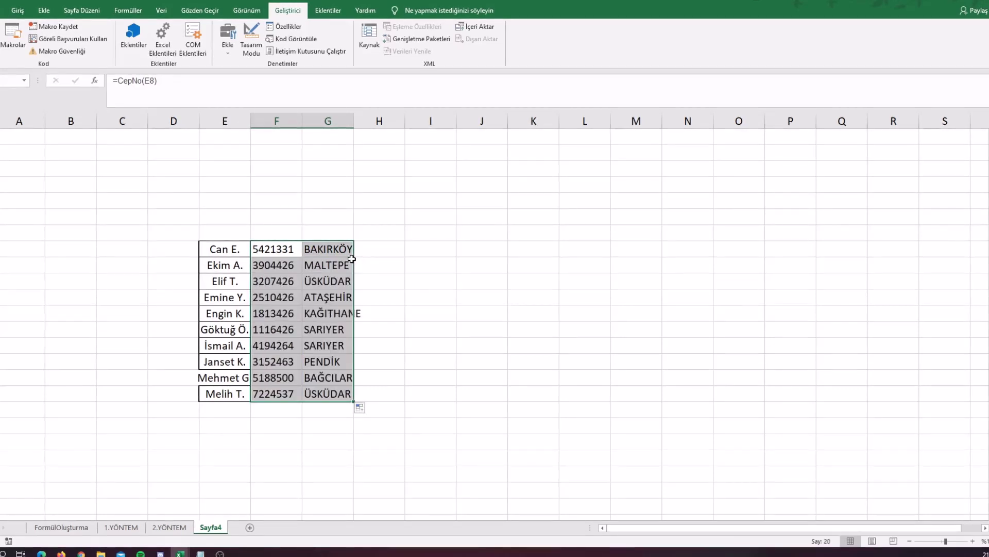
left_click_drag(217, 257, 330, 394)
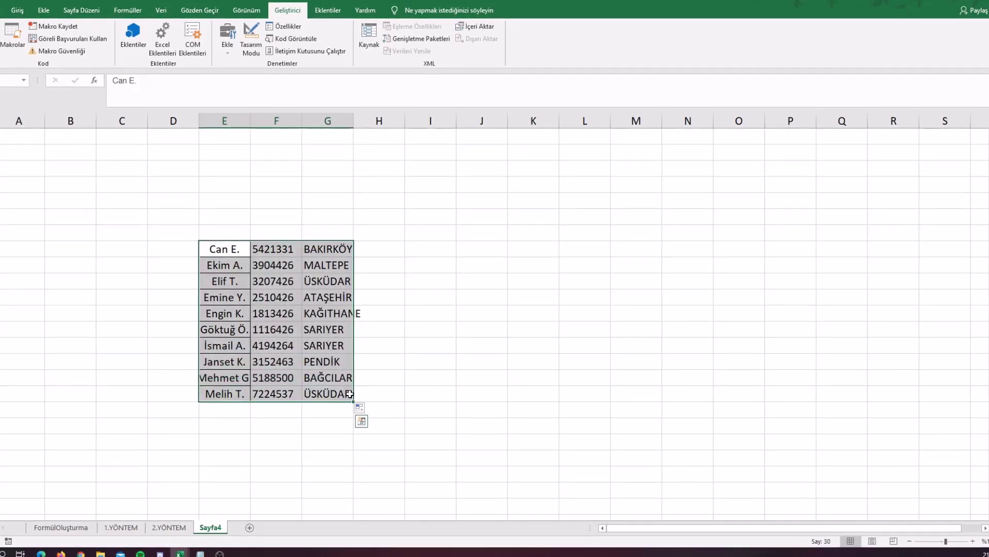
left_click(444, 370)
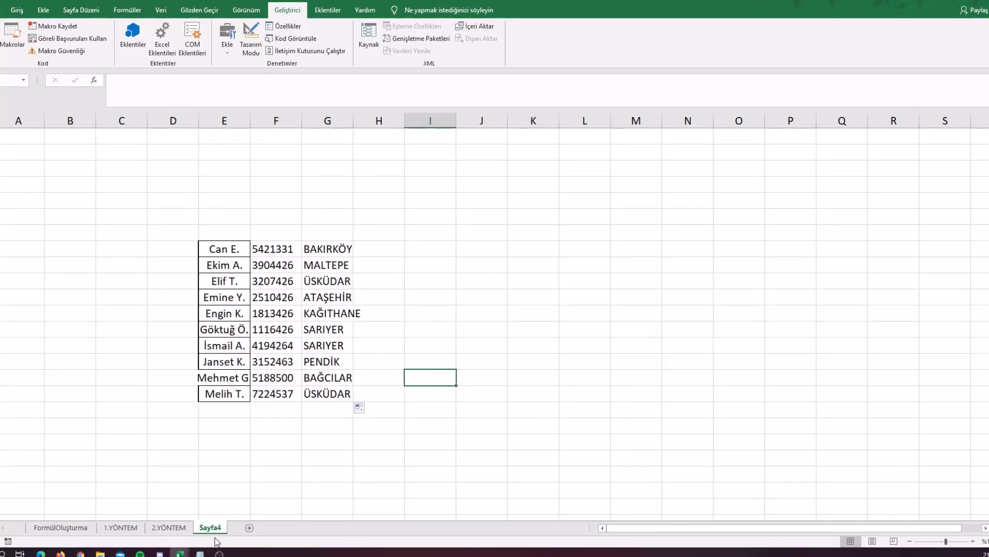
left_click(237, 502)
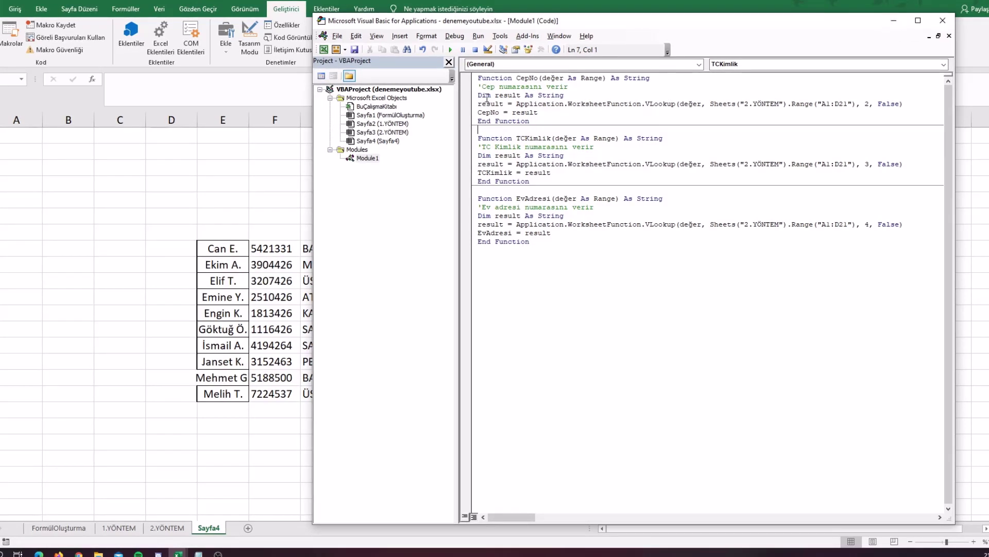
left_click_drag(479, 96, 530, 121)
left_click(603, 118)
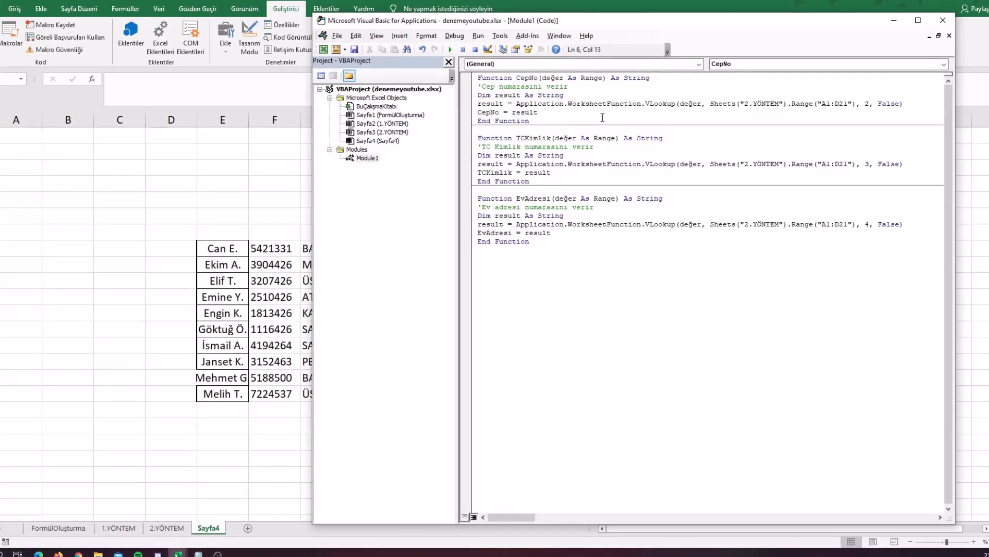
left_click_drag(592, 111, 471, 96)
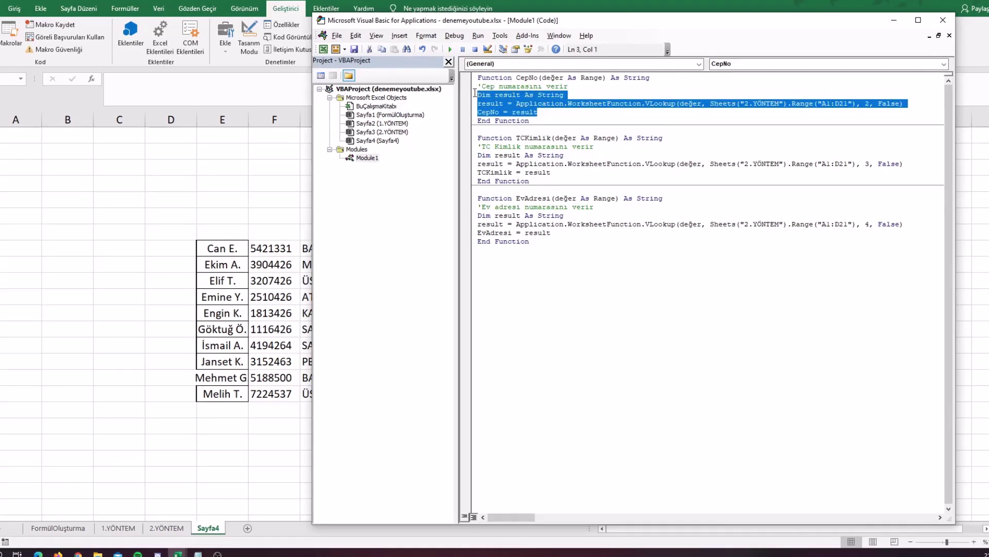
left_click(567, 106)
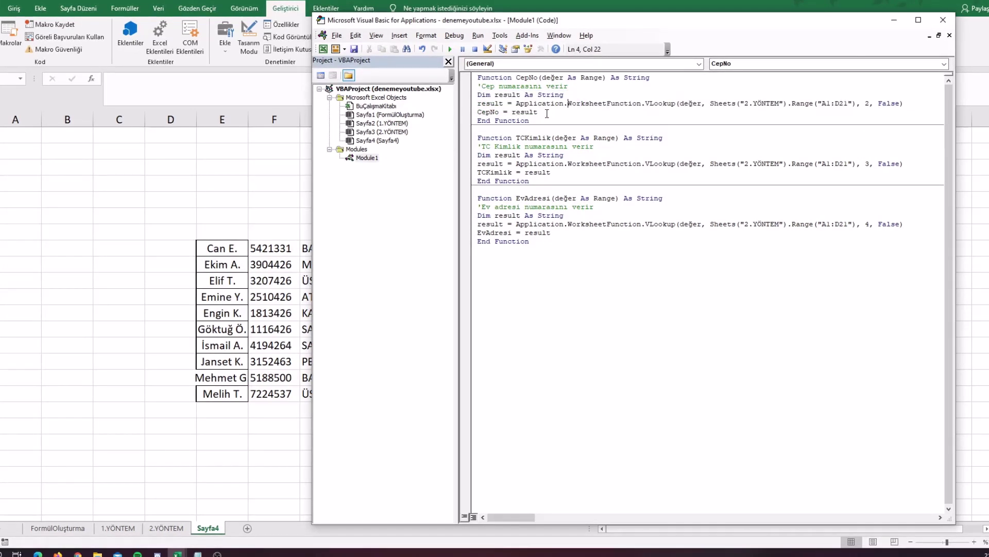
left_click(192, 174)
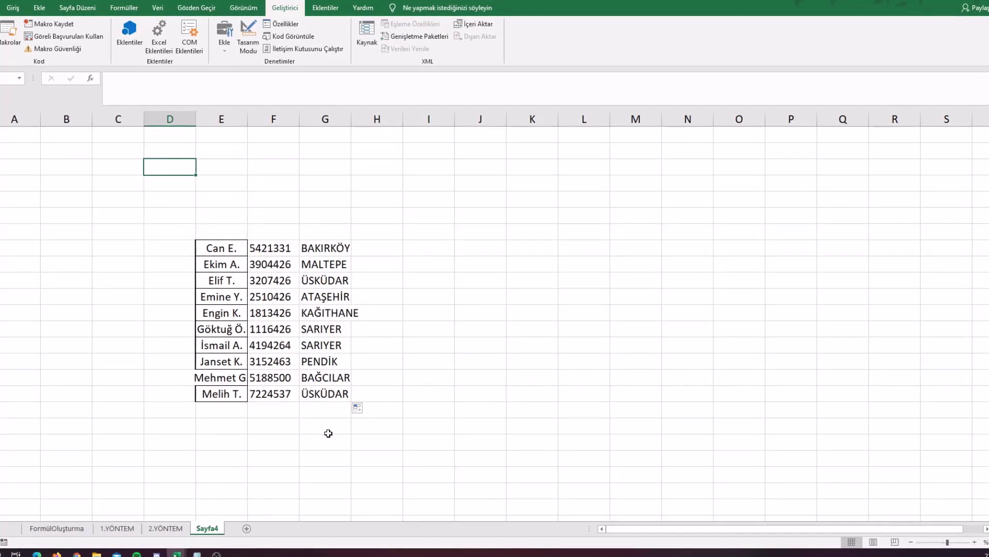
left_click(426, 295)
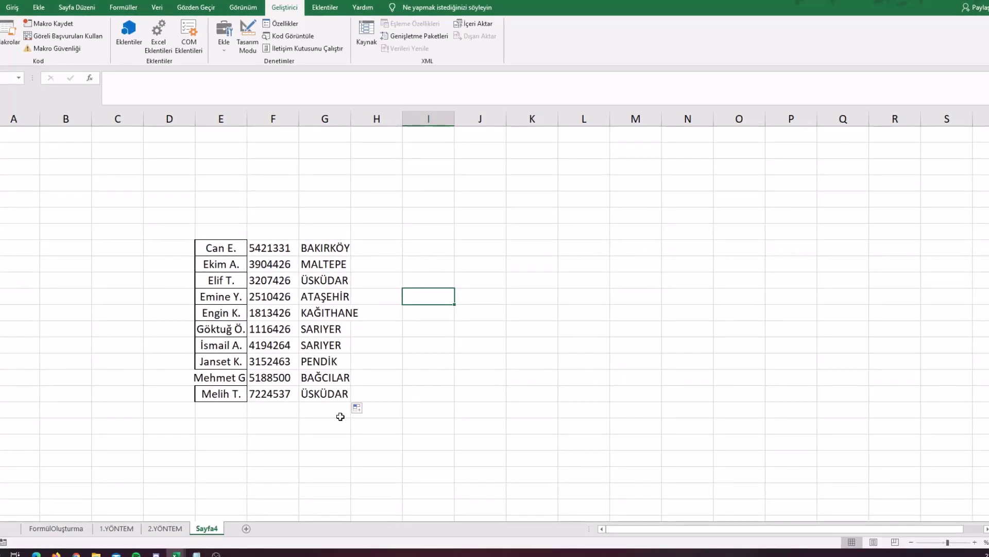
- Show the FormülOluşturma title sheet announcing the formula and macro (Excel VBA) methods
left_click(58, 528)
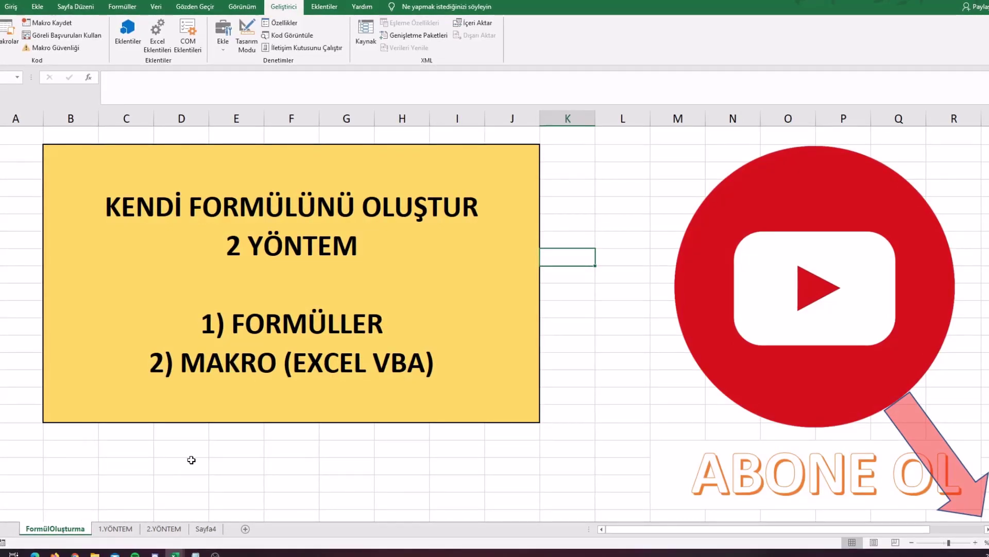
left_click(215, 553)
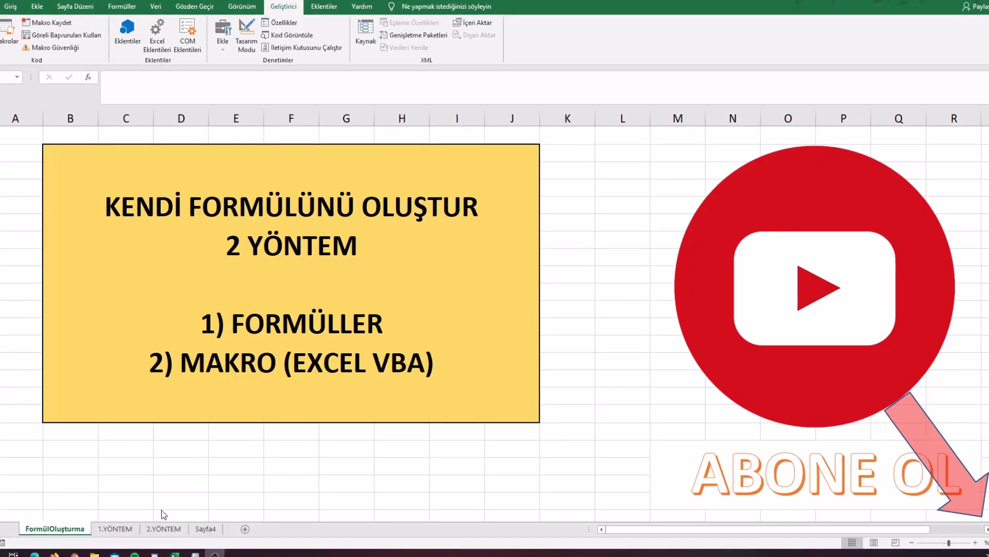